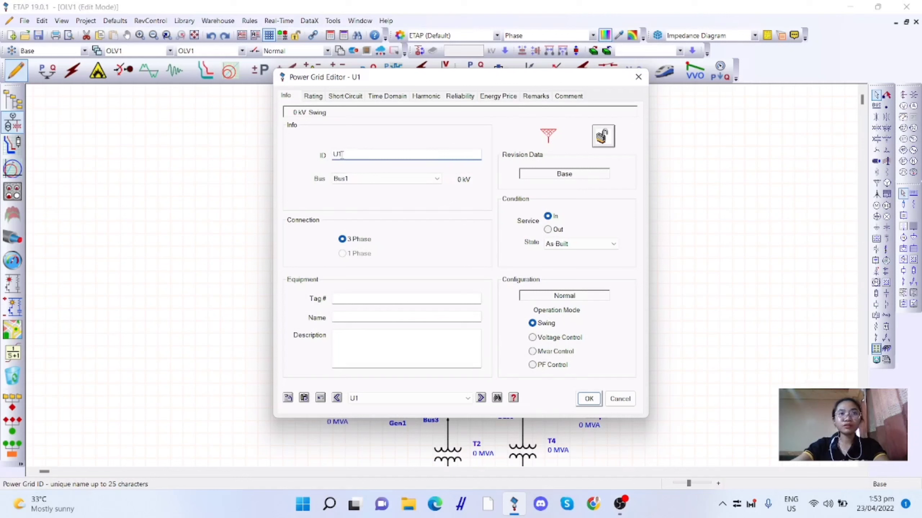
Rename the utility source U1 as Power Grid and set its rated voltage to 13.8 kV.
double_click(341, 155)
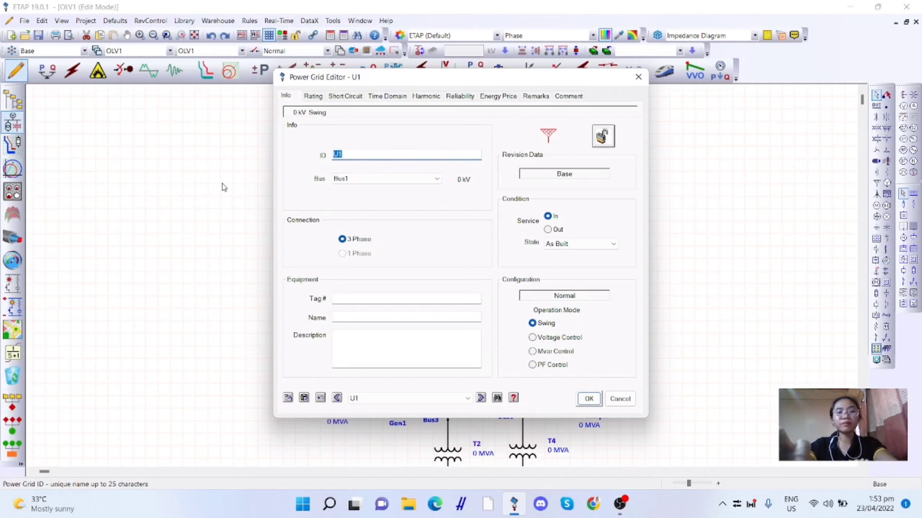
text(Power Grid)
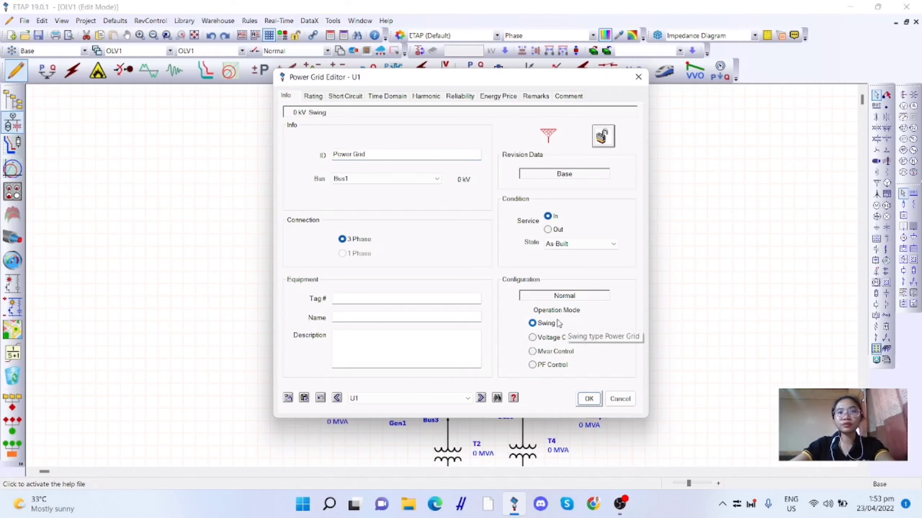
click(313, 96)
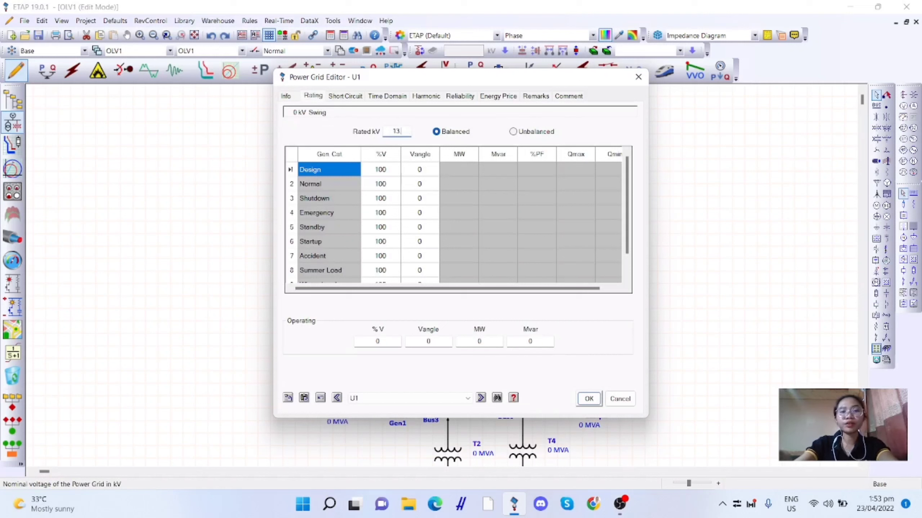
text(13.8)
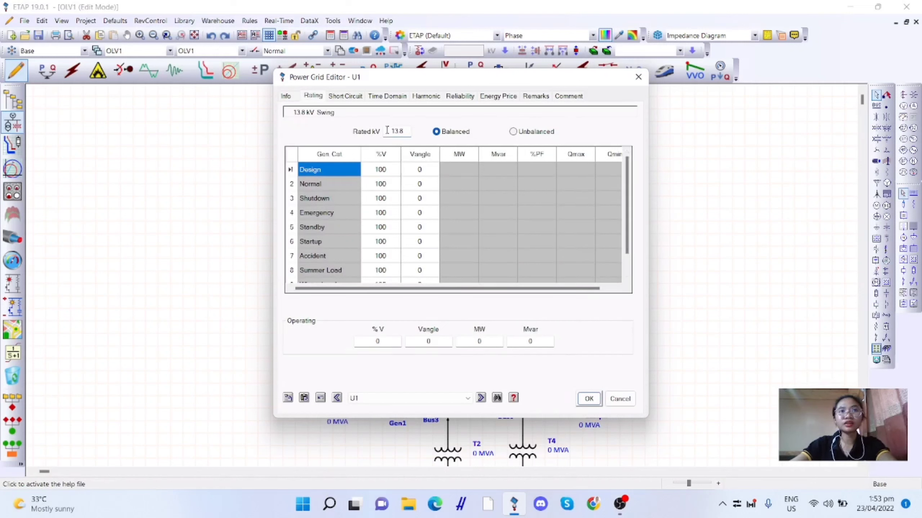
Set the power grid's three-phase short-circuit rating to 1250 MVAsc and apply the settings.
click(344, 100)
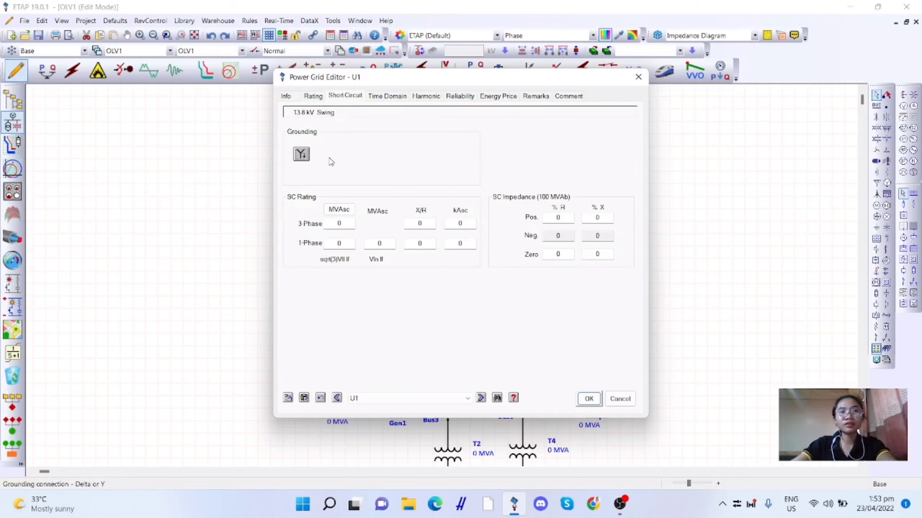
click(349, 222)
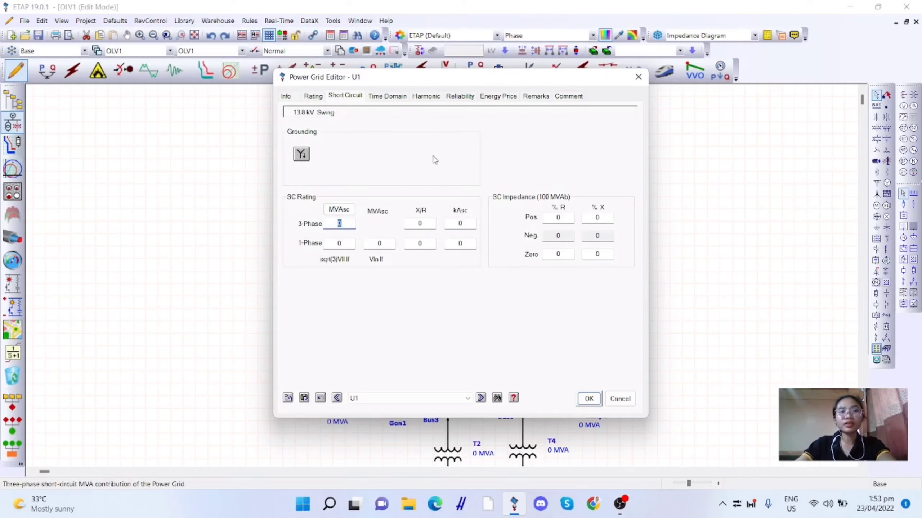
text(1250)
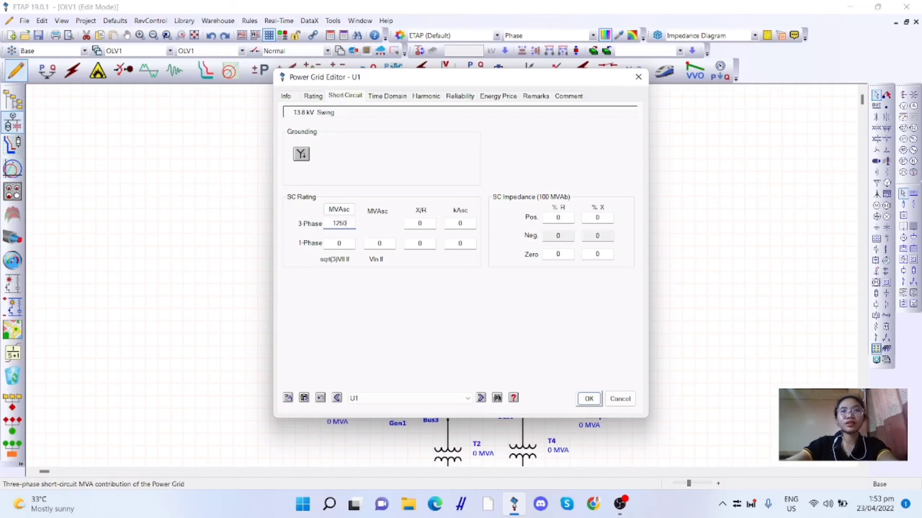
click(525, 300)
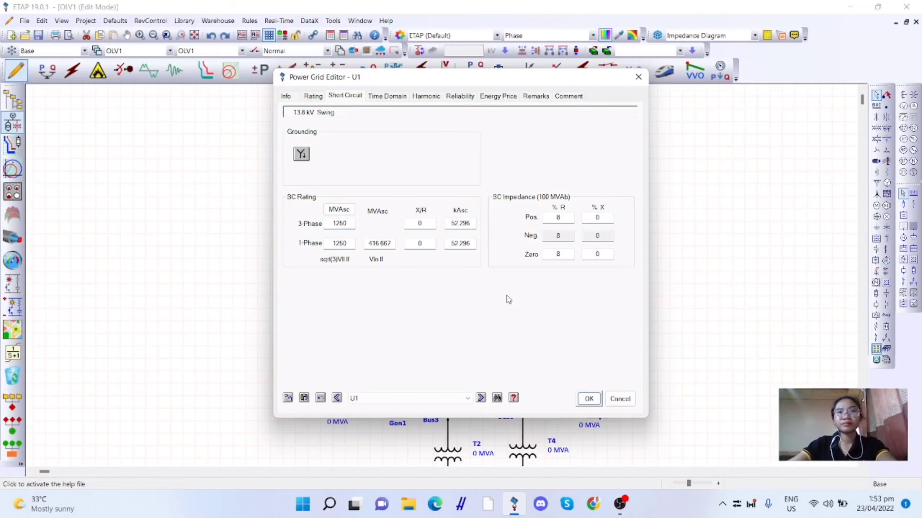
click(589, 398)
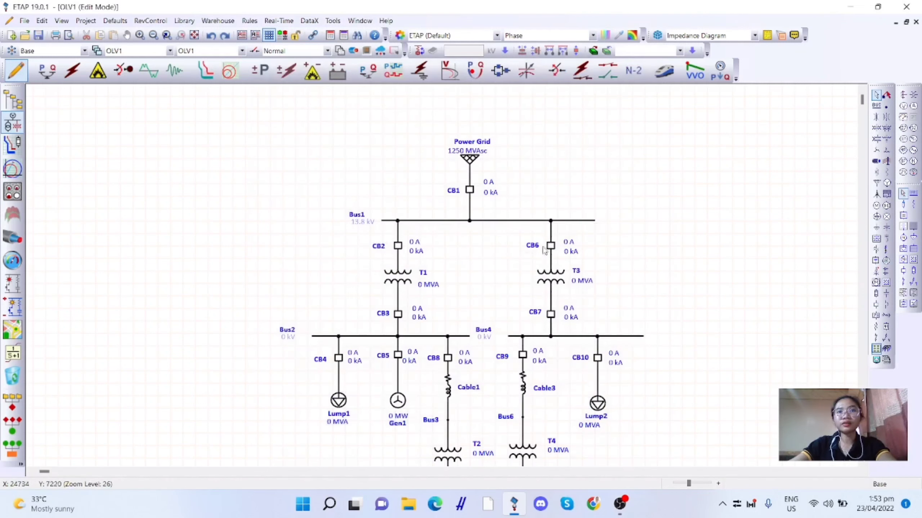
Move the Power Grid name label slightly upward, clear of its MVAsc rating.
mouse_move(478, 140)
mouse_down()
mouse_move(489, 157)
mouse_move(479, 148)
mouse_move(486, 140)
mouse_up()
click(488, 144)
click(521, 140)
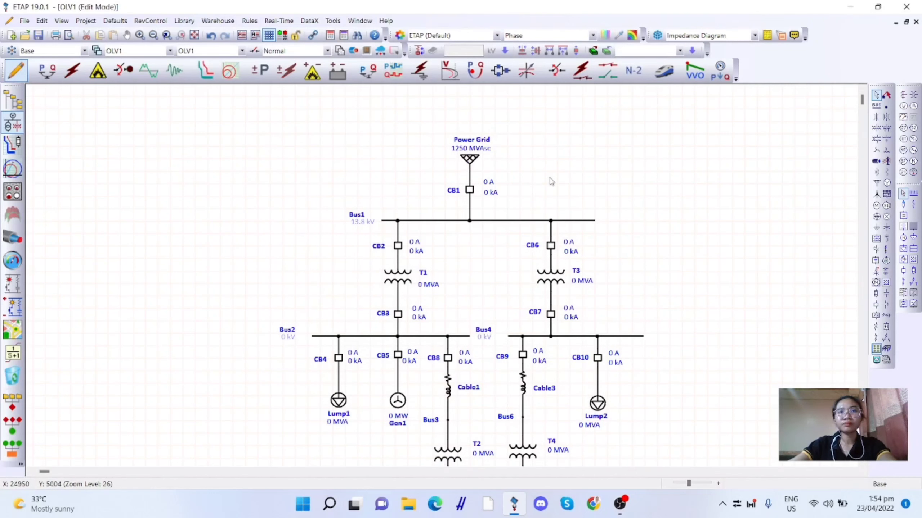
Set the secondary winding voltage of transformer T1 to 4.16 kV.
scroll(486, 238, down, 3)
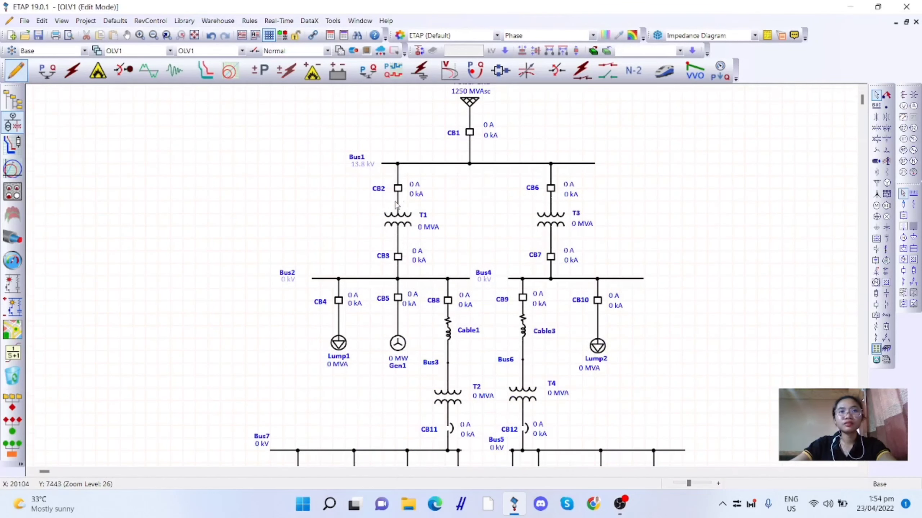
double_click(396, 226)
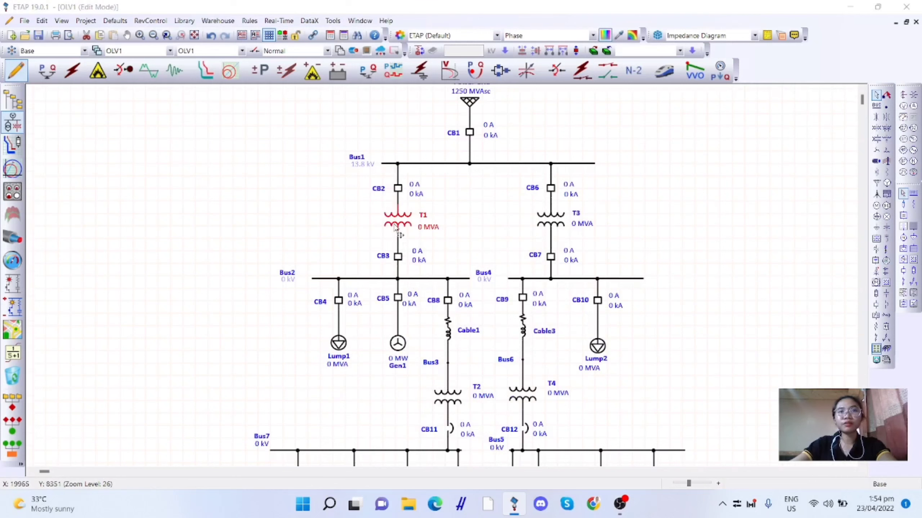
click(351, 139)
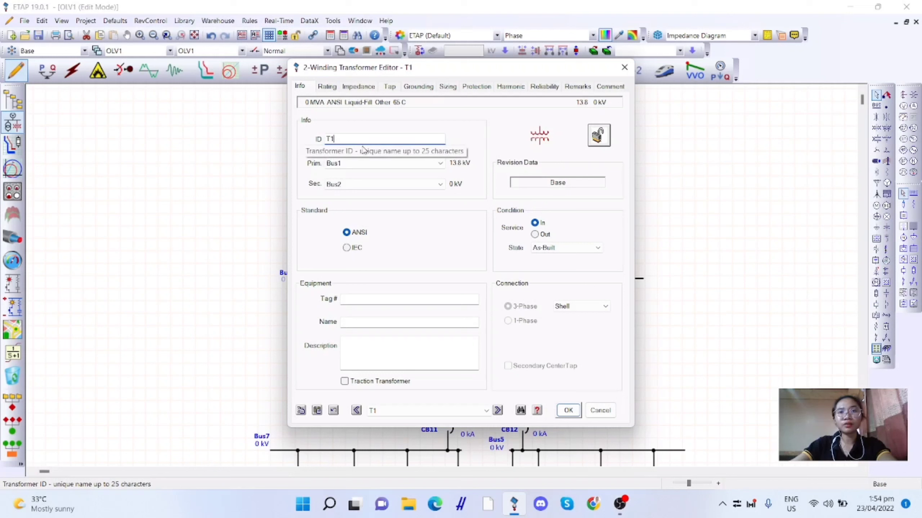
click(327, 87)
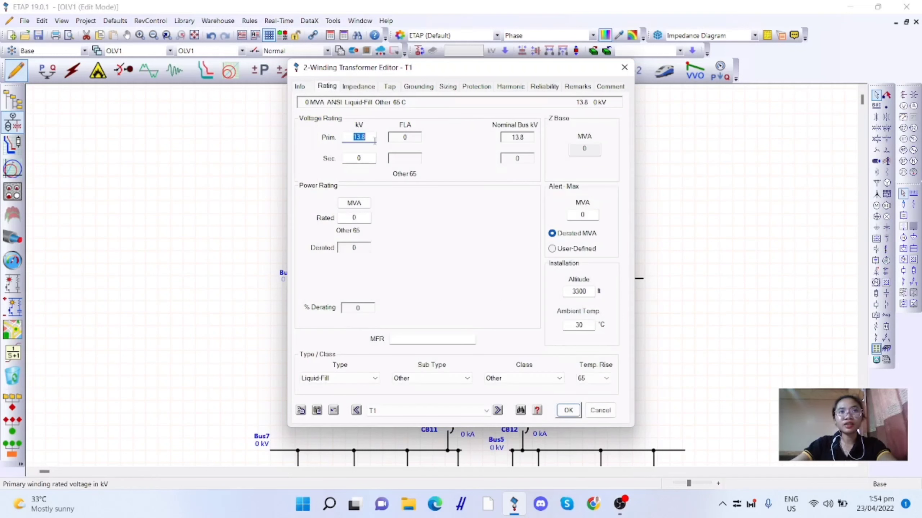
click(364, 157)
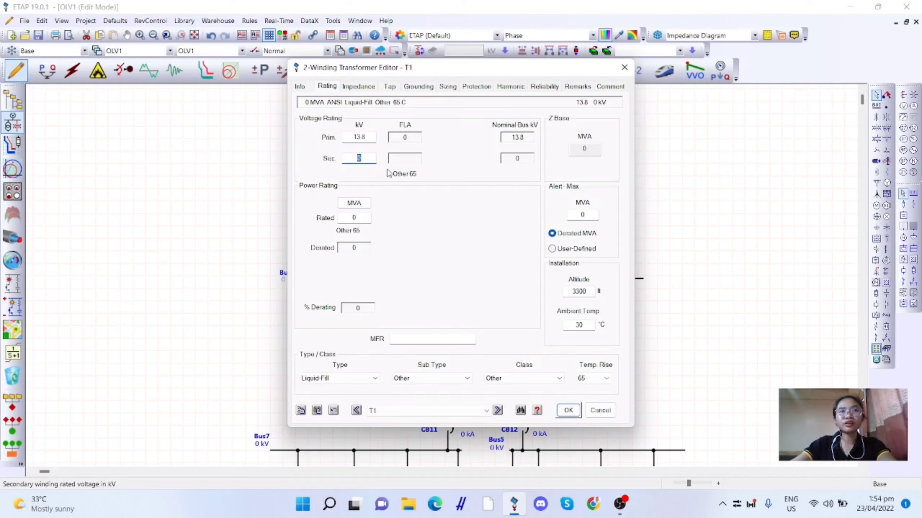
text(4.16)
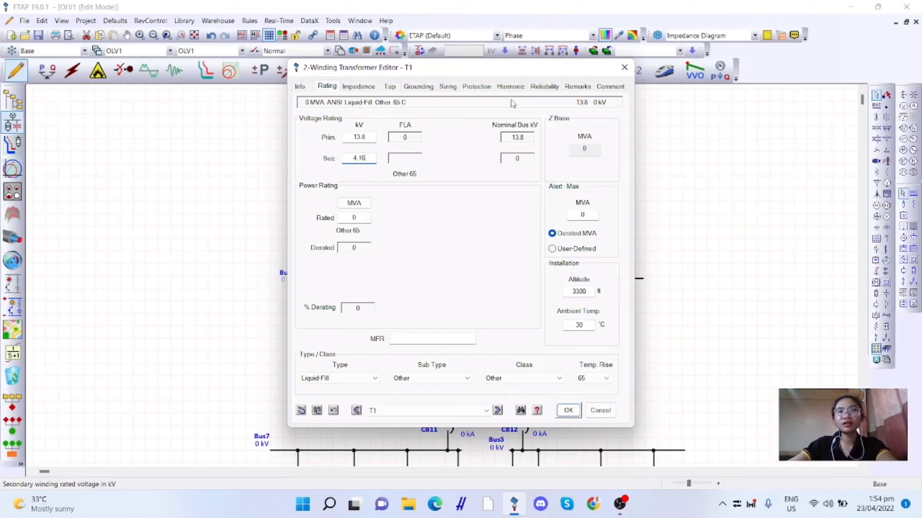
Set the rated power of transformer T1 to 20 MVA.
drag(515, 72, 782, 74)
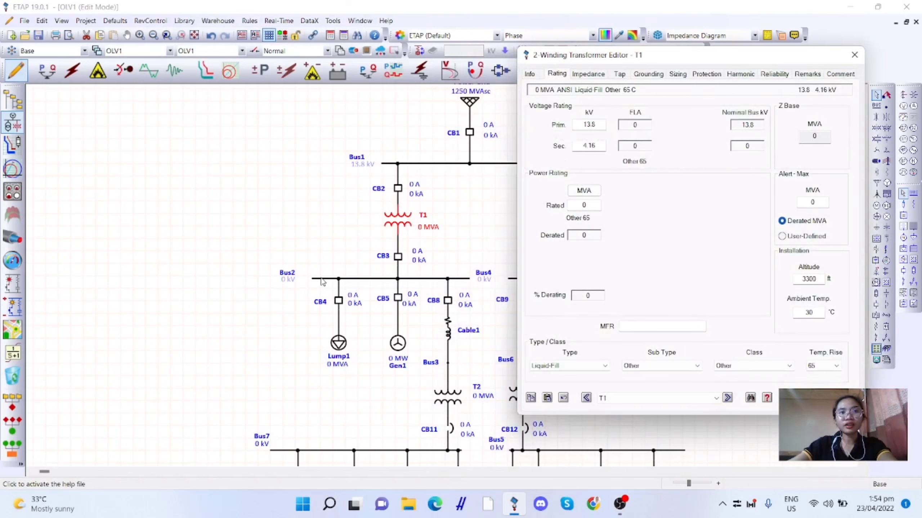
drag(724, 54, 597, 90)
click(460, 239)
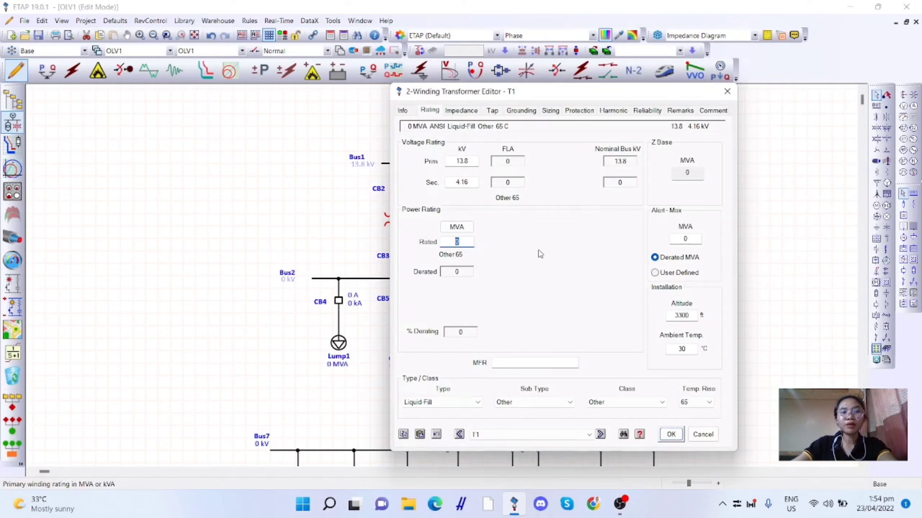
text(20)
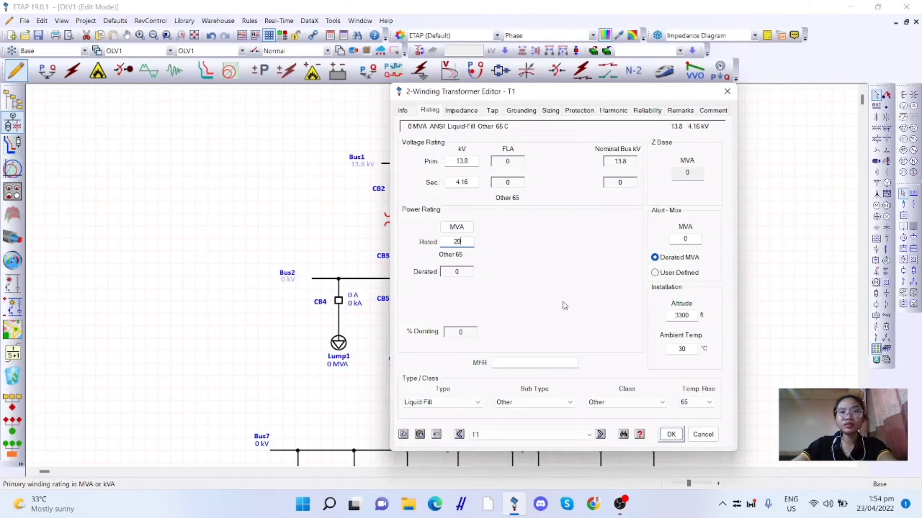
key(Tab)
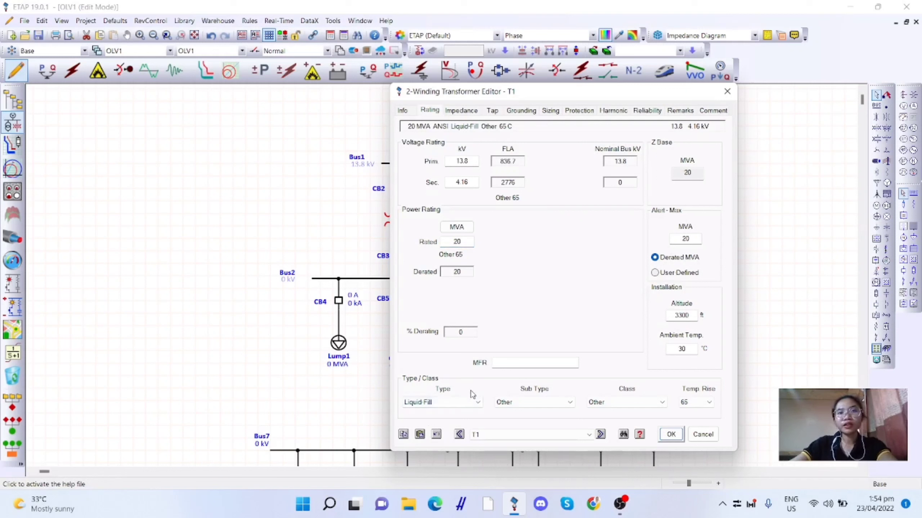
Set transformer T1 to type Liquid-Fill, sub type Mineral Oil and class OA/FA.
click(461, 402)
click(451, 413)
click(533, 402)
click(533, 412)
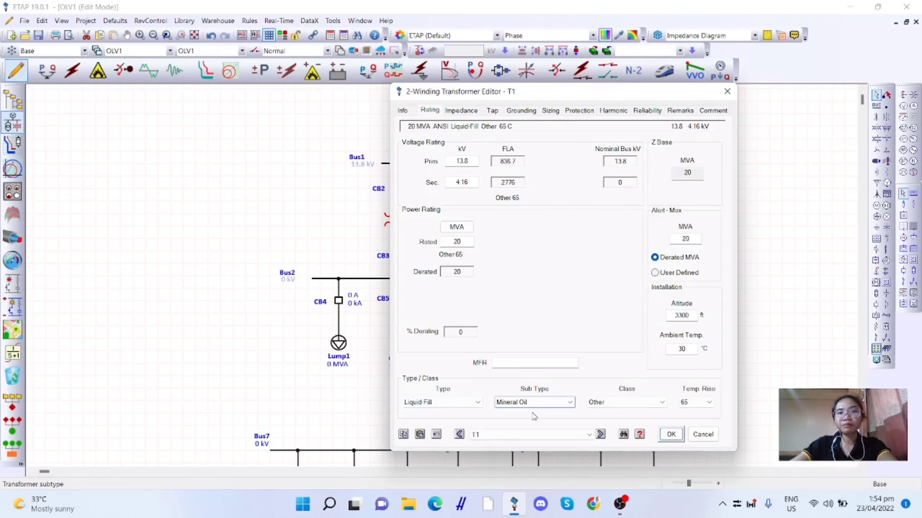
click(611, 401)
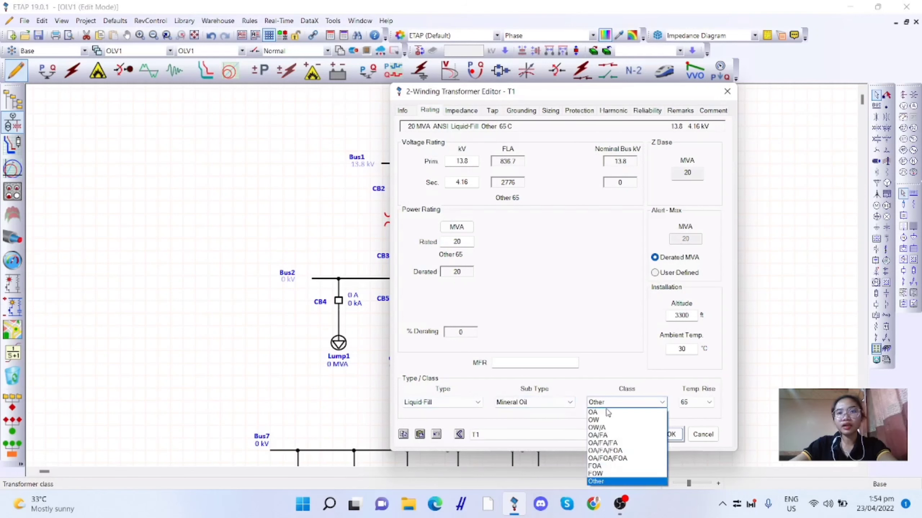
click(603, 435)
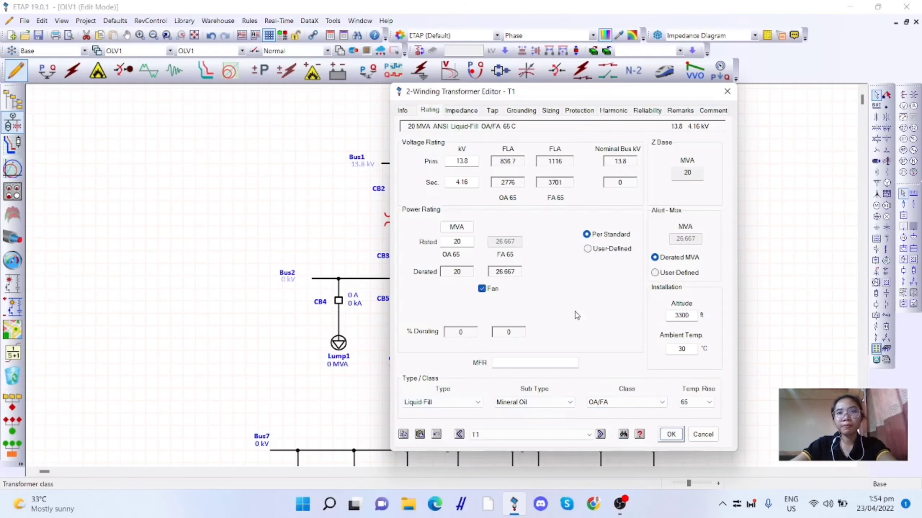
Set T1's positive-sequence impedance to 6 %Z and both its positive- and zero-sequence X/R ratios to 17.
click(469, 114)
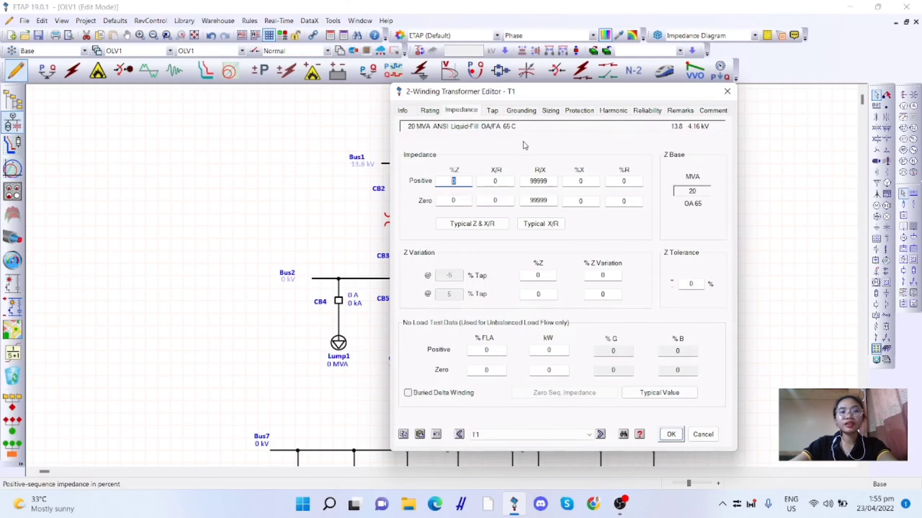
text(6)
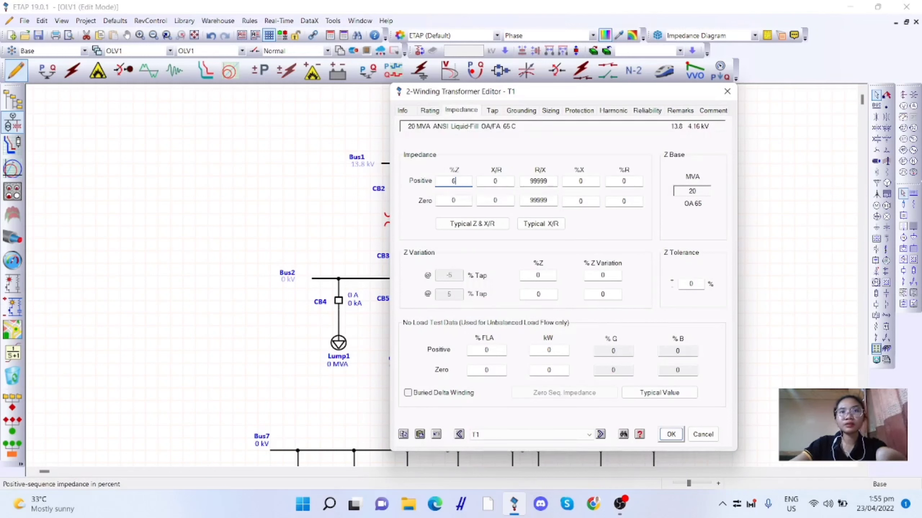
click(500, 181)
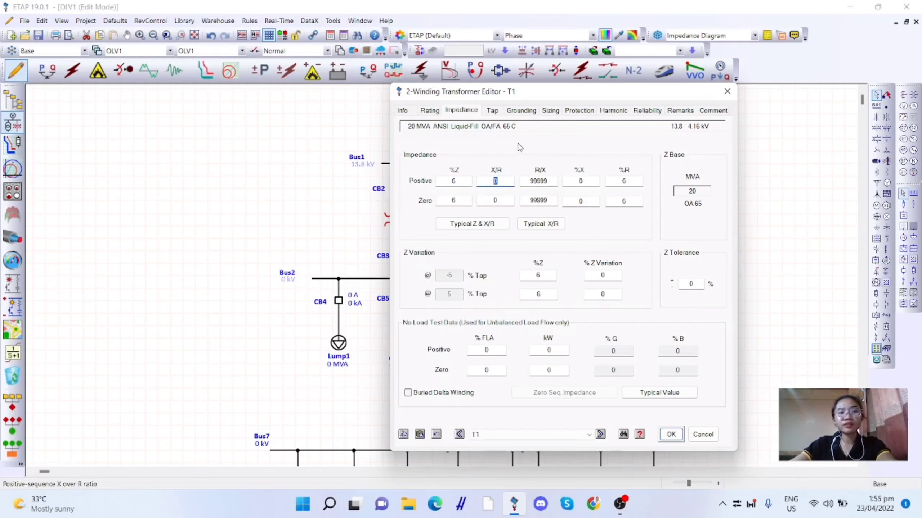
text(17)
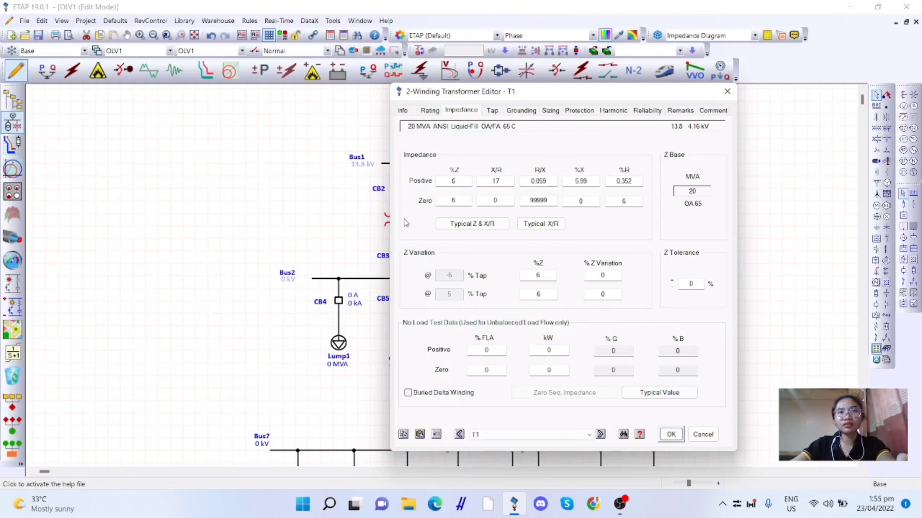
click(495, 200)
text(17)
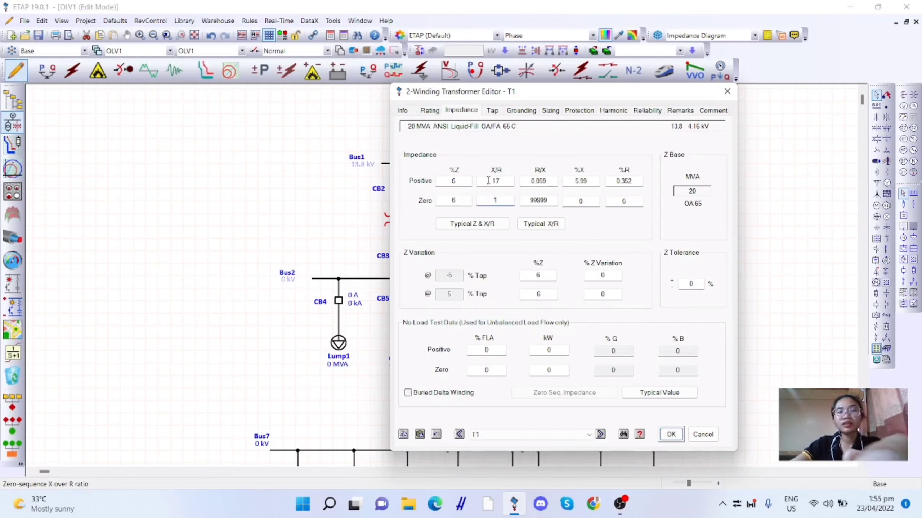
click(518, 158)
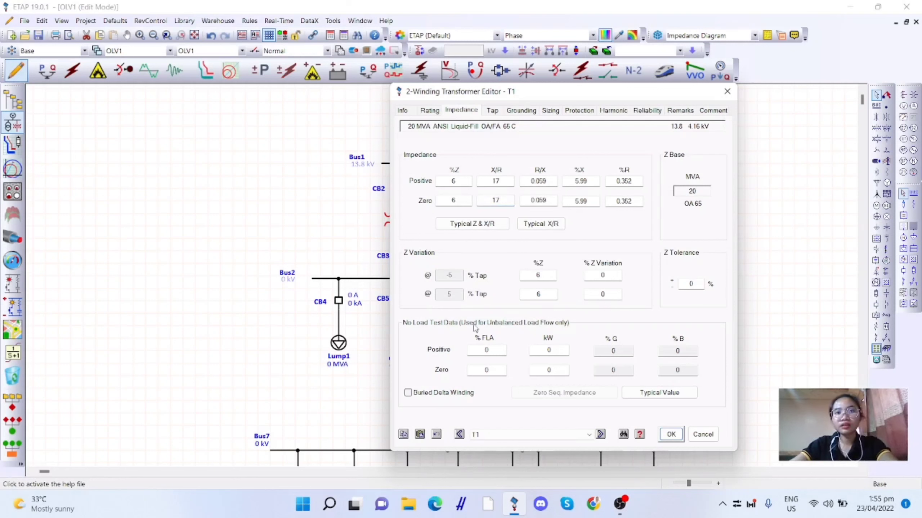
Change T1's winding connection to wye on the primary and delta on the secondary, and apply the transformer settings.
click(492, 113)
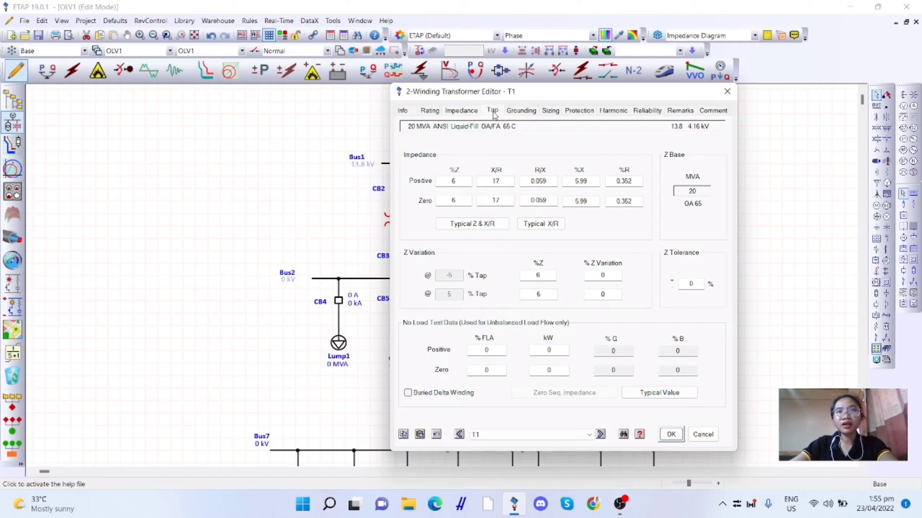
click(524, 114)
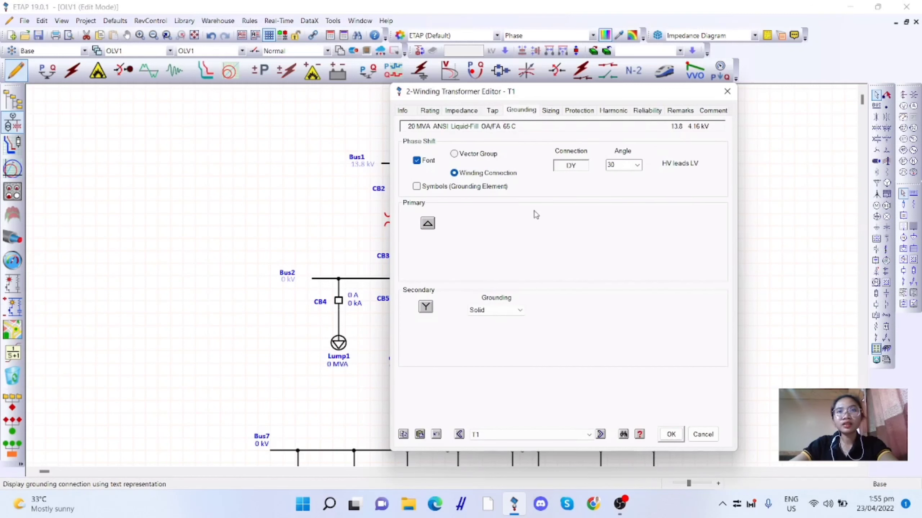
drag(578, 92, 515, 90)
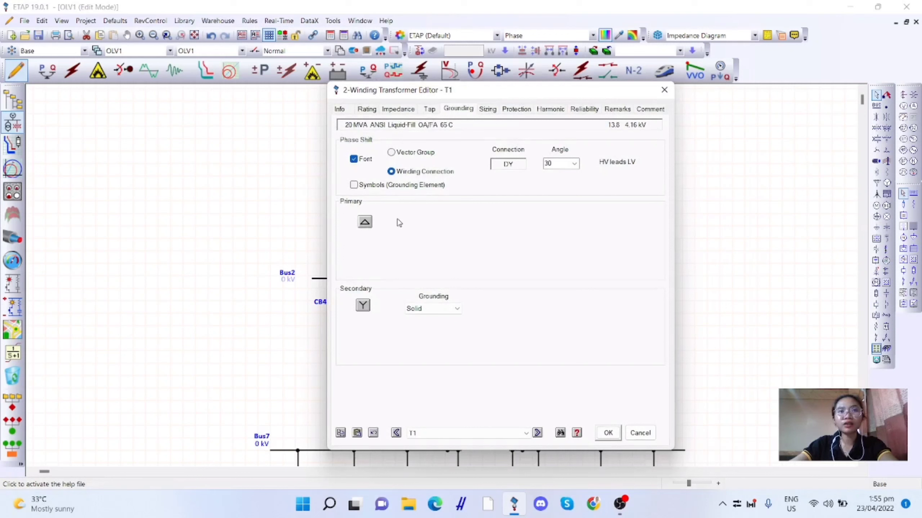
click(364, 222)
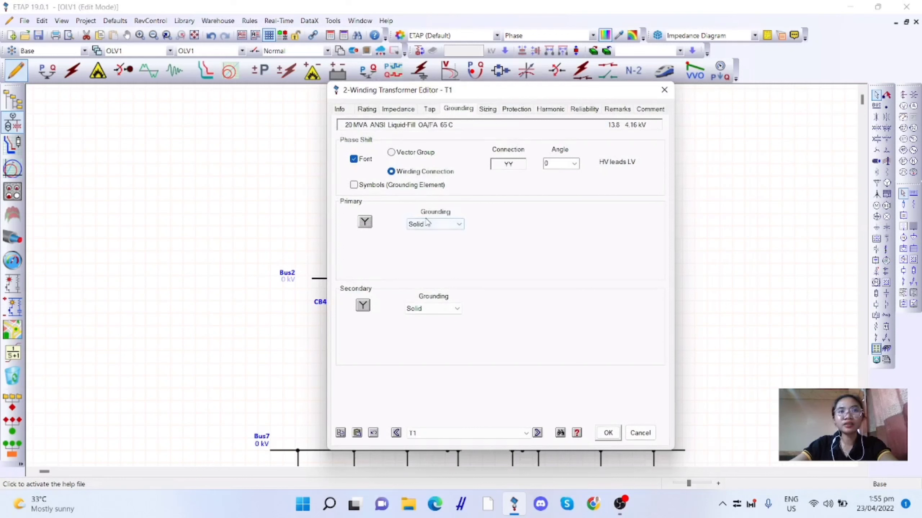
click(363, 306)
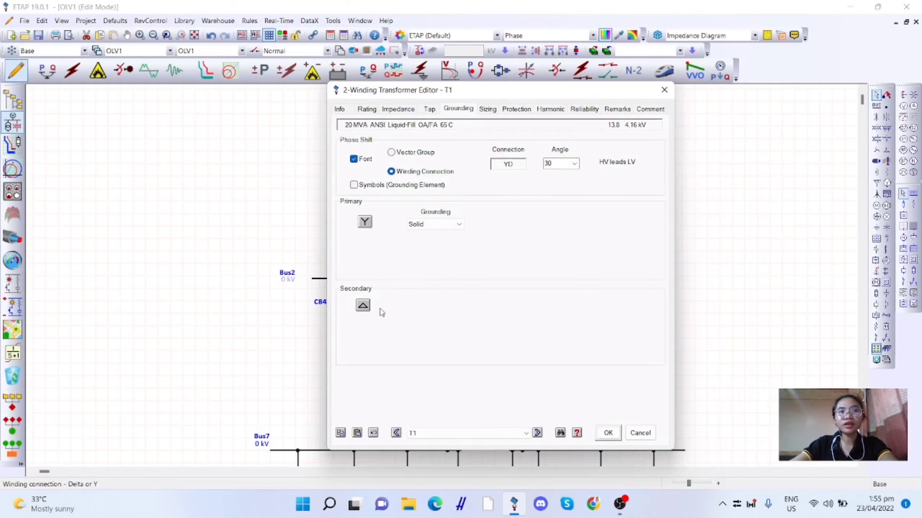
click(608, 432)
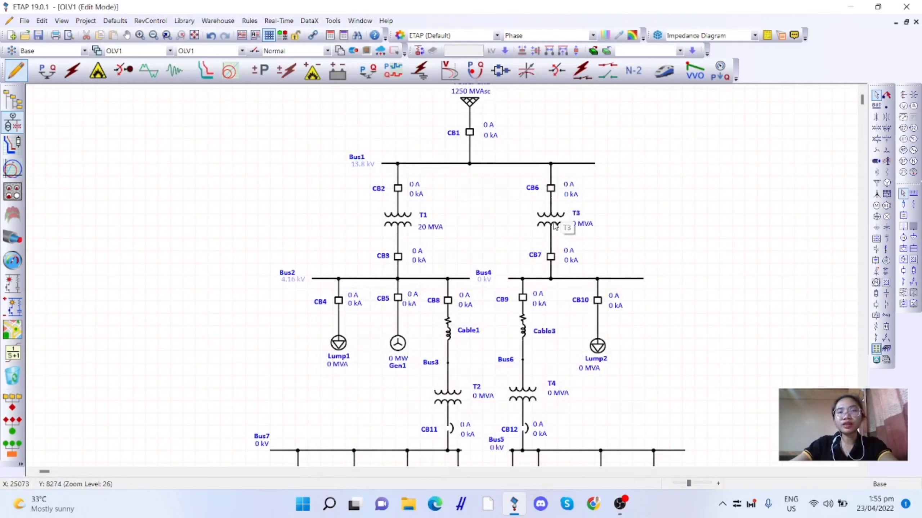
Set transformer T3's secondary voltage to 4.16 kV and its rated power to 20 MVA.
double_click(554, 224)
click(326, 87)
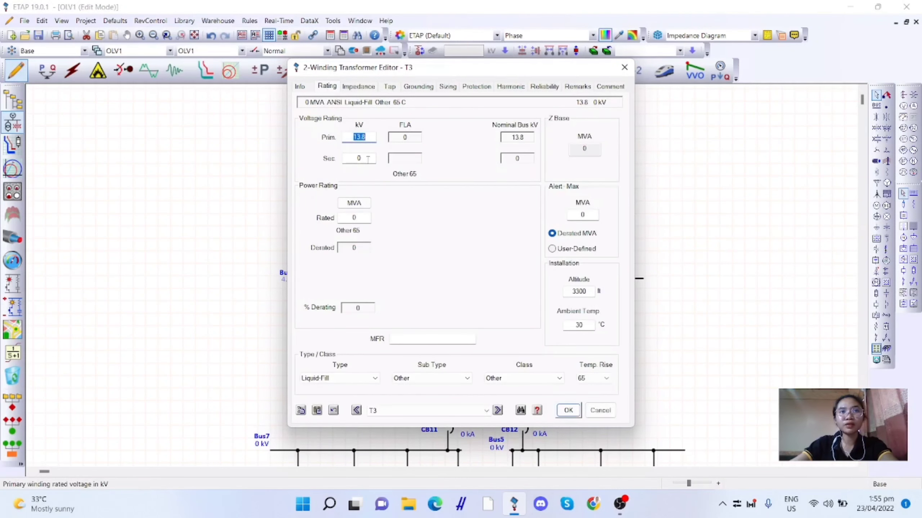
click(368, 159)
text(4.16)
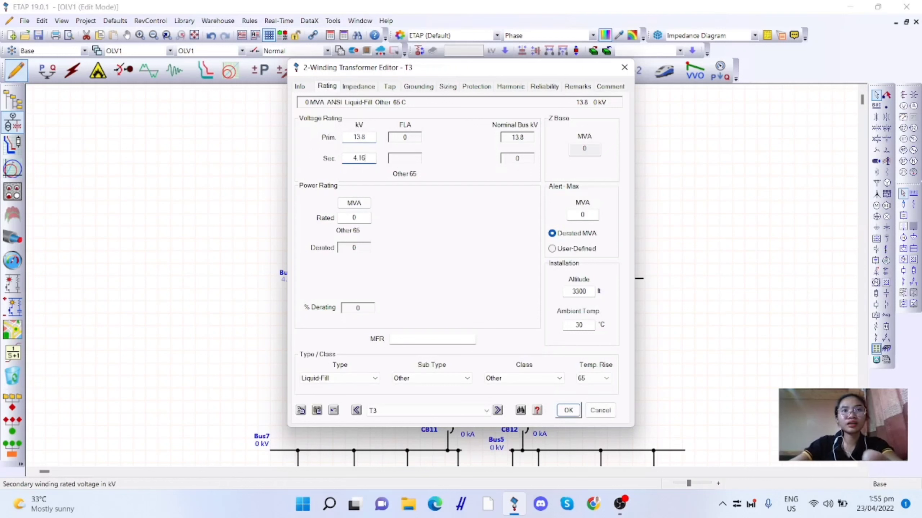
click(362, 217)
text(20)
key(Tab)
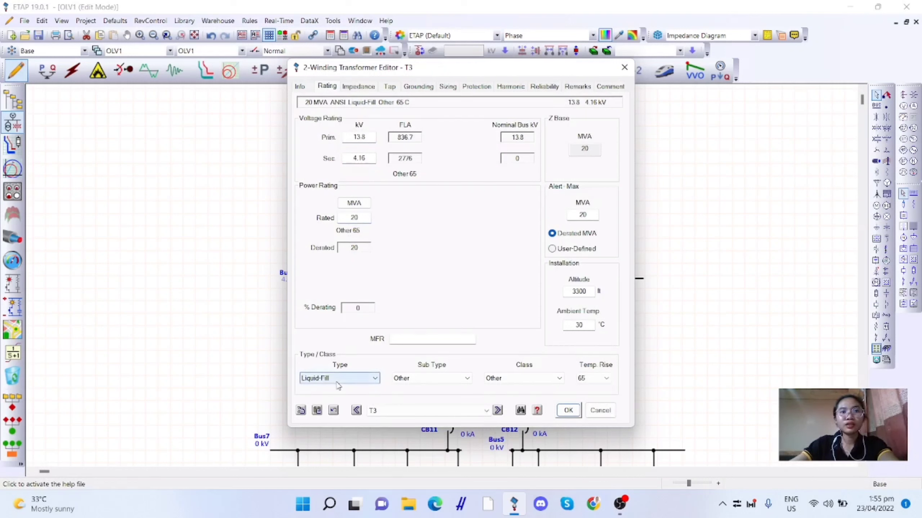
Set transformer T3's sub type to Mineral Oil and its class to OA/FA.
click(417, 378)
click(417, 389)
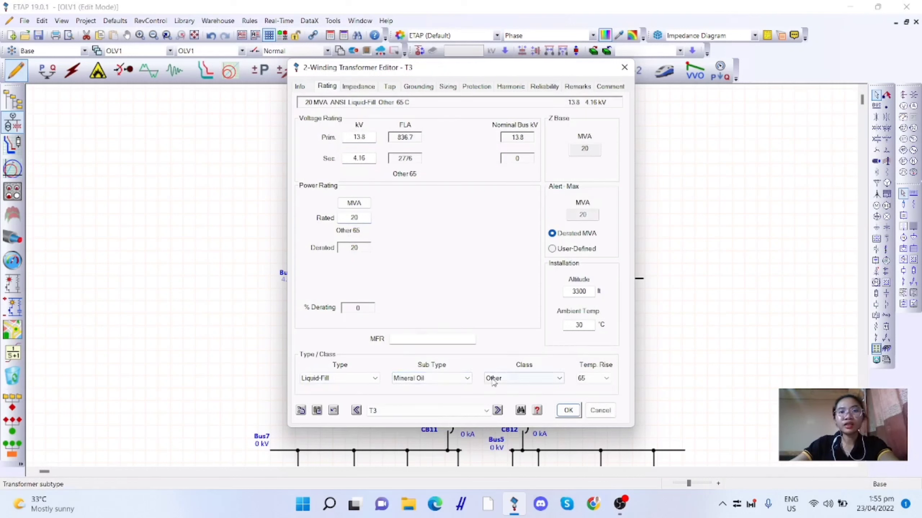
click(493, 378)
click(510, 411)
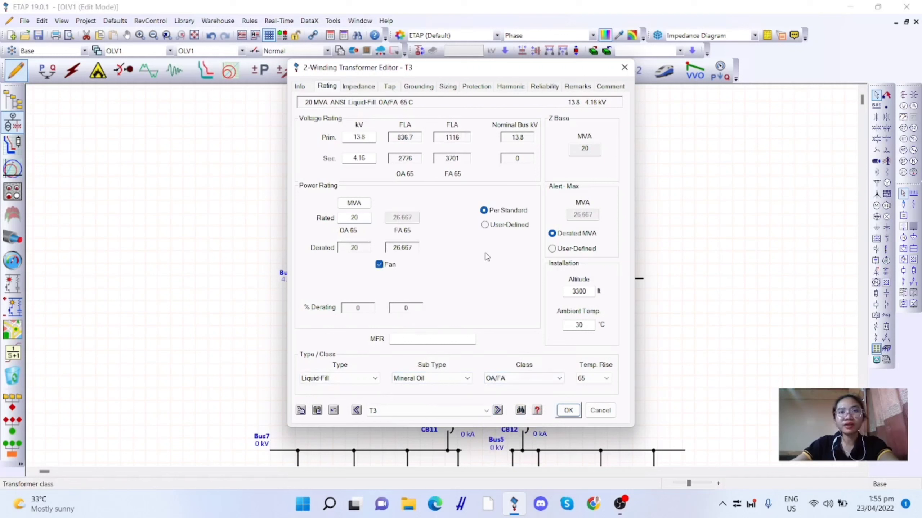
Set T3's positive-sequence impedance to 6 %Z and both its positive- and zero-sequence X/R ratios to 17.
click(358, 86)
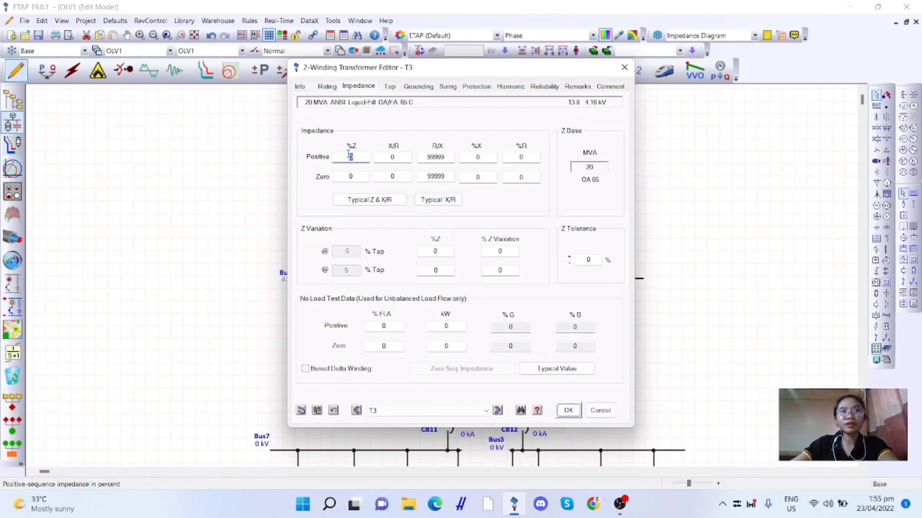
text(6)
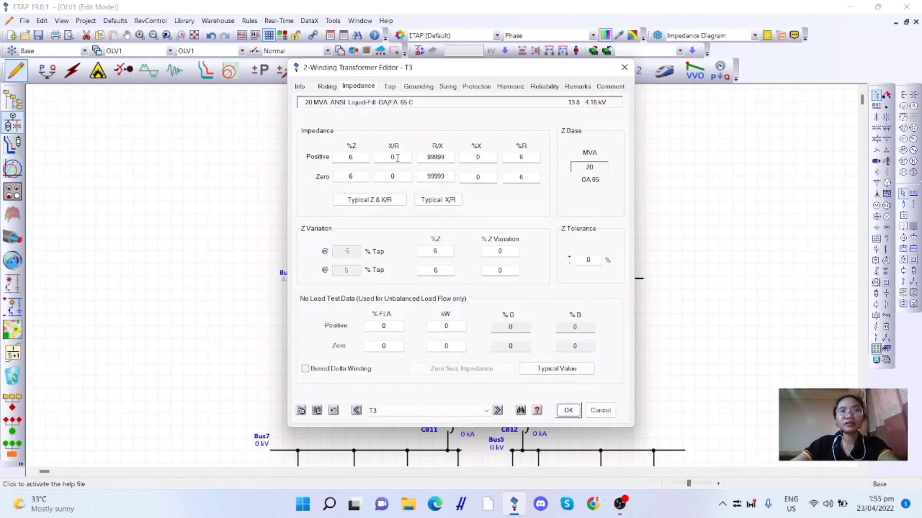
click(381, 157)
text(17)
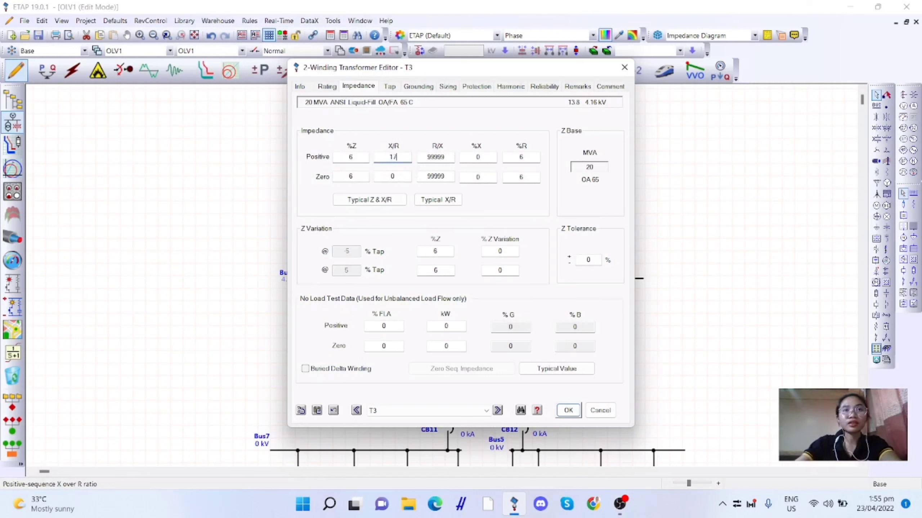
key(Tab)
double_click(400, 176)
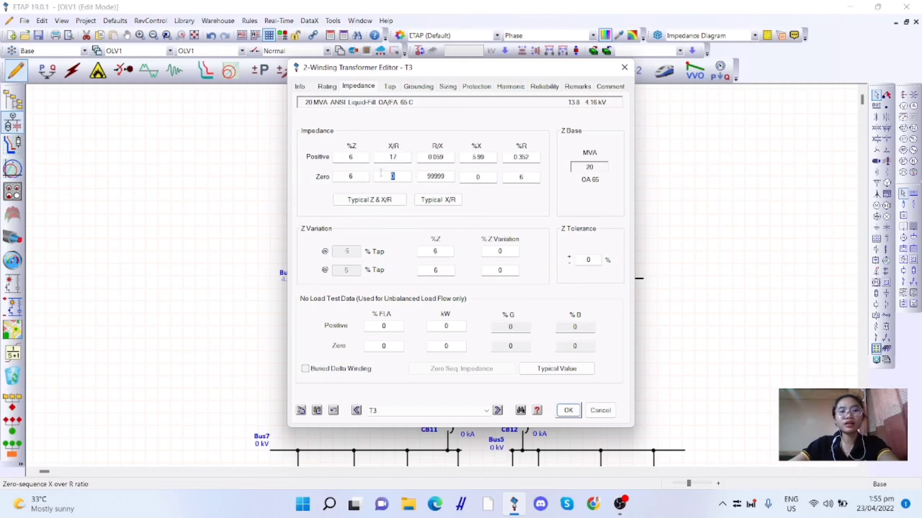
text(17)
key(Tab)
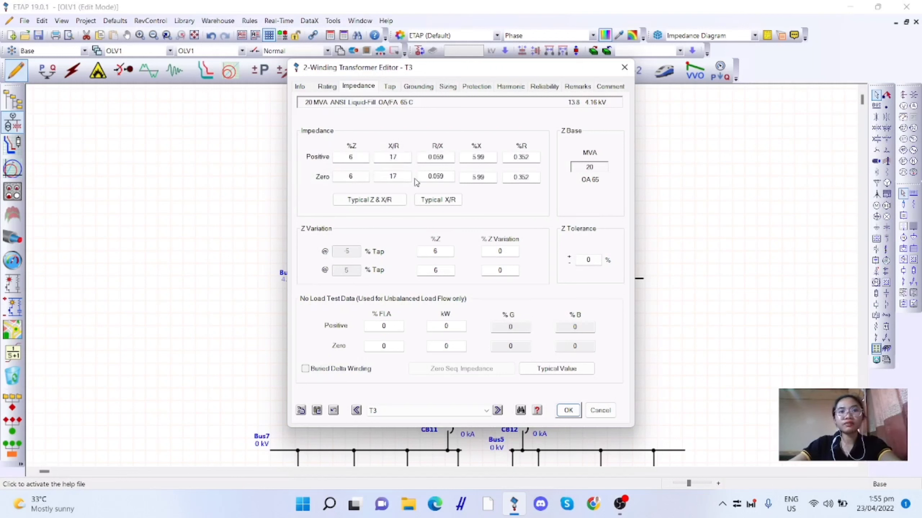
Change T3's winding connection to wye on the primary and delta on the secondary, and apply the transformer settings.
click(410, 87)
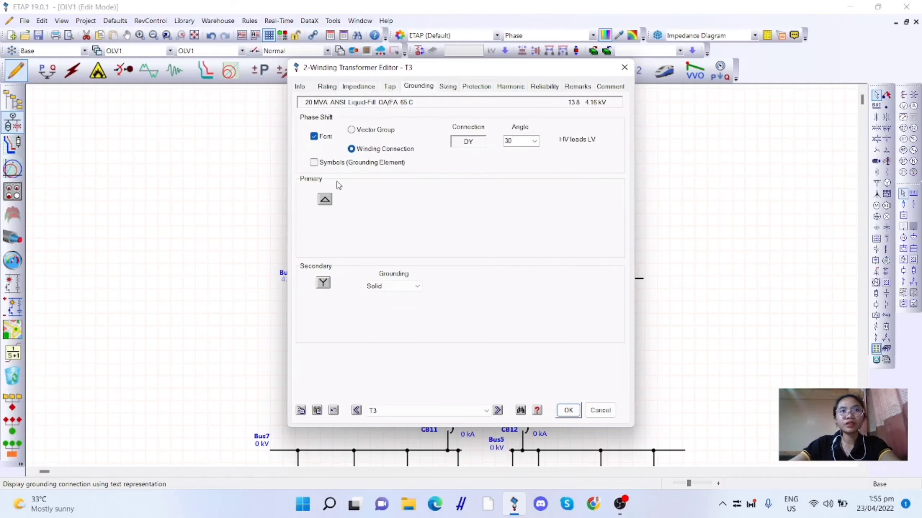
click(325, 199)
click(323, 284)
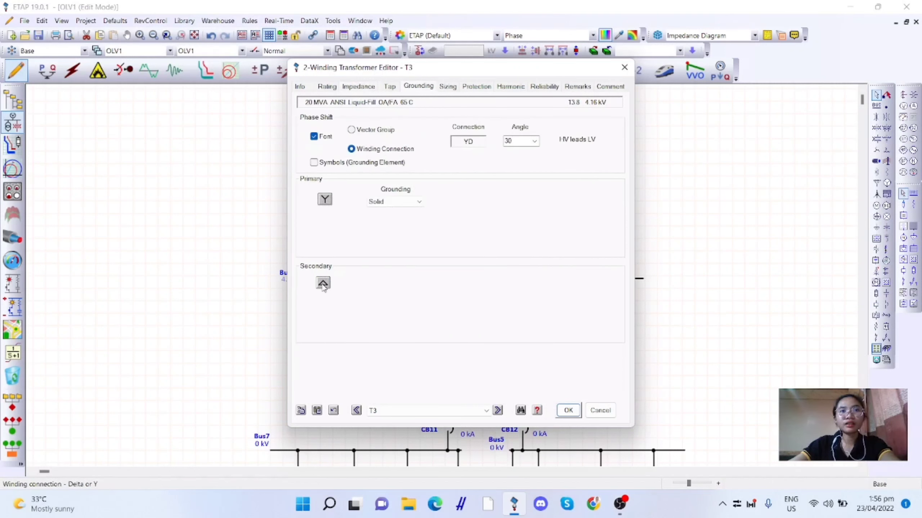
click(568, 411)
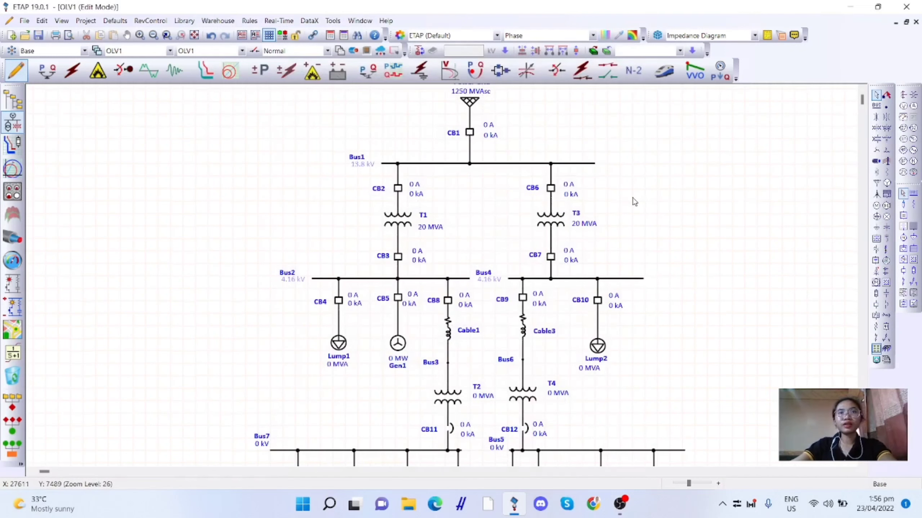
Set the rated power of synchronous generator Gen1 on Bus2 to 7.5 MVA.
scroll(638, 207, down, 2)
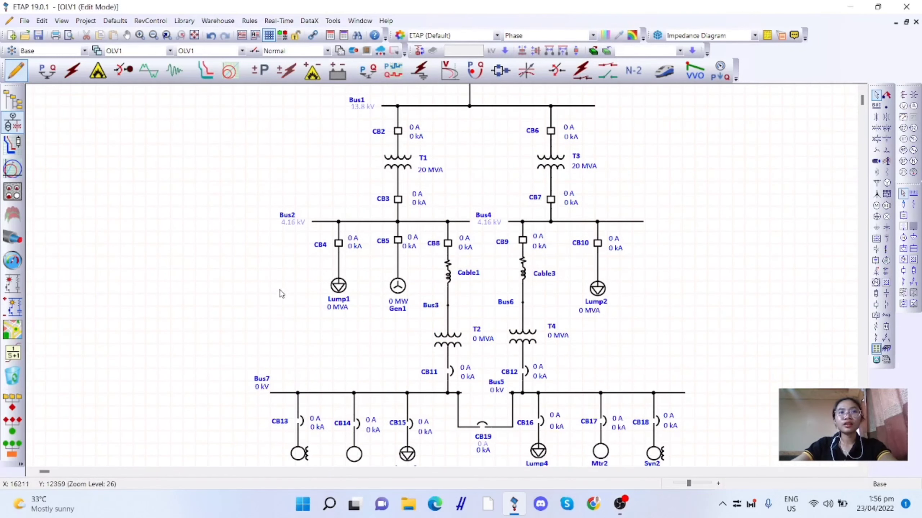
double_click(398, 286)
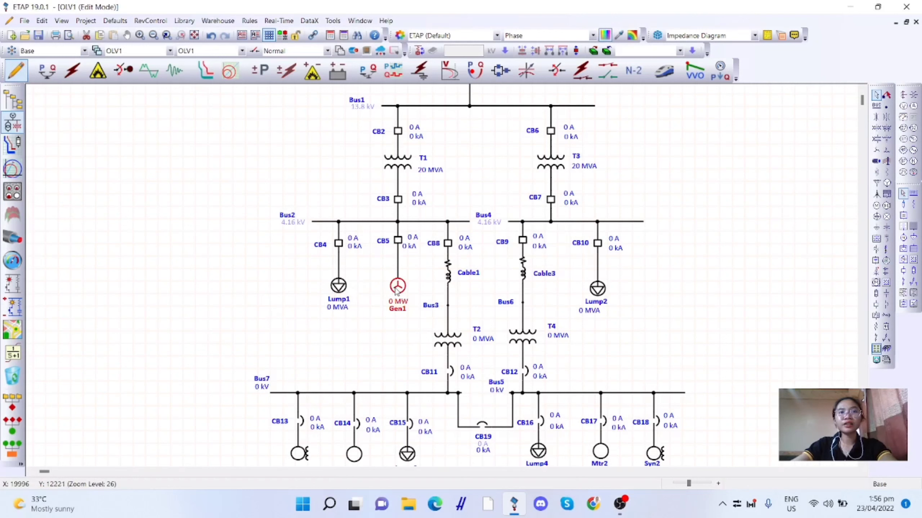
click(565, 327)
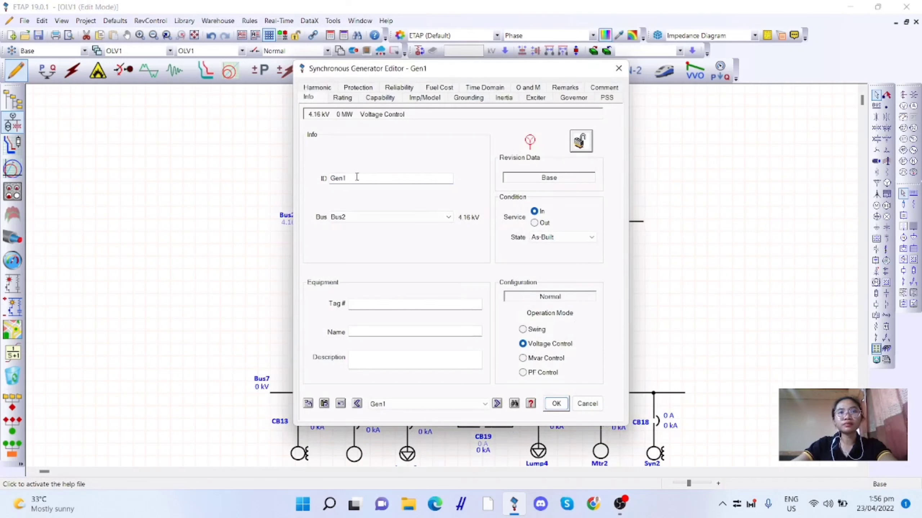
click(341, 98)
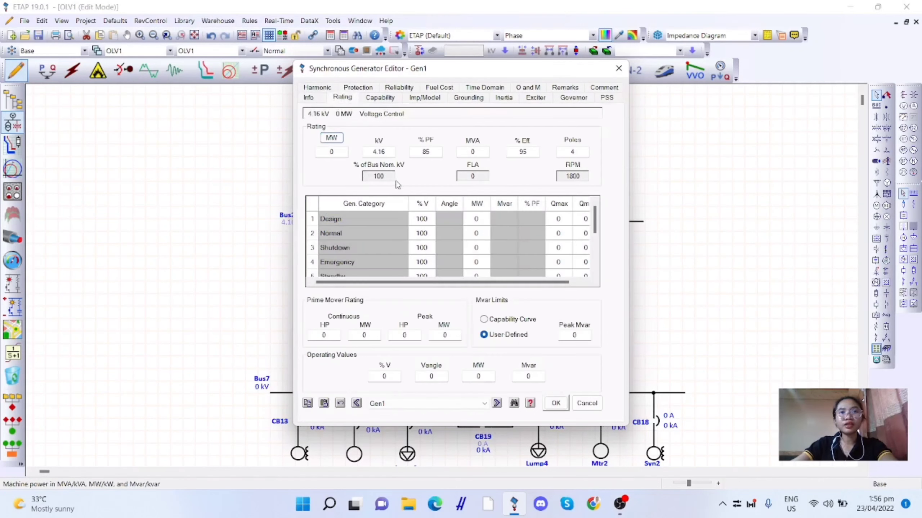
click(456, 150)
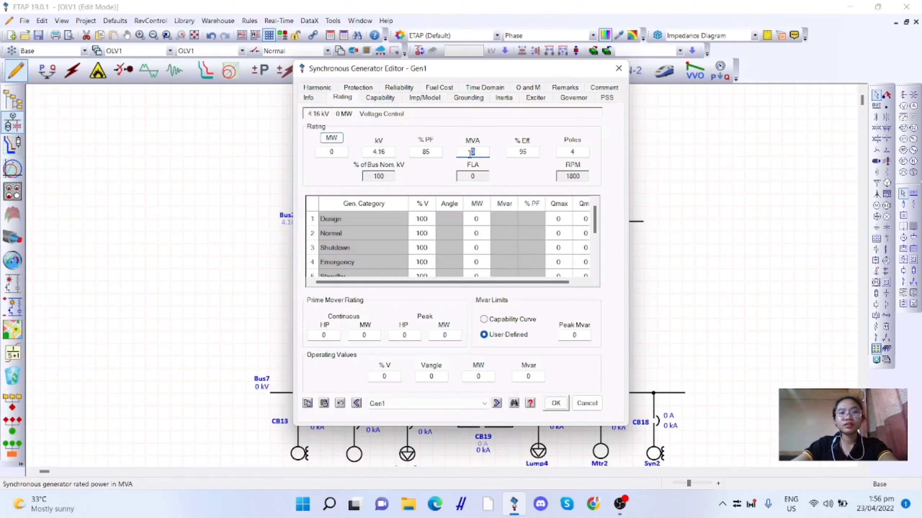
text(7.5)
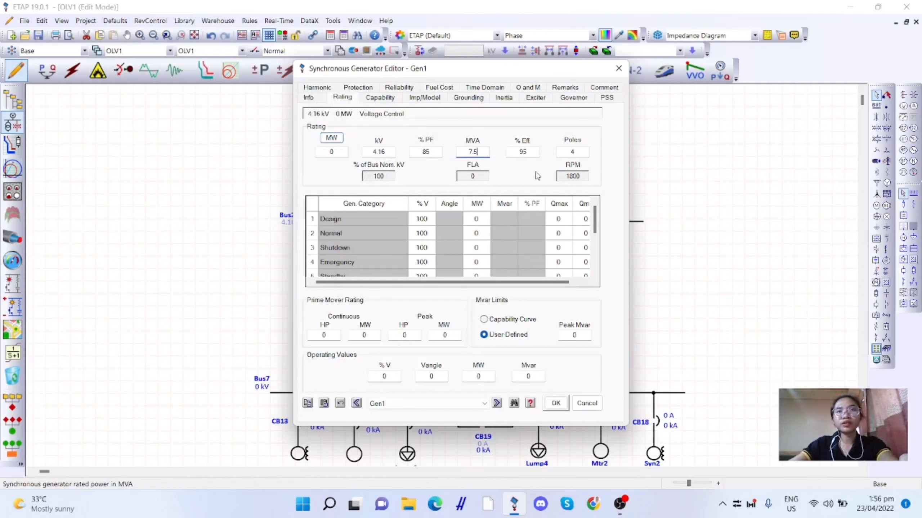
key(Tab)
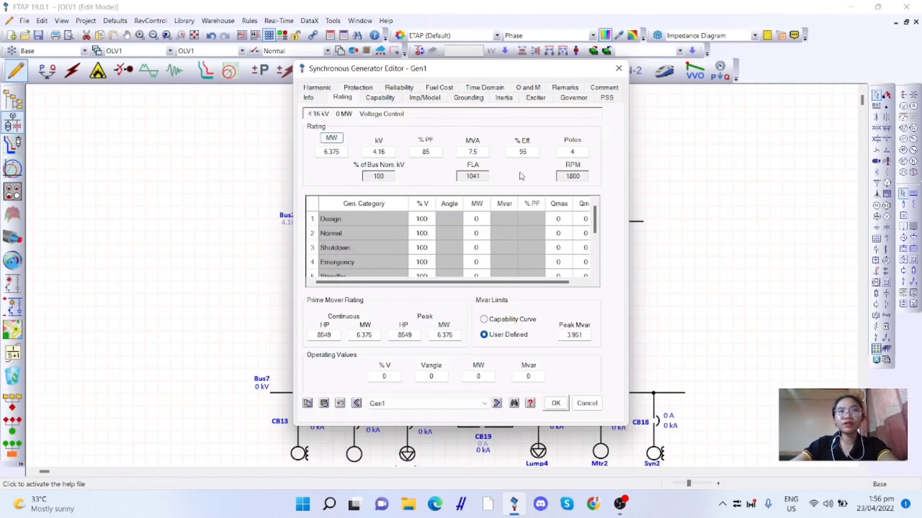
Set Gen1's power factor to 80 % and re-enter its rated power as 7.5 MVA.
click(438, 153)
text(80)
click(515, 168)
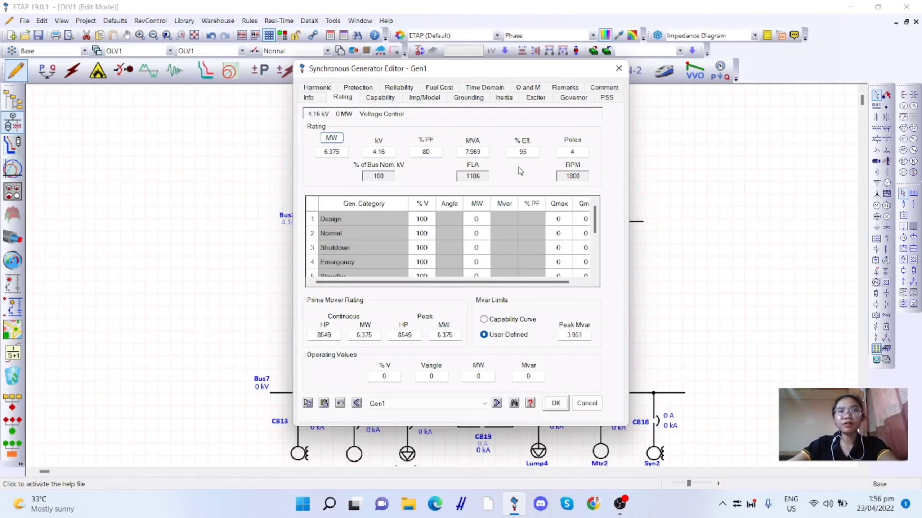
drag(487, 151, 474, 144)
text(5)
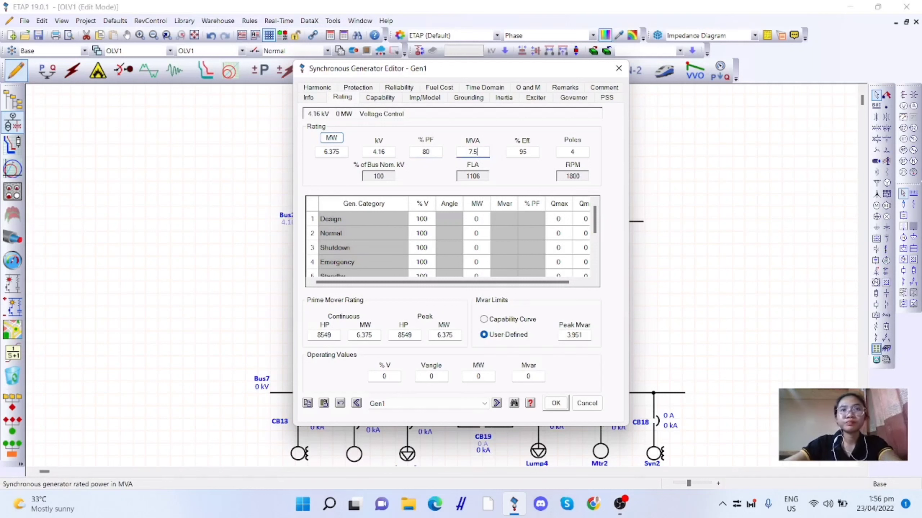
click(516, 179)
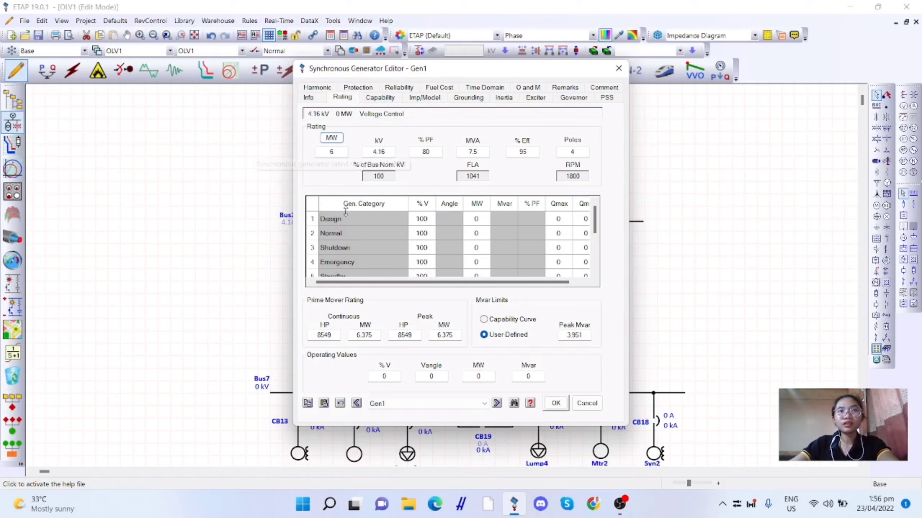
Set Gen1's Design category generation to 6 MW and base its Mvar limits on the capability curve.
click(339, 222)
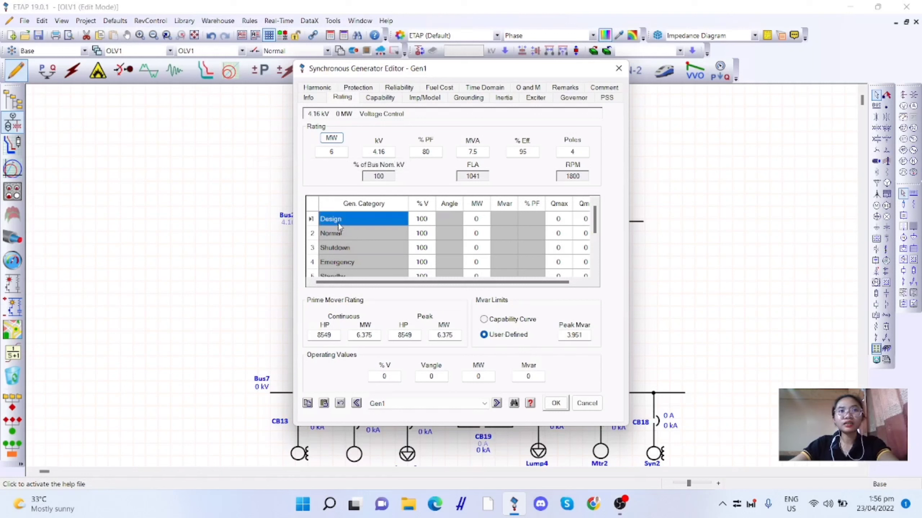
click(476, 219)
text(6)
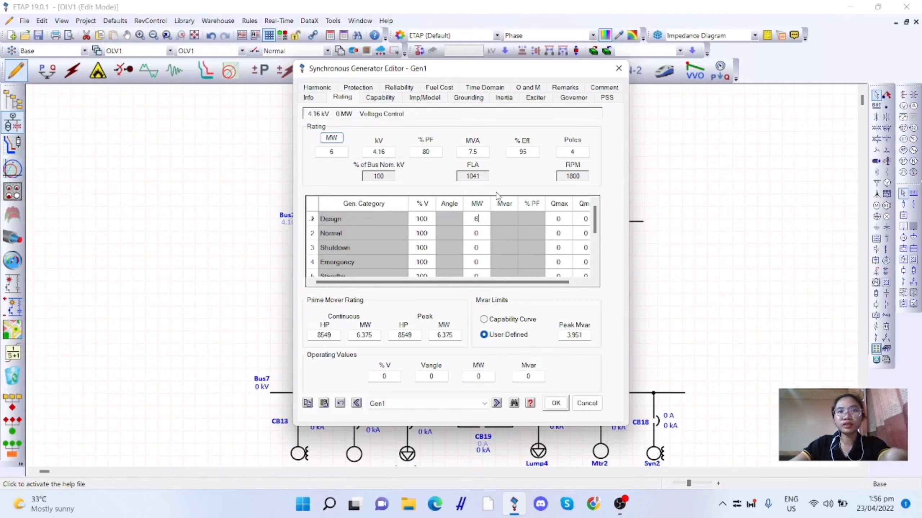
click(520, 319)
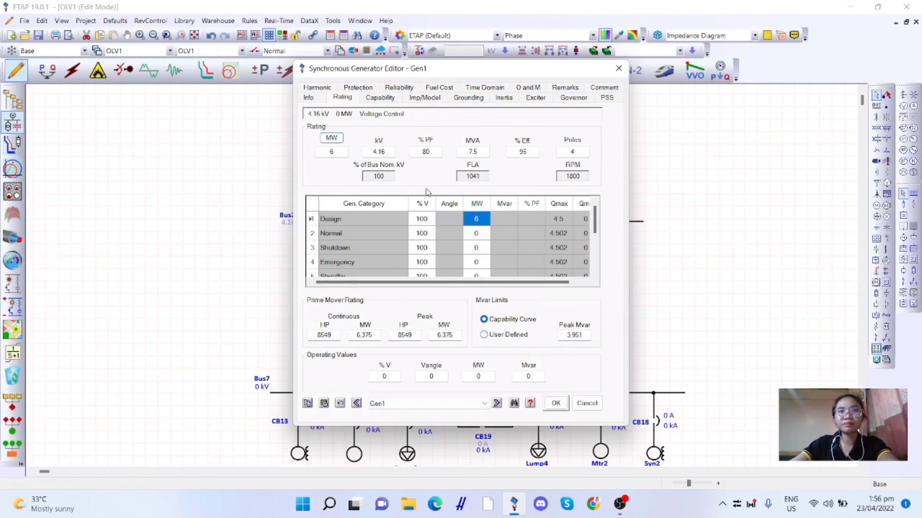
Fill Gen1's impedance and dynamic model with typical data, check its grounding, and apply the generator settings.
click(380, 98)
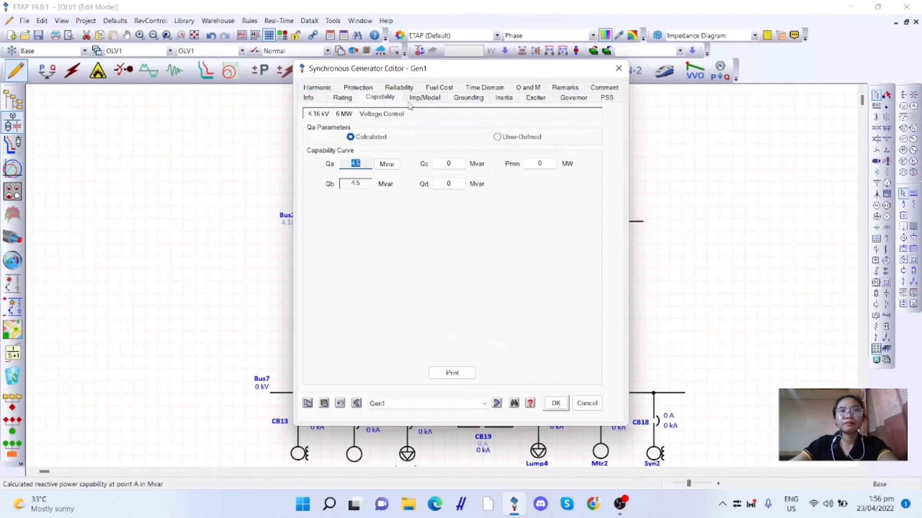
click(425, 98)
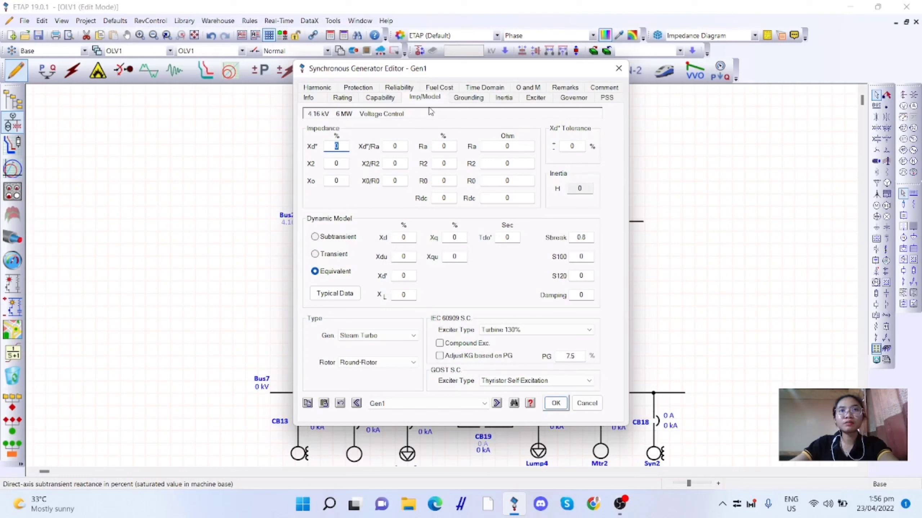
click(336, 295)
click(471, 97)
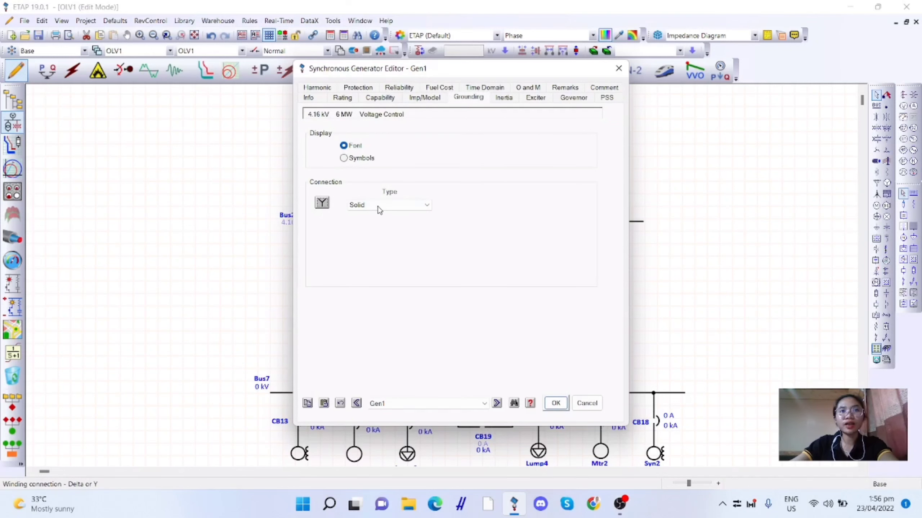
click(553, 404)
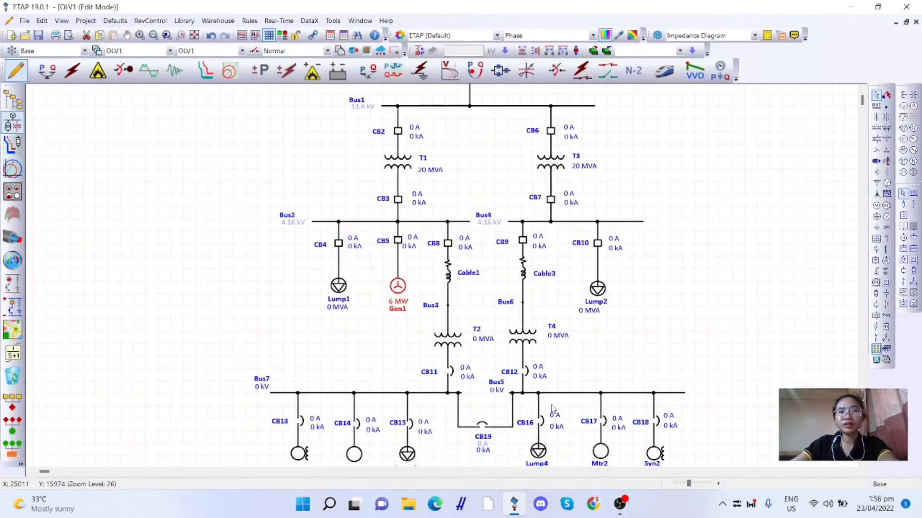
Set the rating of lumped load Lump1 on Bus2 to 5 MVA with an 80 % power factor.
scroll(368, 343, down, 2)
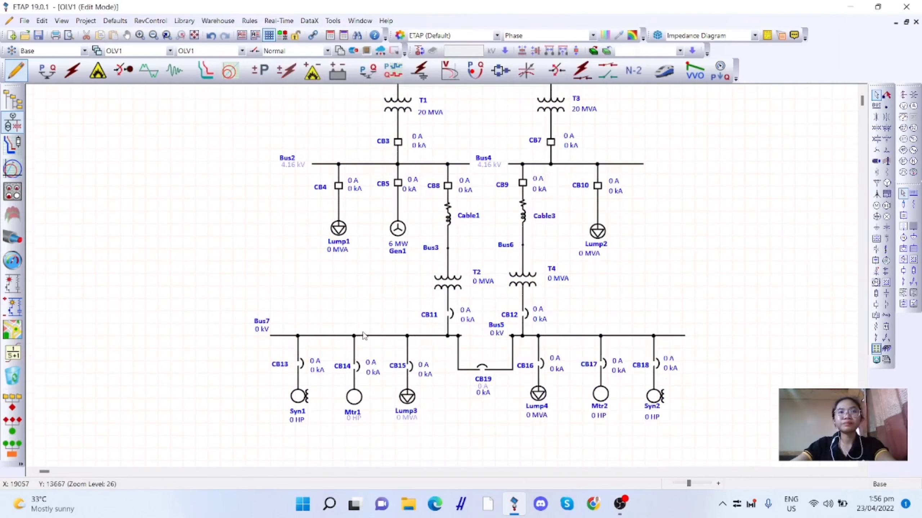
double_click(336, 232)
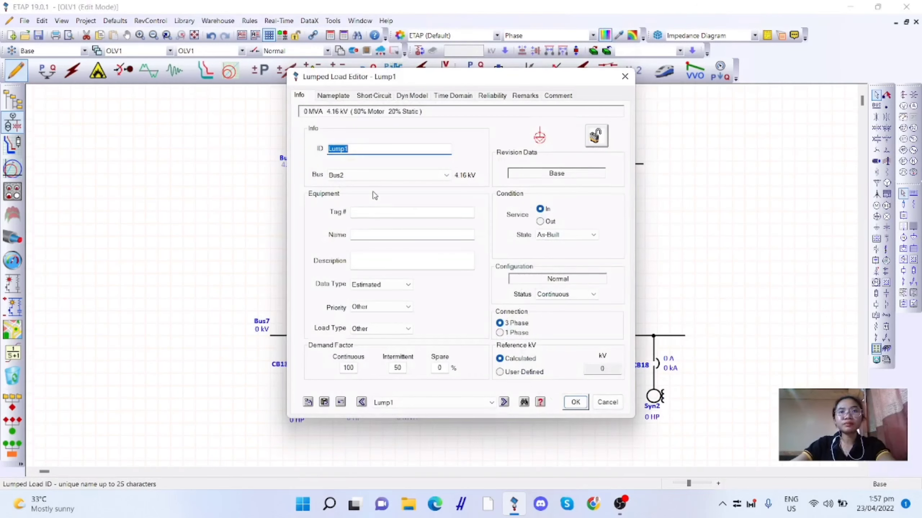
click(348, 136)
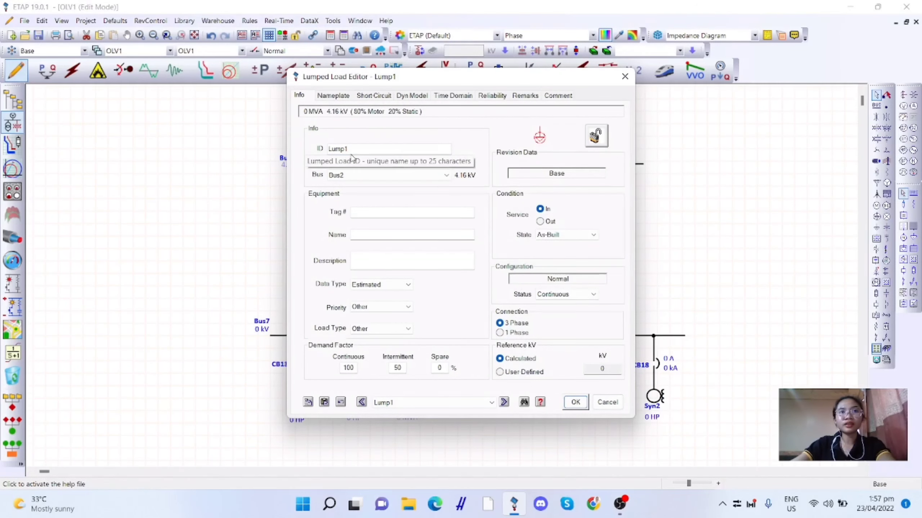
click(333, 95)
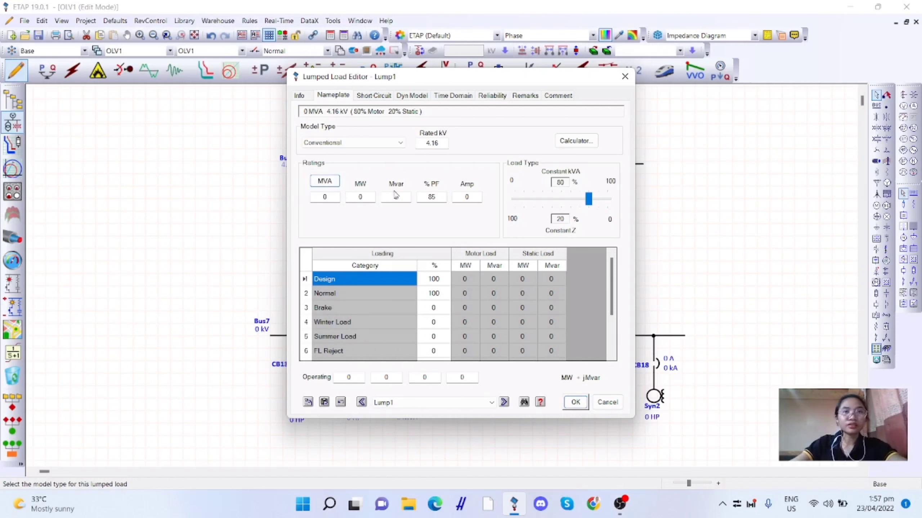
double_click(331, 197)
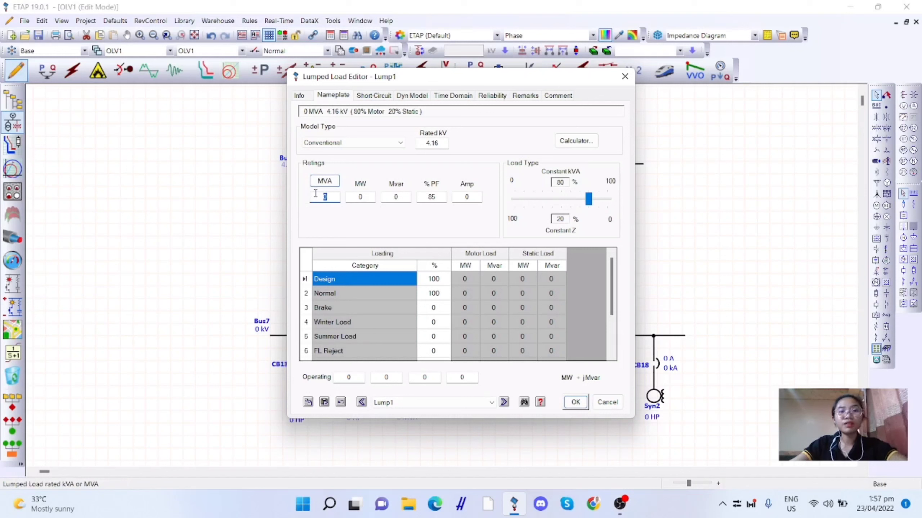
text(5)
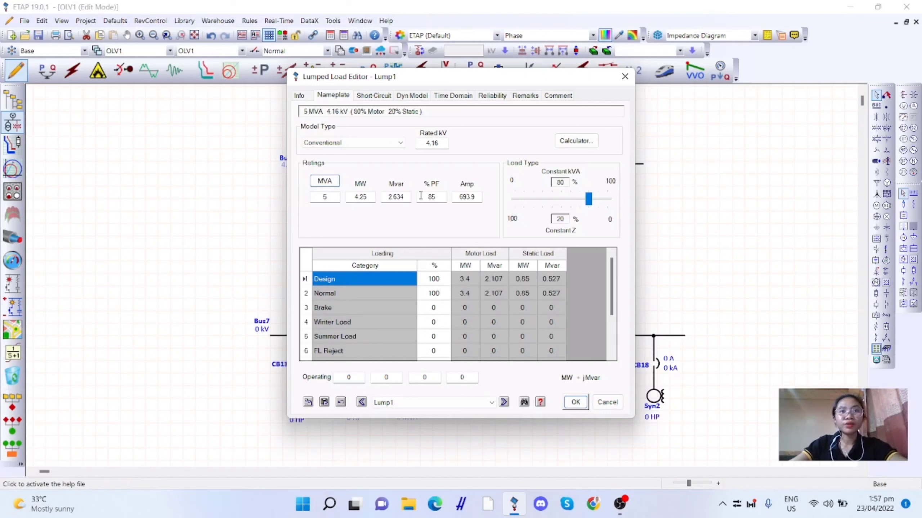
click(440, 198)
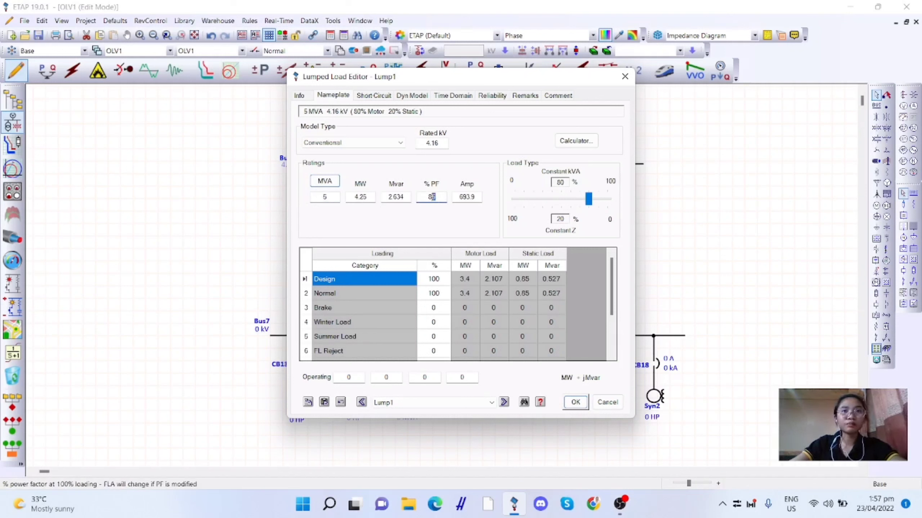
key(Tab)
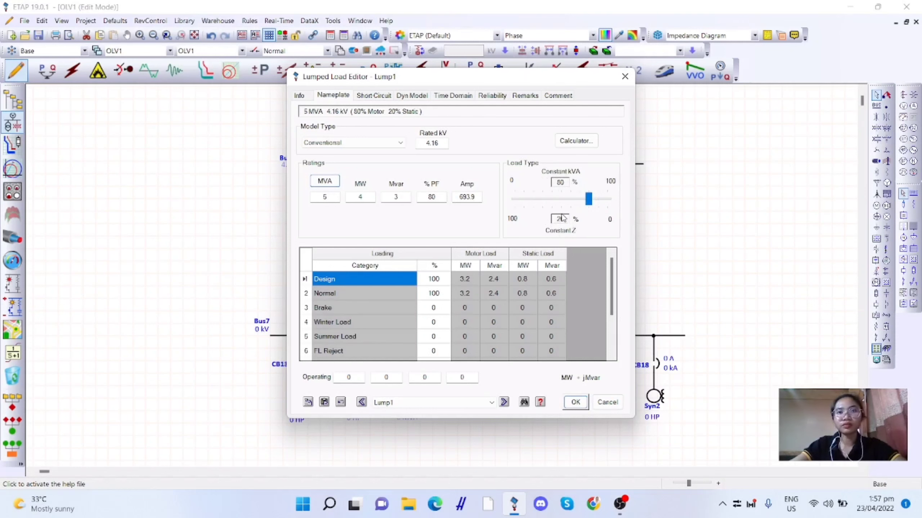
drag(506, 83, 525, 68)
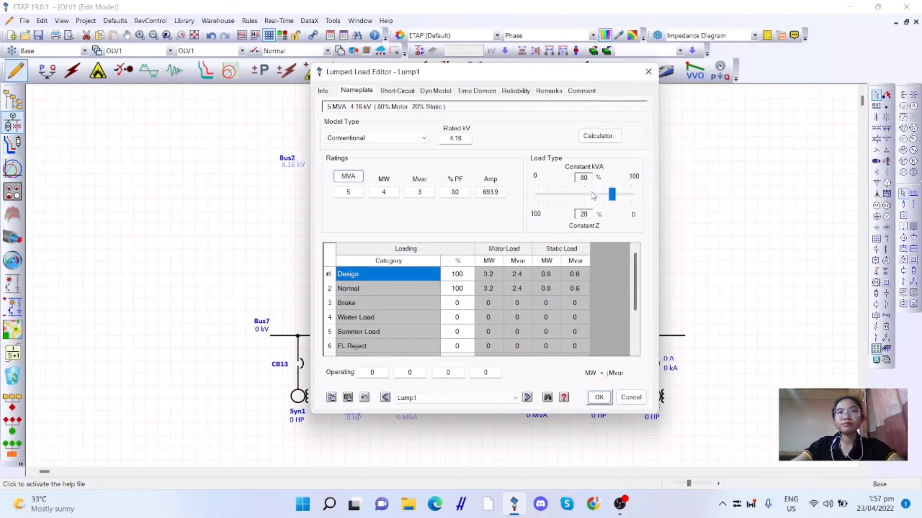
drag(552, 76, 543, 77)
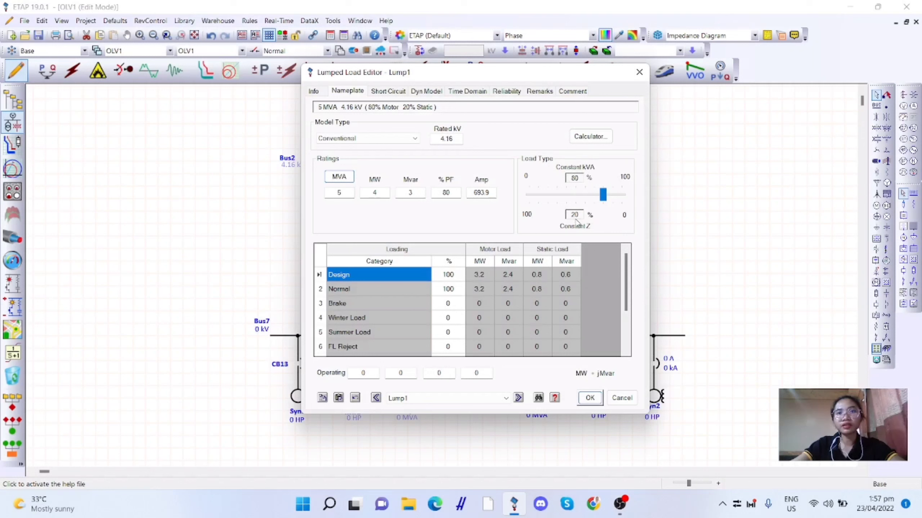
Change Lump1's grounding connection to wye with type Solid and apply the load settings.
click(390, 95)
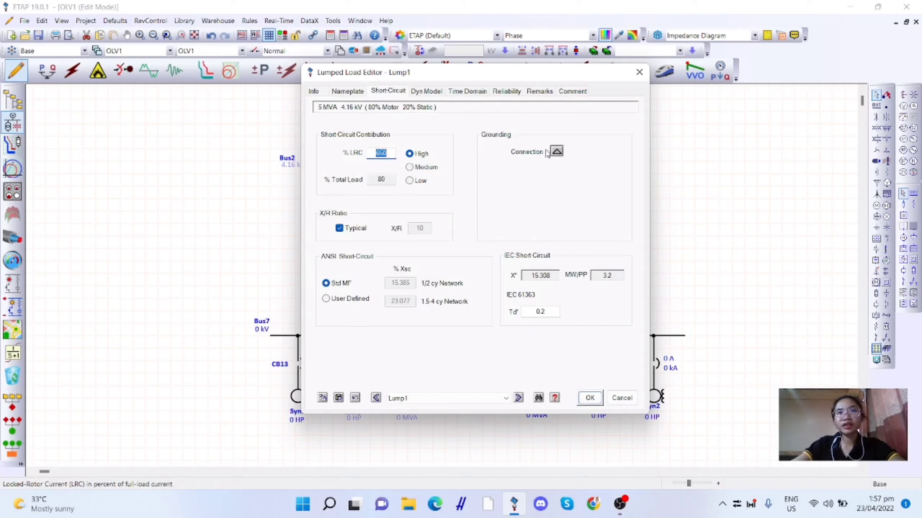
click(556, 152)
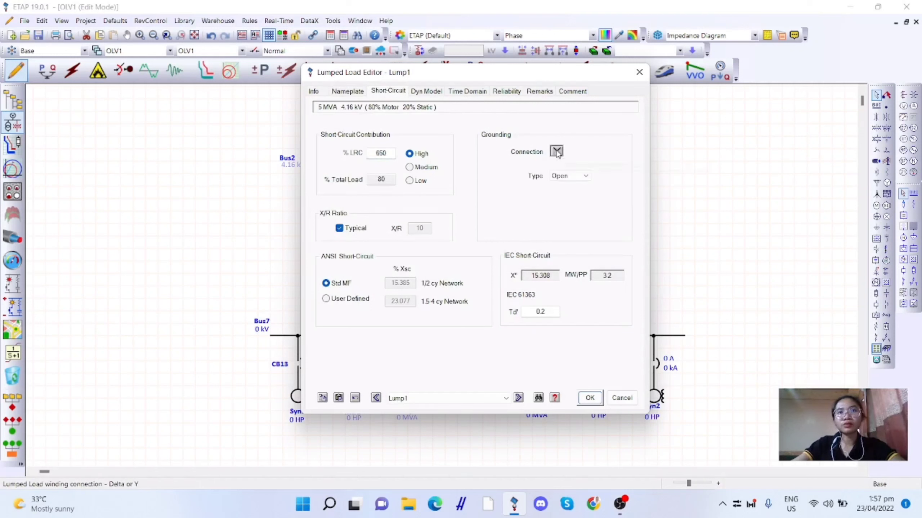
click(569, 177)
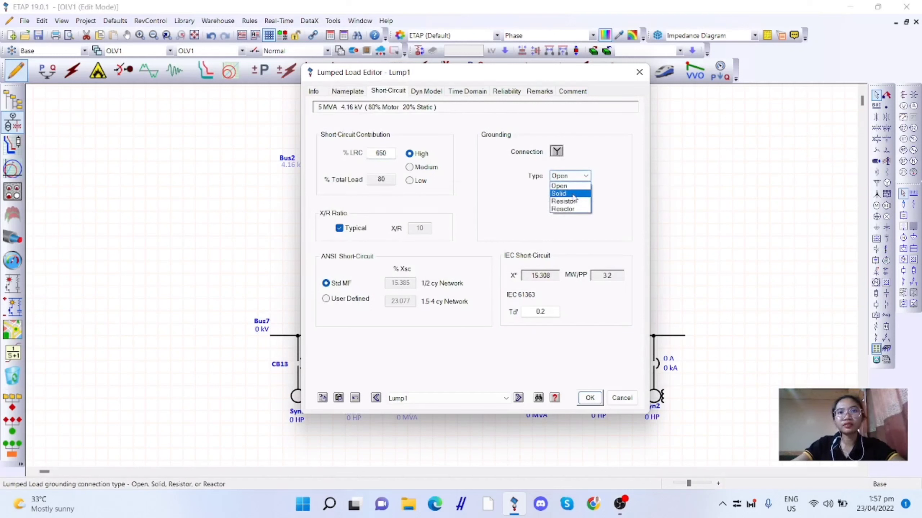
click(574, 194)
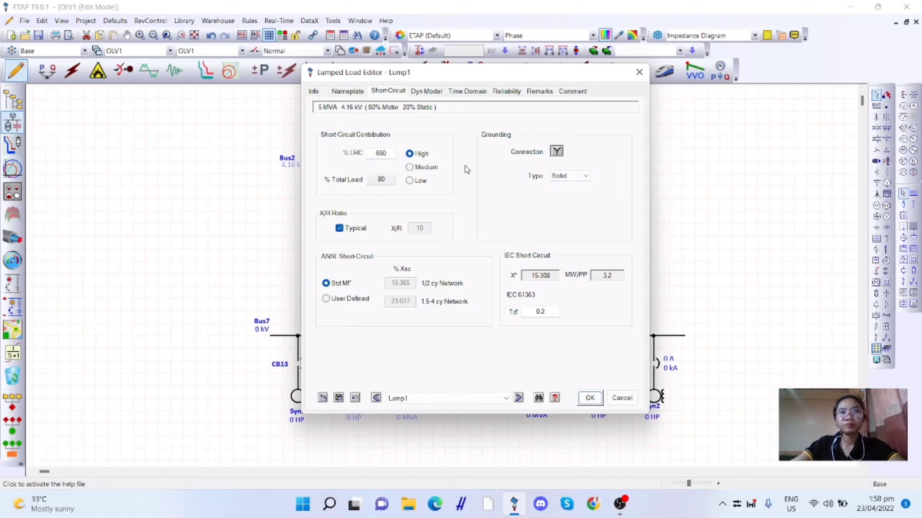
click(590, 398)
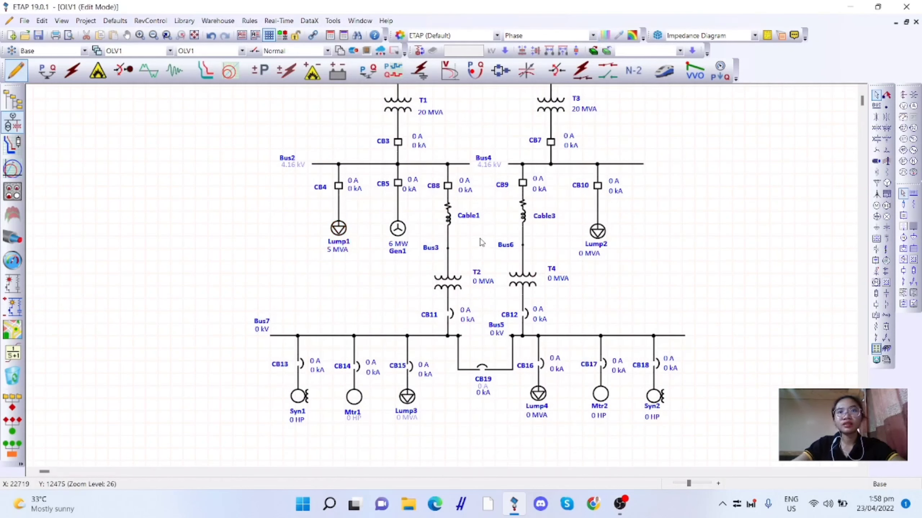
Set the length of Cable1, between Bus2 and Bus3, to 200 ft.
double_click(455, 219)
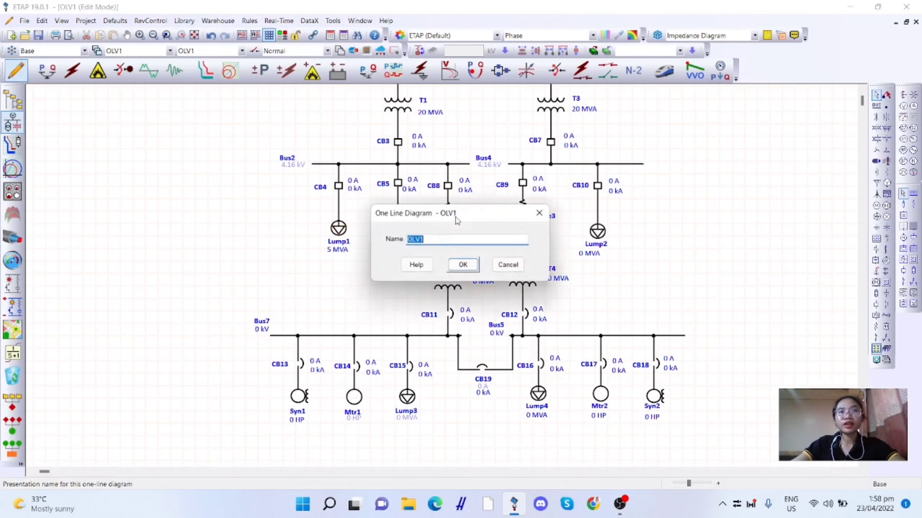
click(463, 265)
double_click(448, 222)
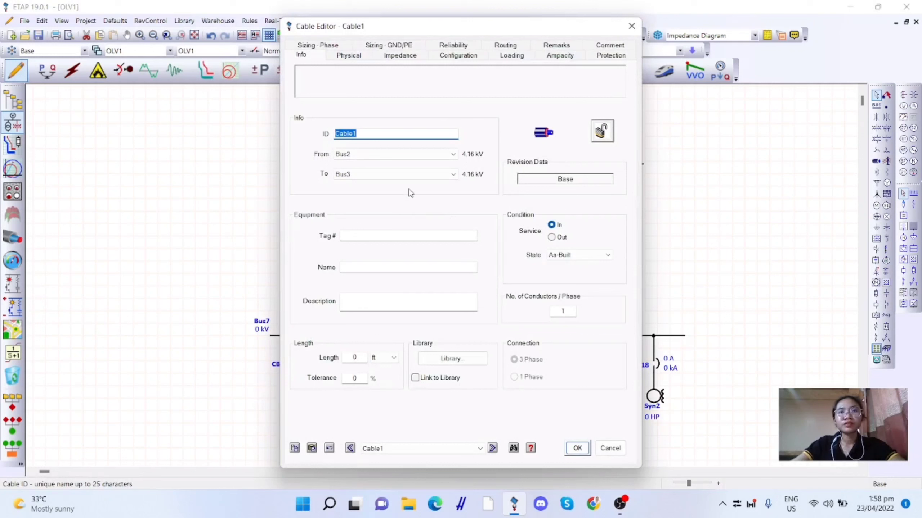
double_click(356, 358)
text(2)
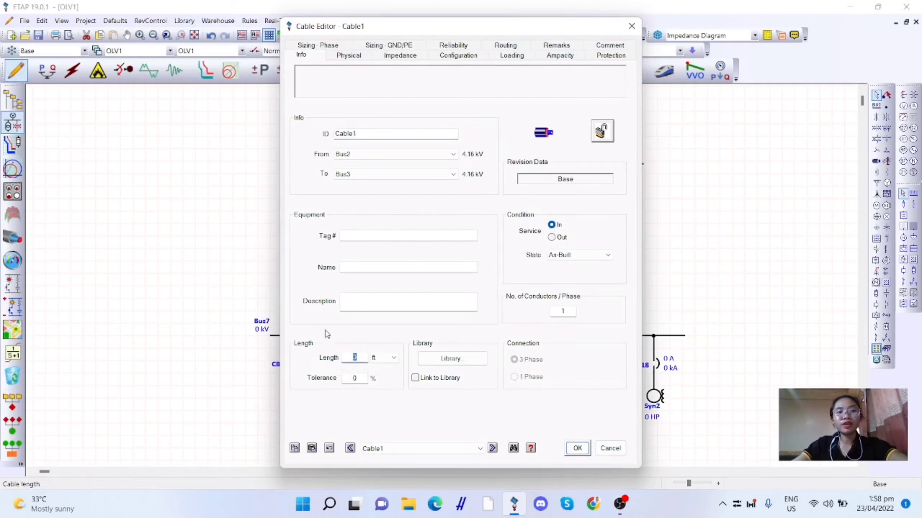
text(00)
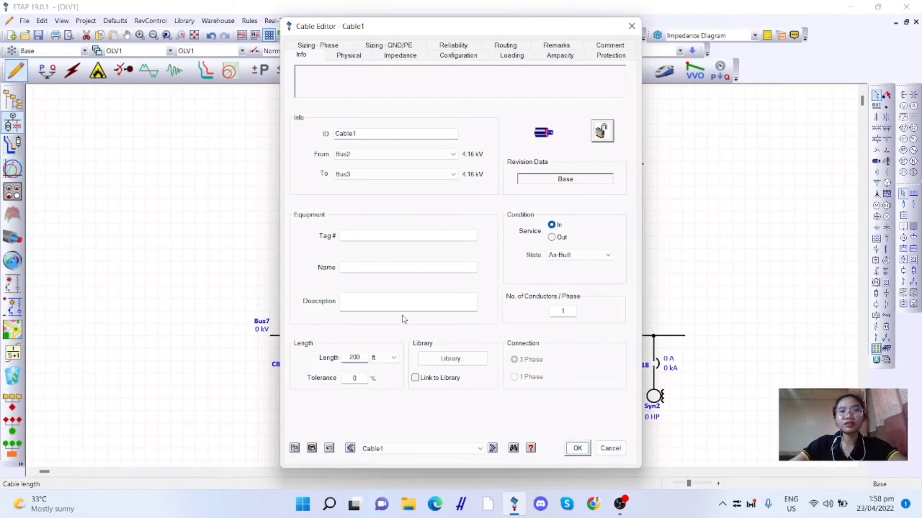
Filter the cable library for Cable1 so that only the source KERITE is listed.
click(449, 359)
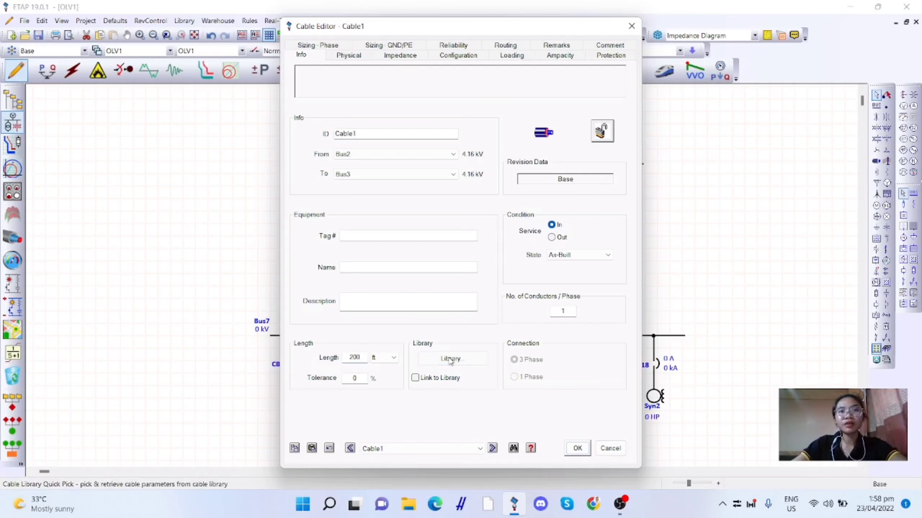
click(489, 145)
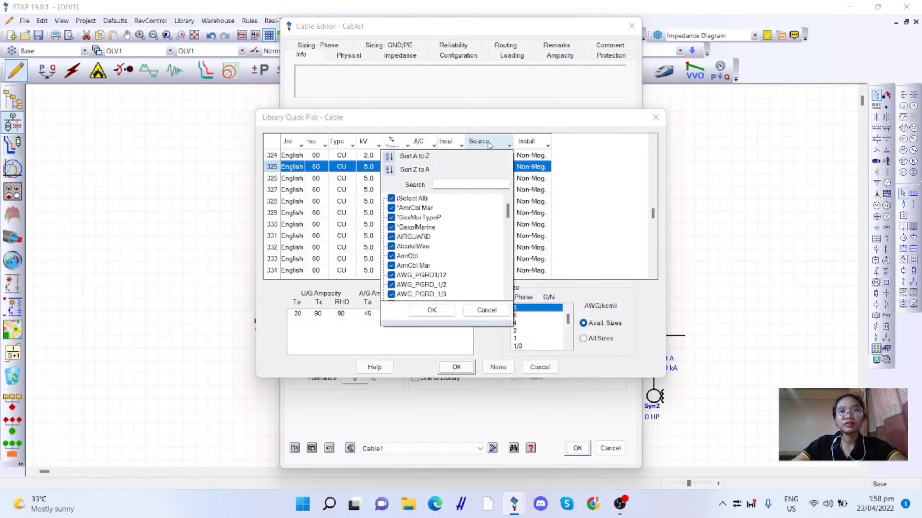
click(489, 144)
scroll(343, 201, down, 5)
scroll(343, 201, up, 20)
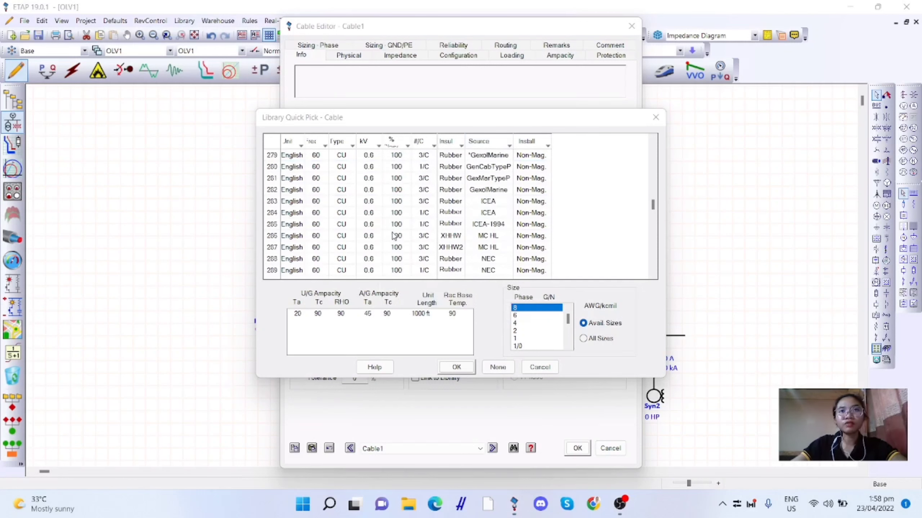
scroll(393, 235, down, 17)
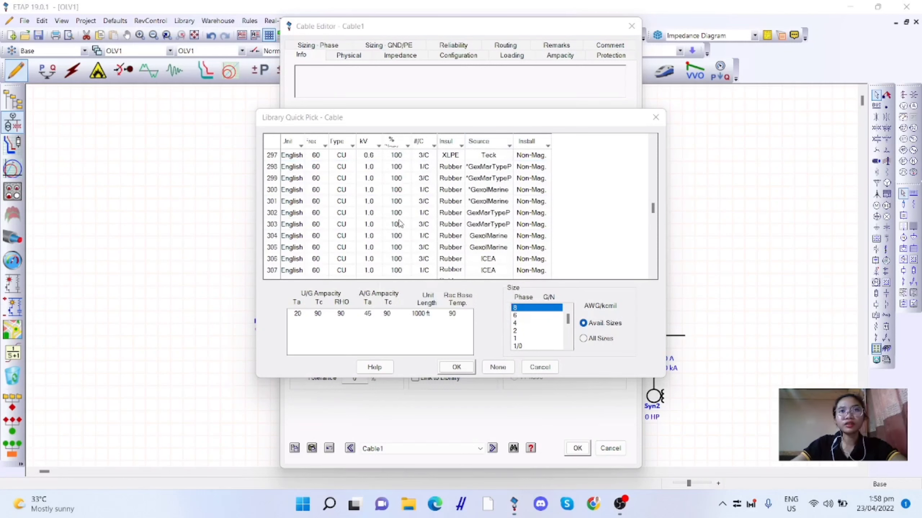
click(489, 144)
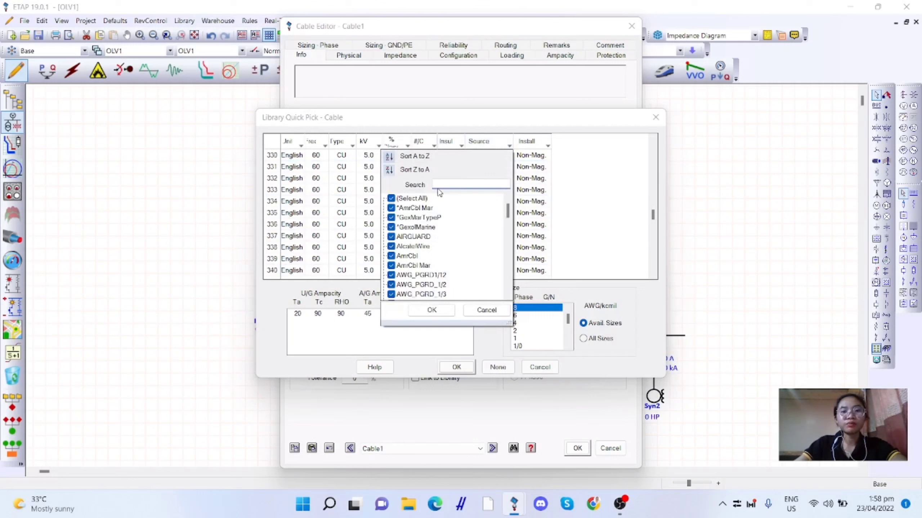
click(408, 199)
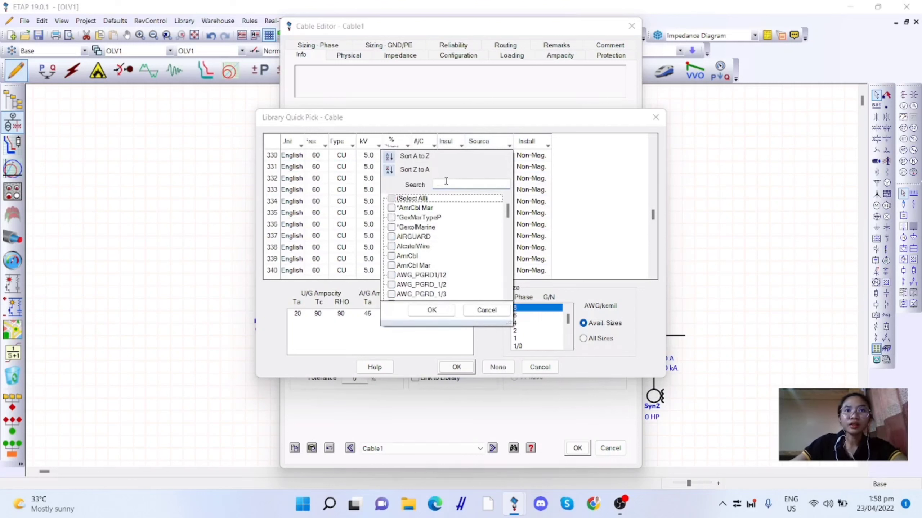
click(446, 181)
text(ke)
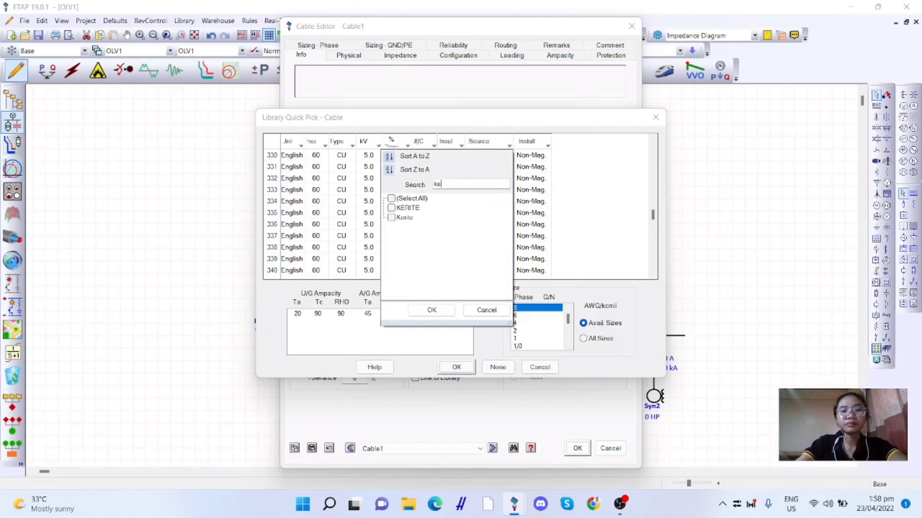
text(ri)
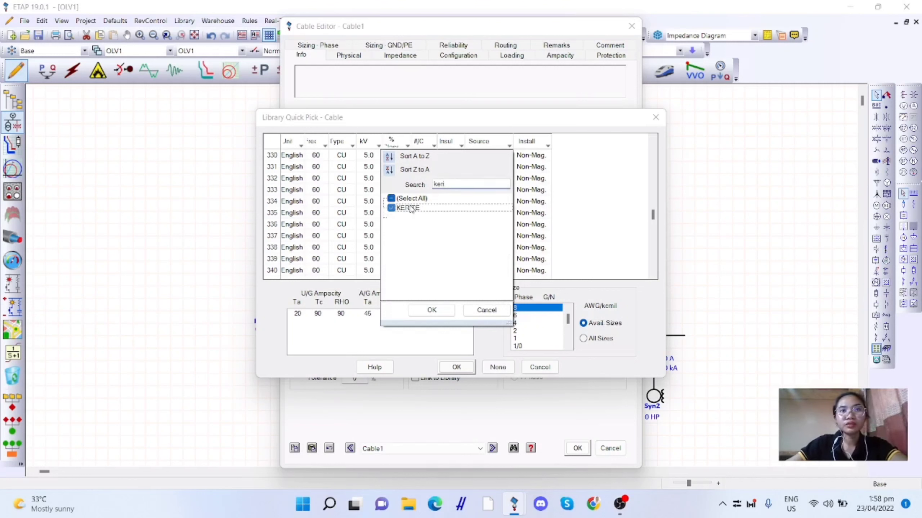
click(432, 310)
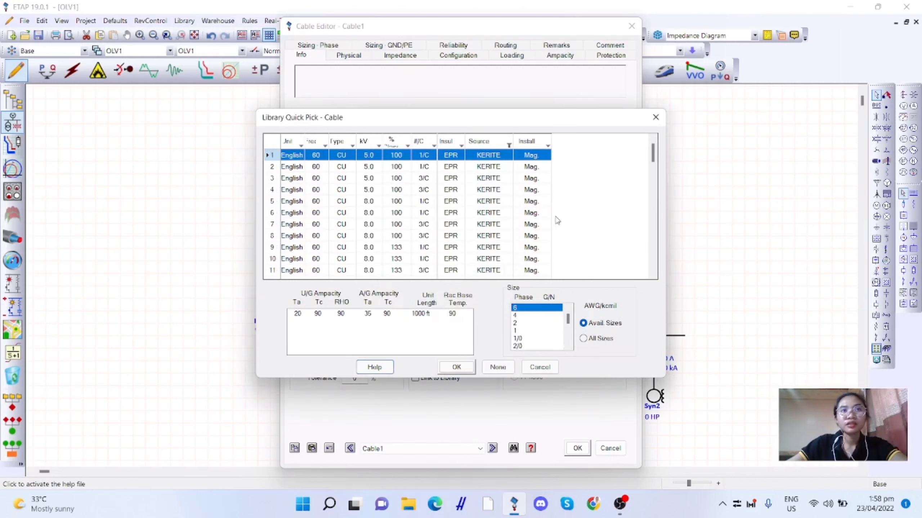
Assign Cable1 the KERITE 5.0 kV, 100 %, 3/C copper EPR cable in size 4/0 and apply the cable settings.
scroll(500, 165, down, 3)
scroll(497, 182, up, 3)
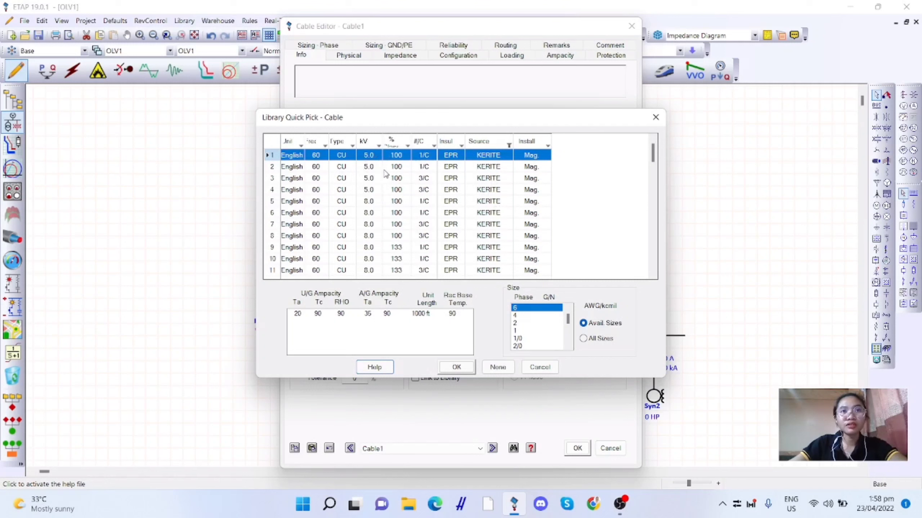
click(422, 179)
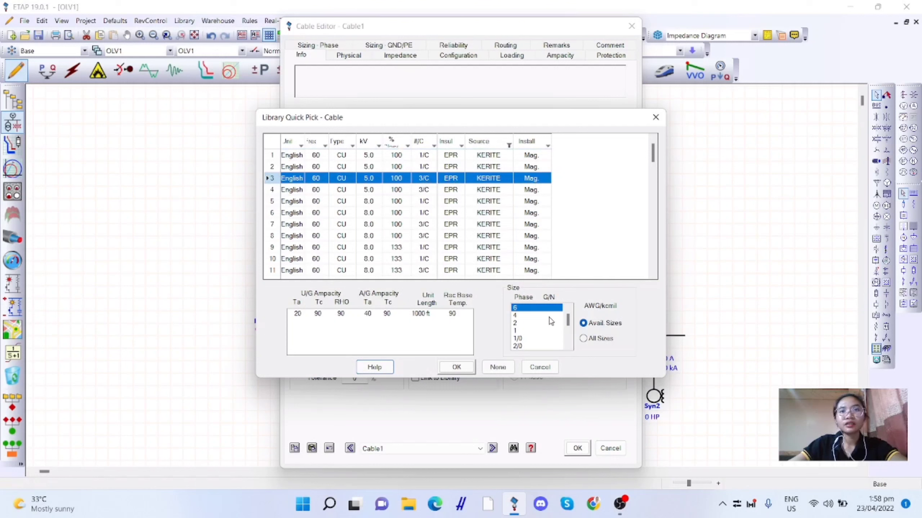
scroll(550, 321, down, 2)
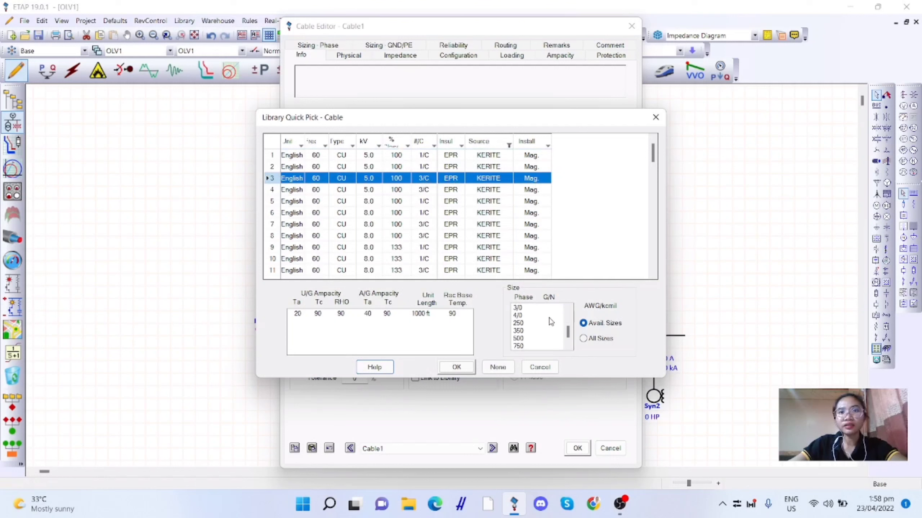
click(521, 315)
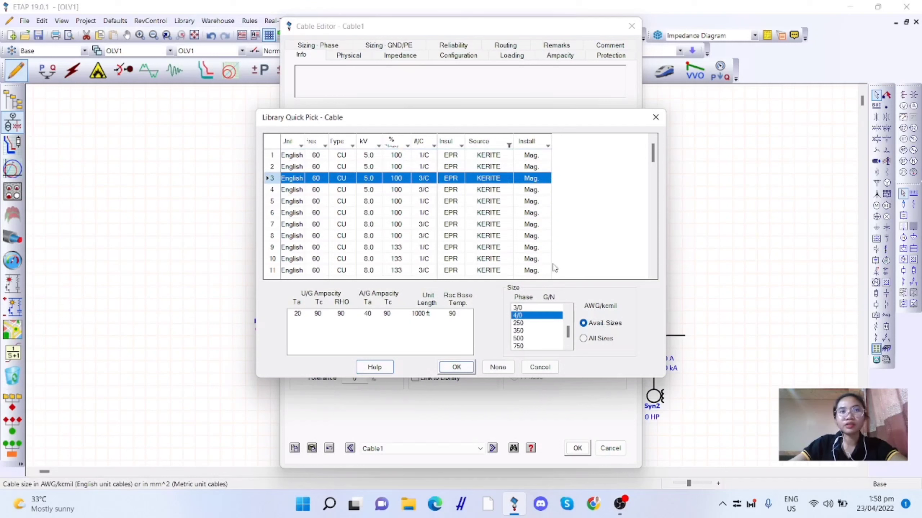
click(456, 367)
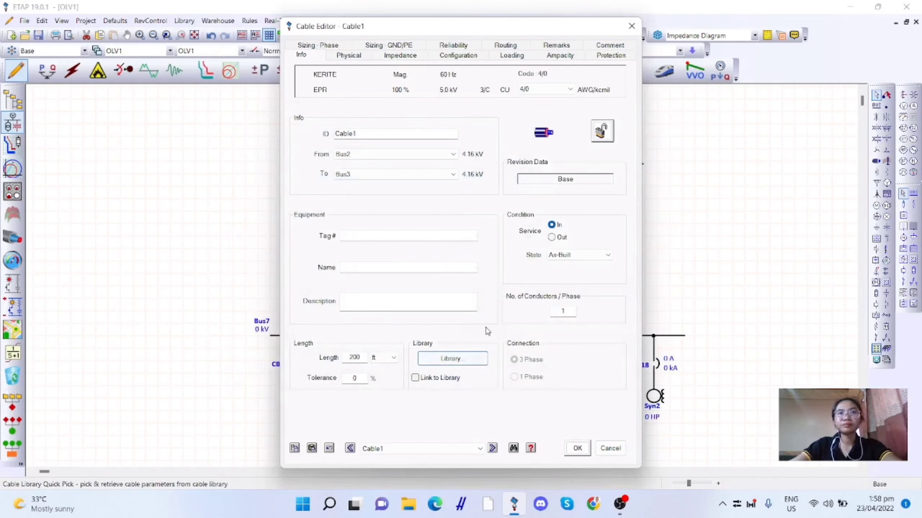
click(581, 451)
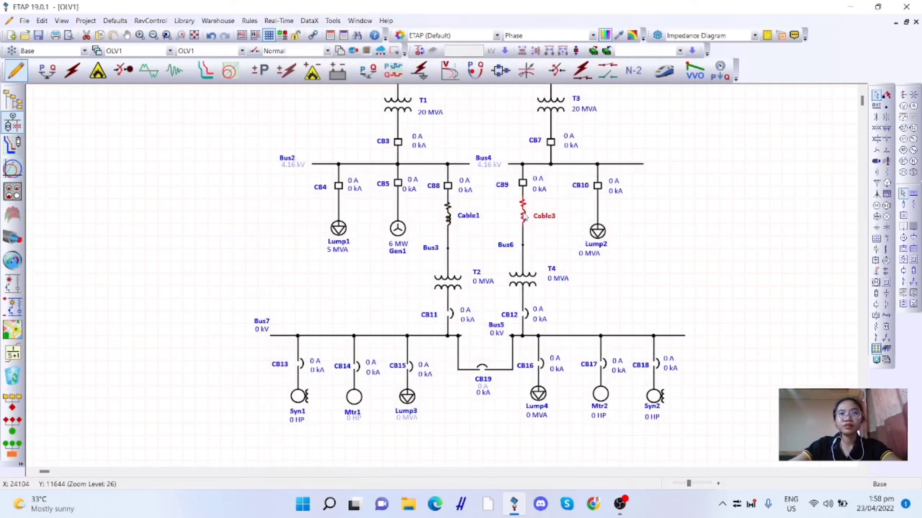
Set the length of Cable3, between Bus4 and Bus6, to 200 ft and change its ID to Cable2.
double_click(523, 214)
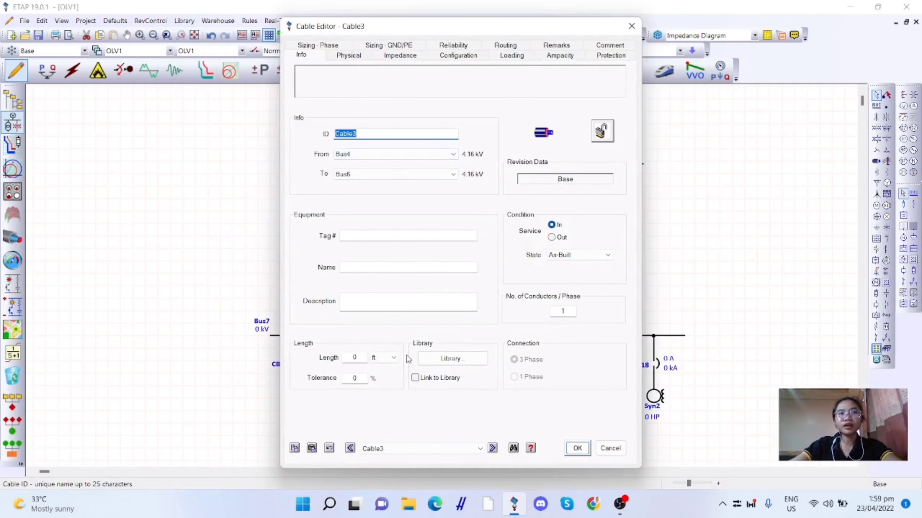
click(356, 358)
text(2)
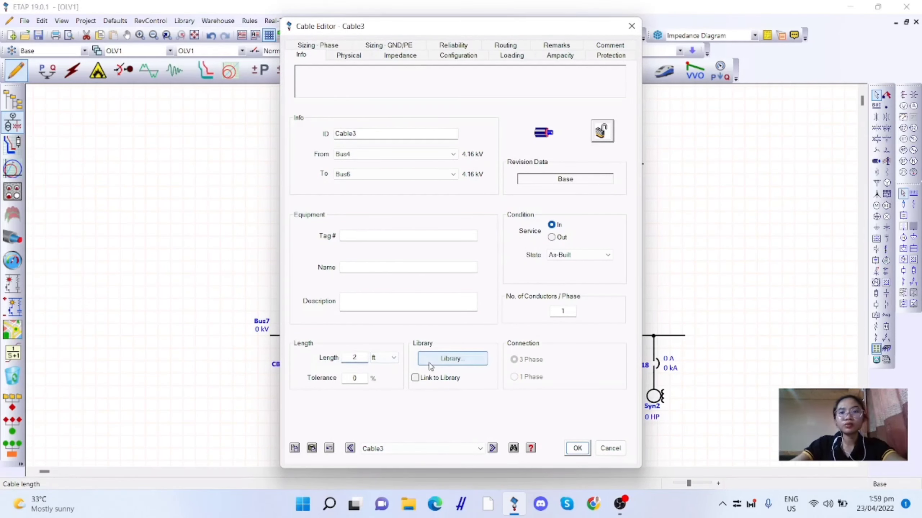
text(00)
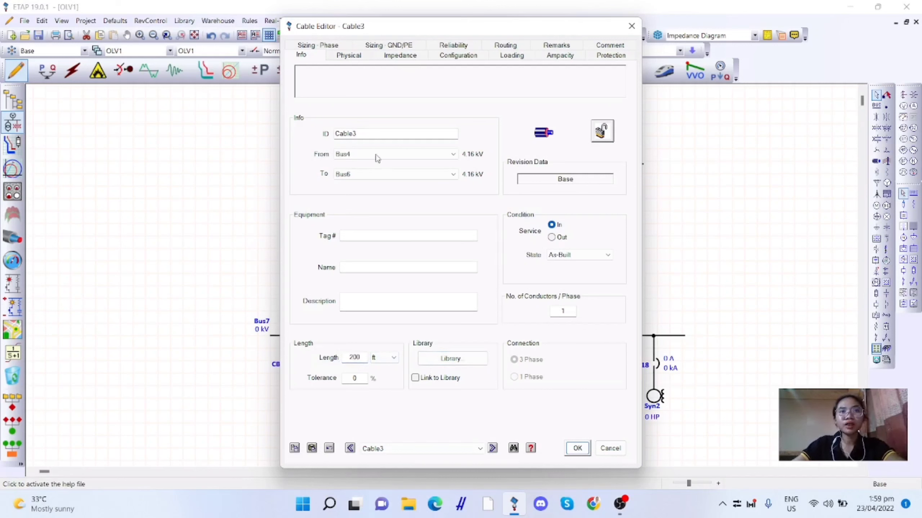
click(379, 133)
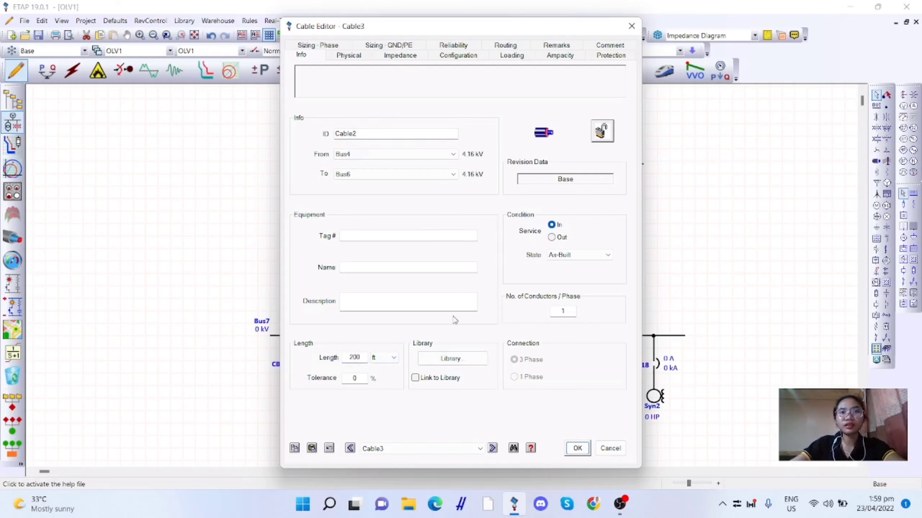
Filter the cable library for the Bus4–Bus6 cable so that only the source KERITE is listed.
click(452, 360)
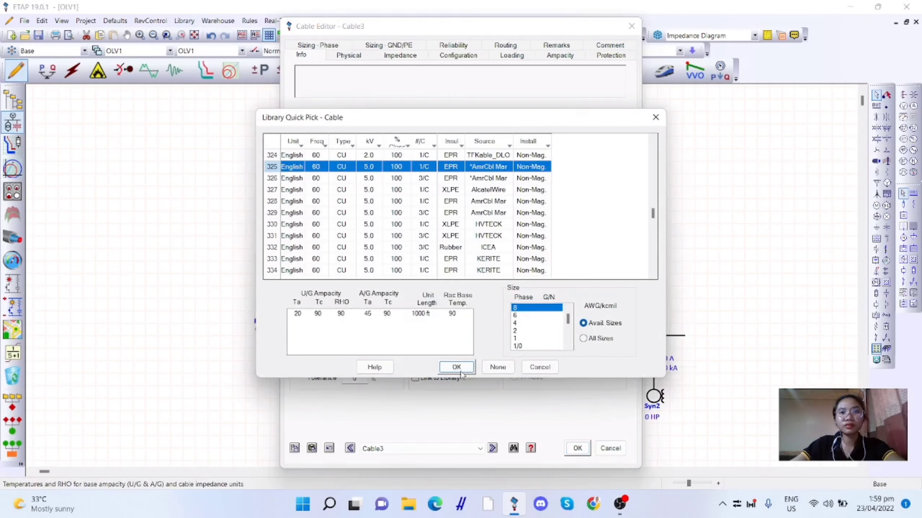
click(509, 145)
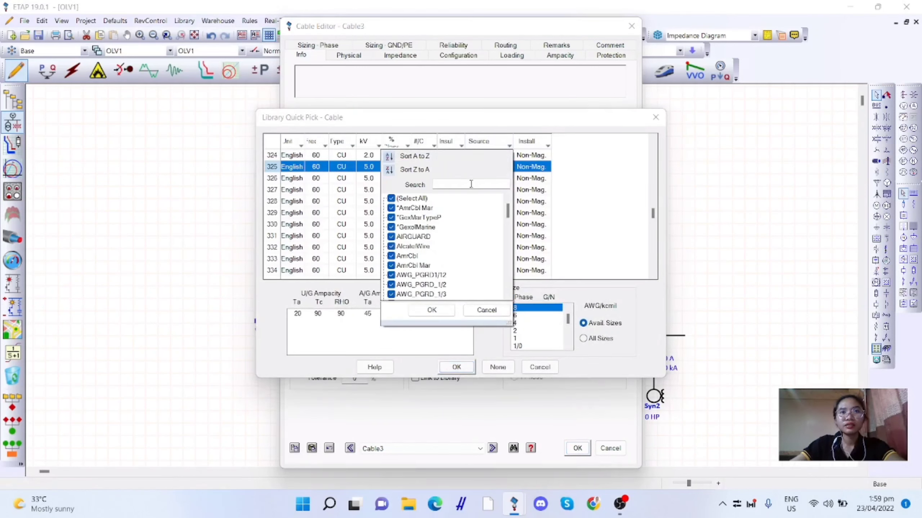
click(421, 203)
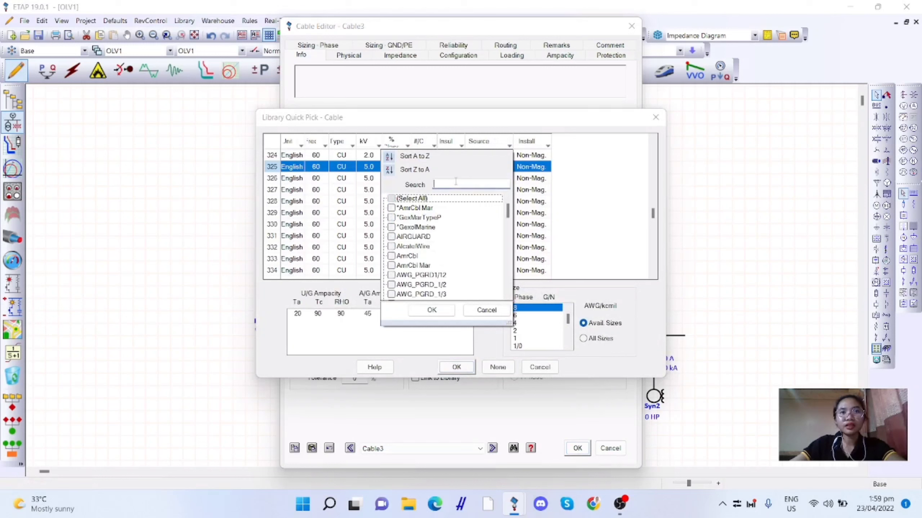
text(kerite)
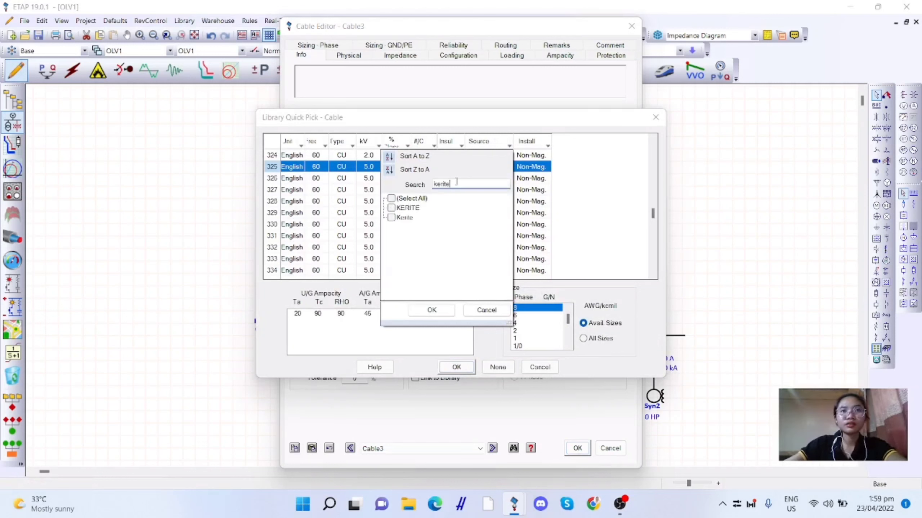
click(408, 209)
click(417, 307)
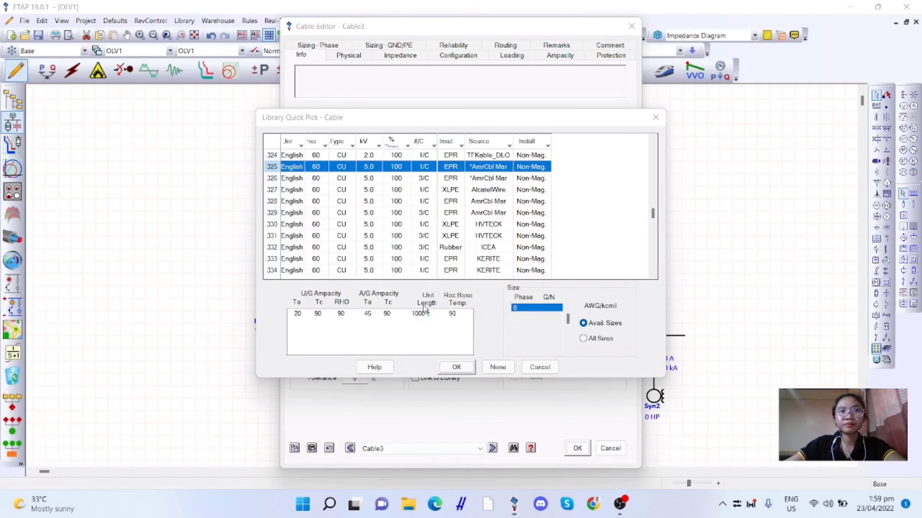
Assign the Bus4–Bus6 cable the KERITE 5.0 kV, 100 %, 3/C copper EPR cable in size 4/0 and apply the cable settings.
click(295, 178)
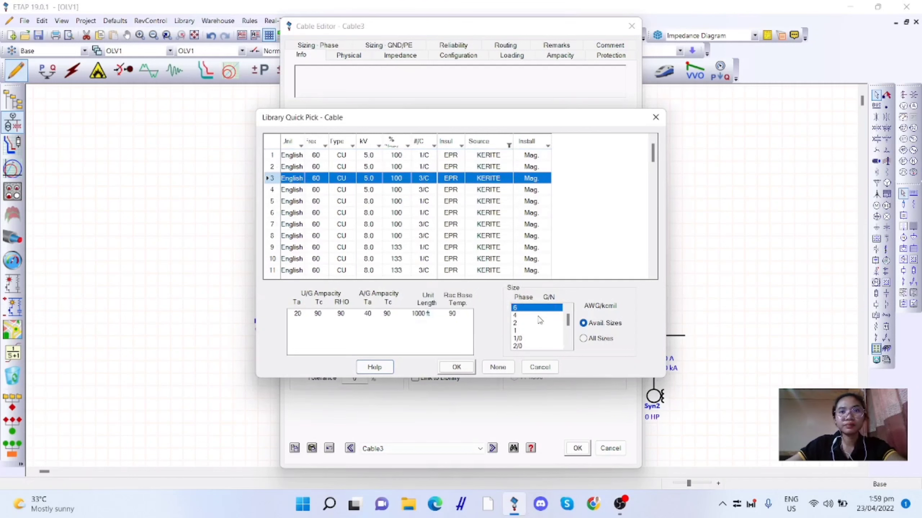
scroll(525, 321, down, 3)
click(522, 308)
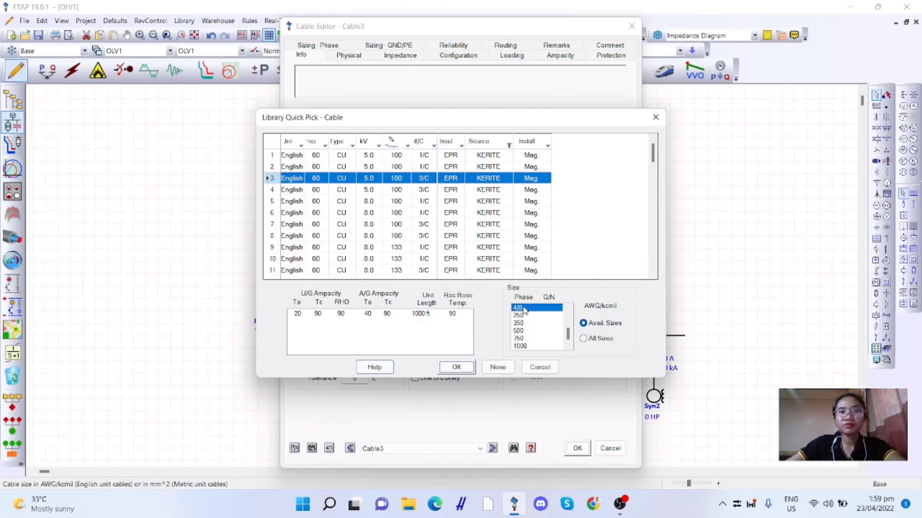
click(456, 366)
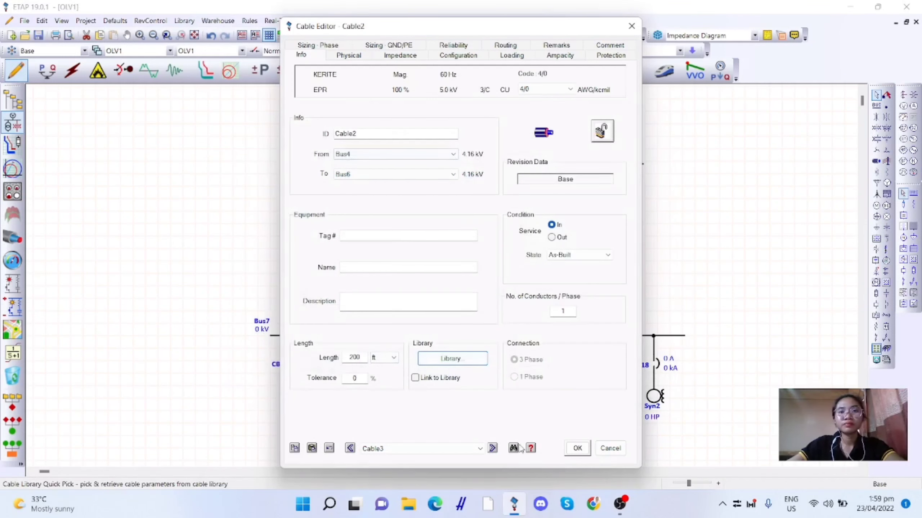
click(576, 446)
click(708, 257)
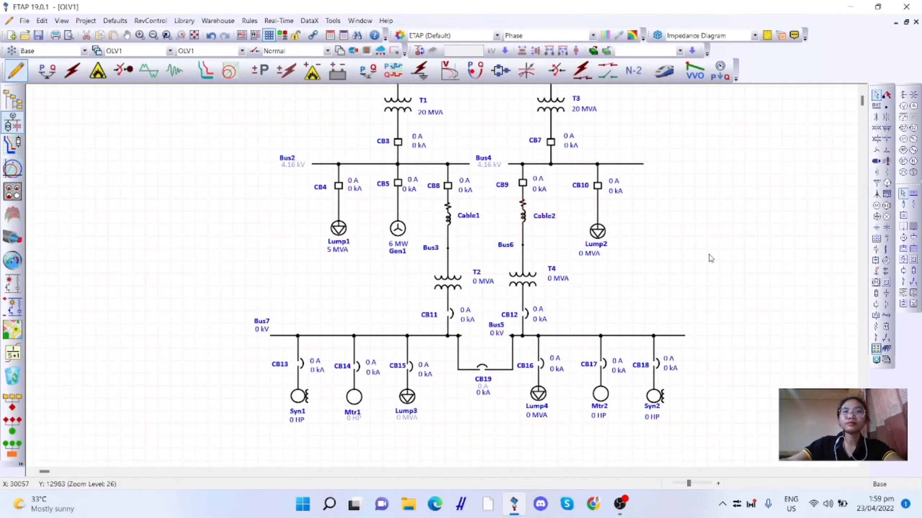
Set the ratings of lumped load Lump2 on Bus4 to 5 MVA with an 80 % power factor.
scroll(705, 258, down, 2)
double_click(598, 174)
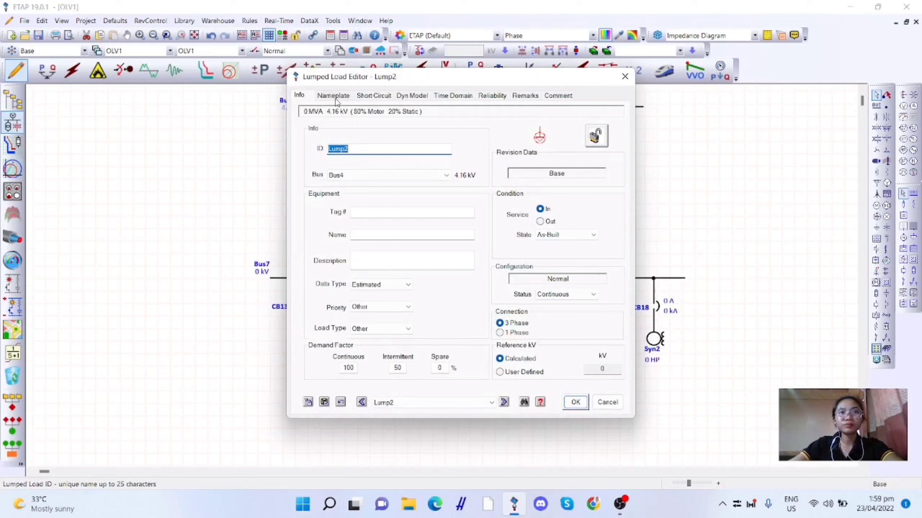
click(333, 96)
click(324, 197)
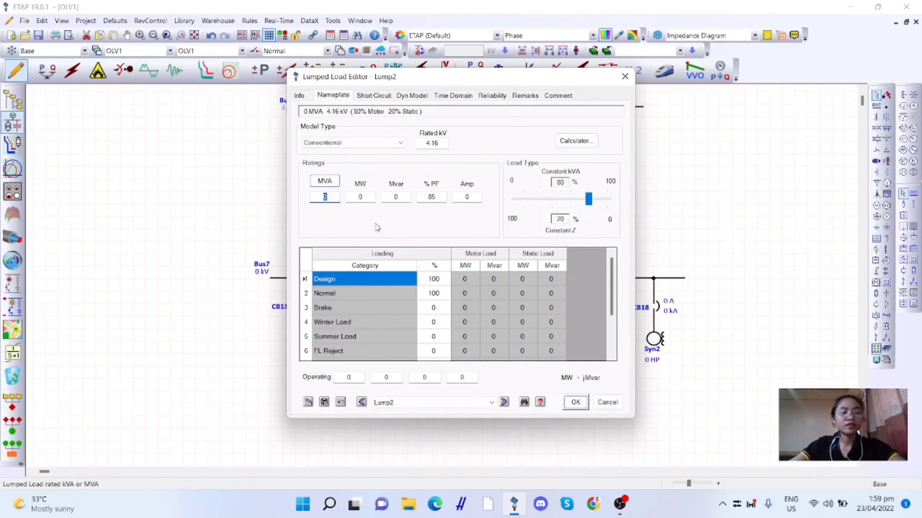
text(5)
key(Tab)
click(440, 197)
double_click(441, 197)
text(8)
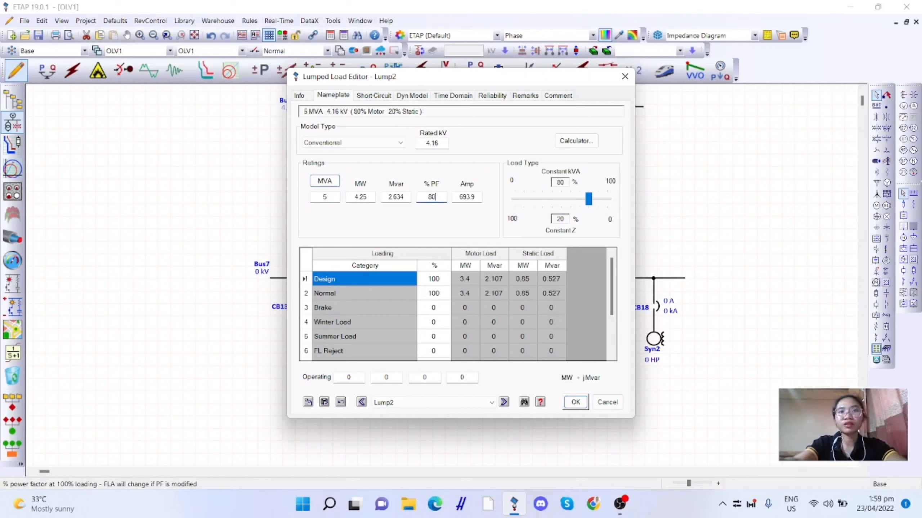
click(435, 217)
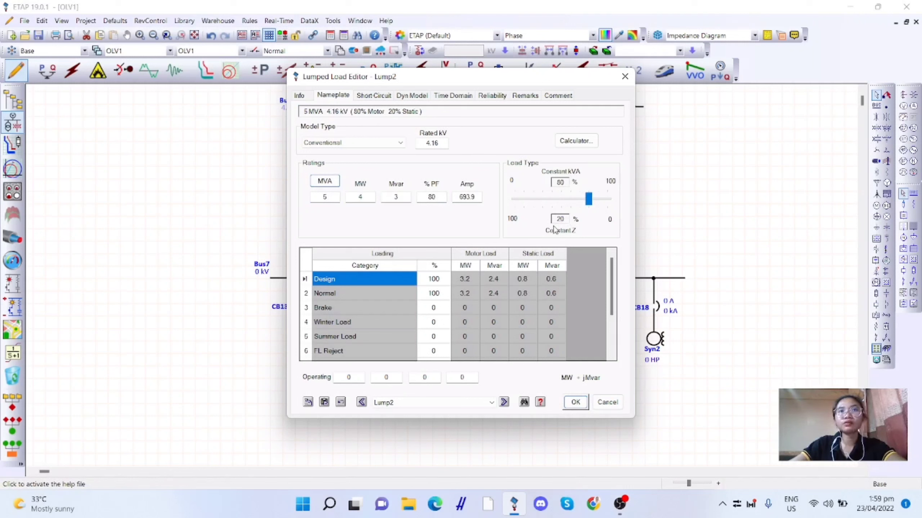
Change Lump2's grounding connection to wye with type Solid and apply the load settings.
click(383, 95)
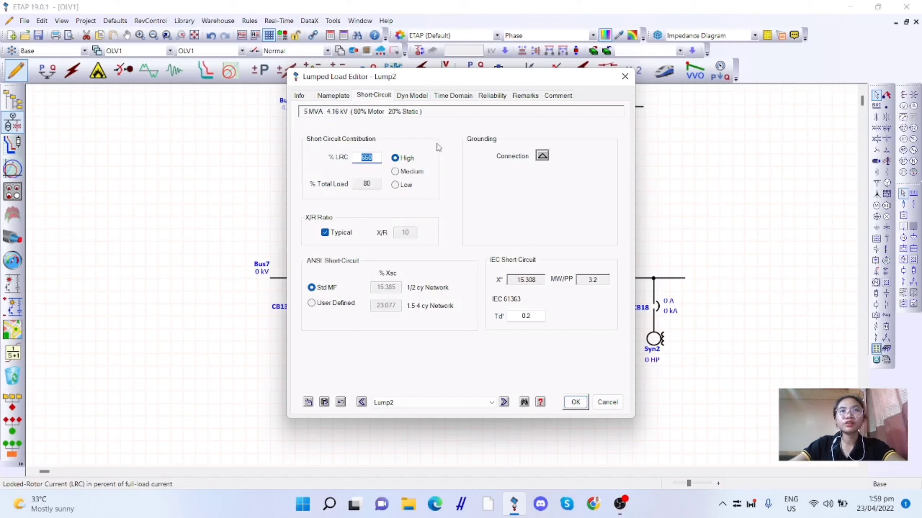
click(542, 157)
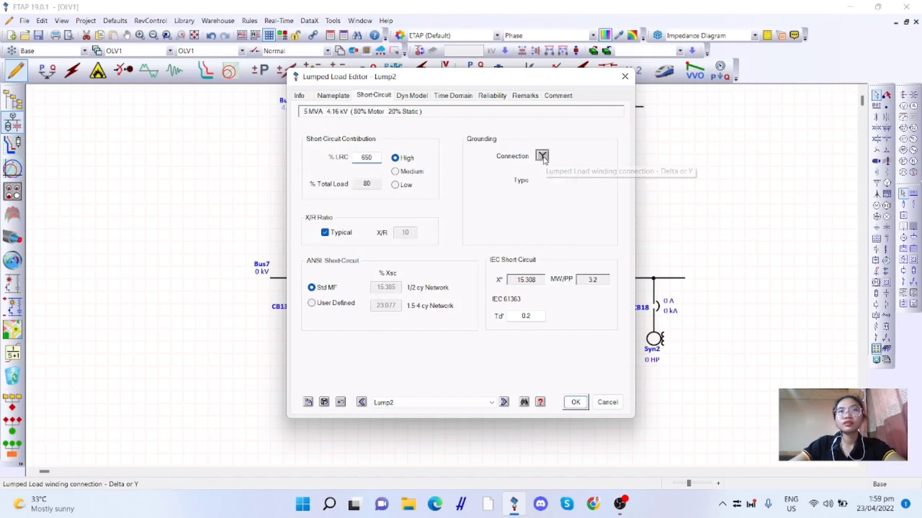
click(556, 180)
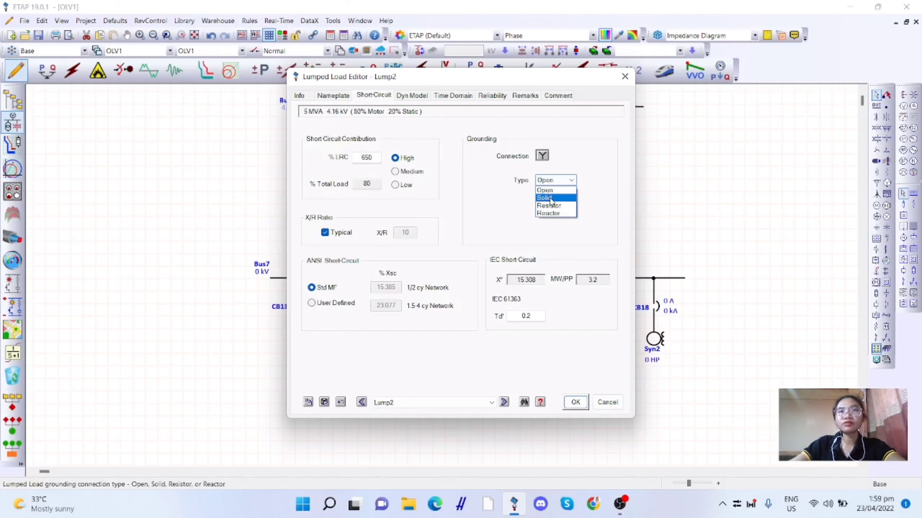
click(550, 199)
click(575, 402)
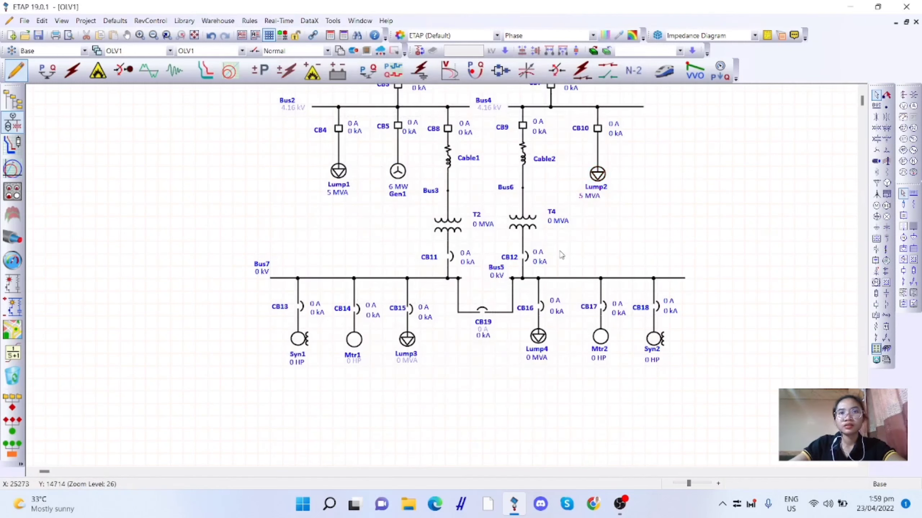
Set transformer T2's secondary voltage to 0.48 kV and its rated power to 3 MVA.
scroll(561, 255, down, 3)
scroll(508, 232, up, 1)
scroll(618, 203, up, 2)
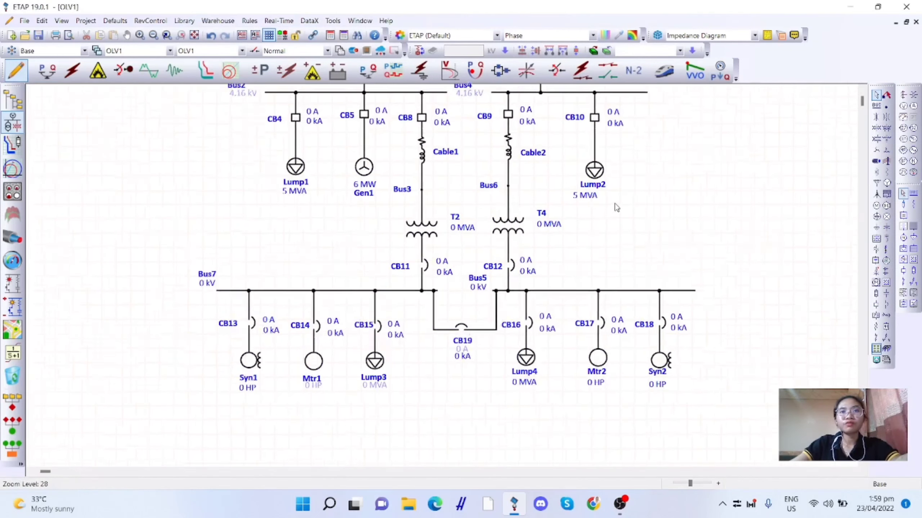
scroll(618, 206, up, 1)
double_click(422, 229)
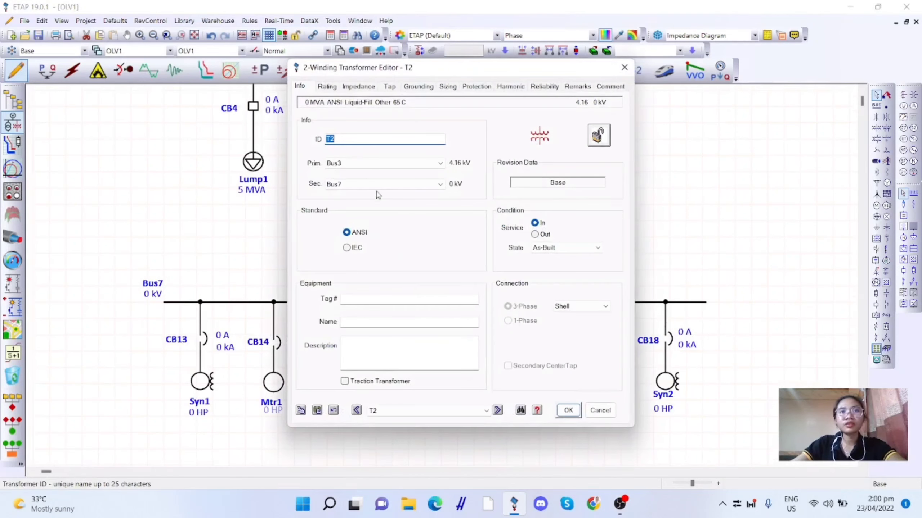
click(327, 86)
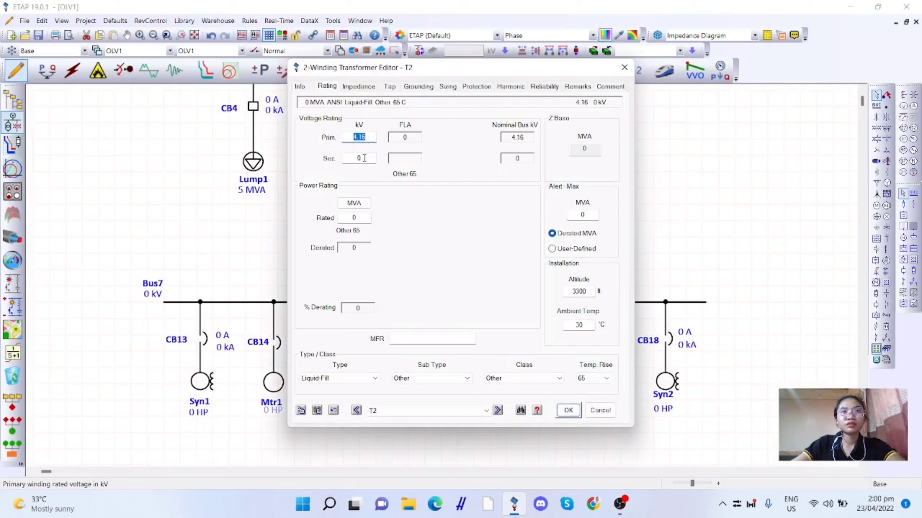
click(364, 158)
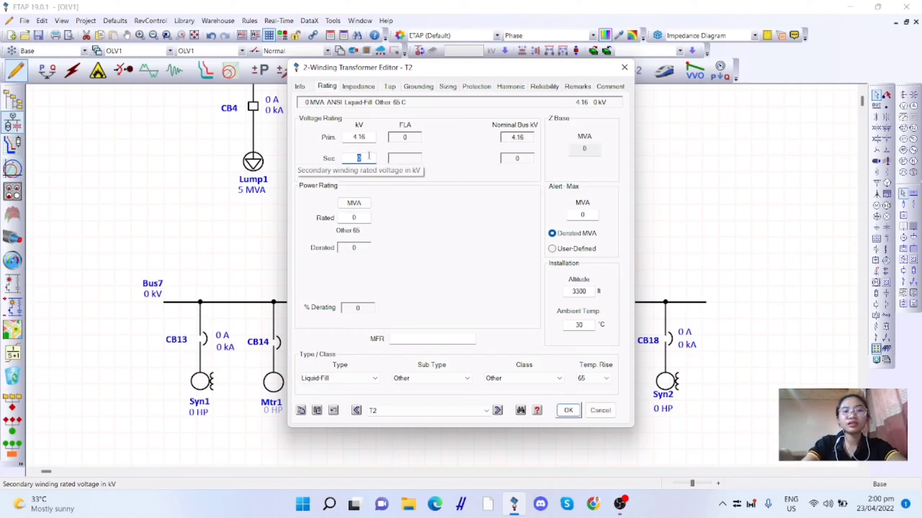
text(0.48)
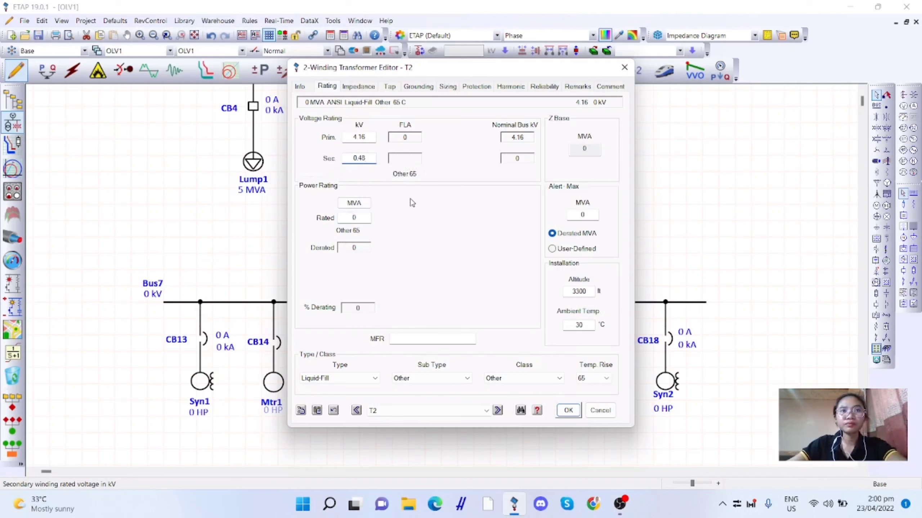
click(366, 218)
text(3)
key(Tab)
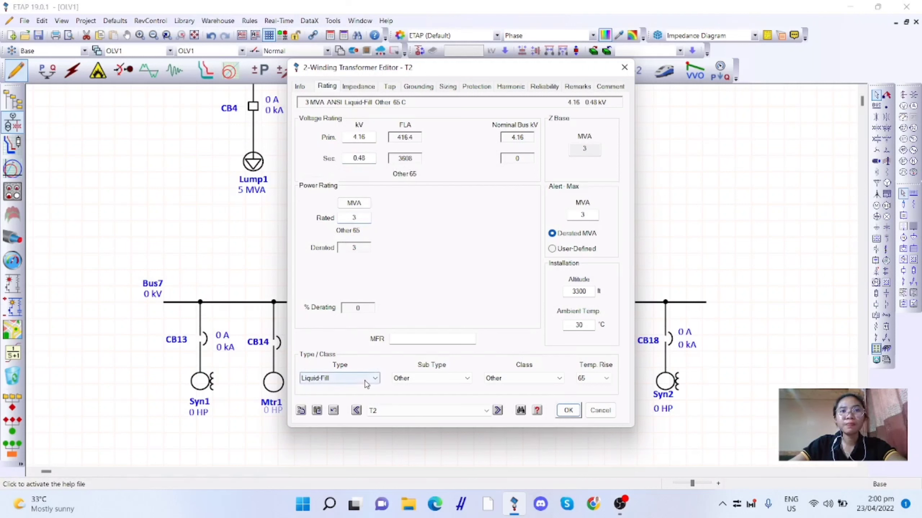
Set T2's transformer sub type to Mineral Oil and its class to OA/FA.
click(407, 380)
click(417, 387)
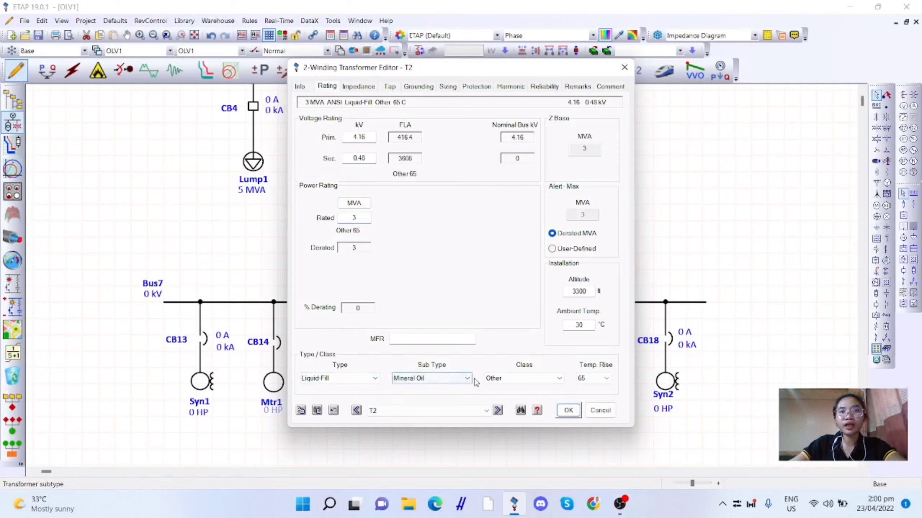
click(505, 380)
click(504, 402)
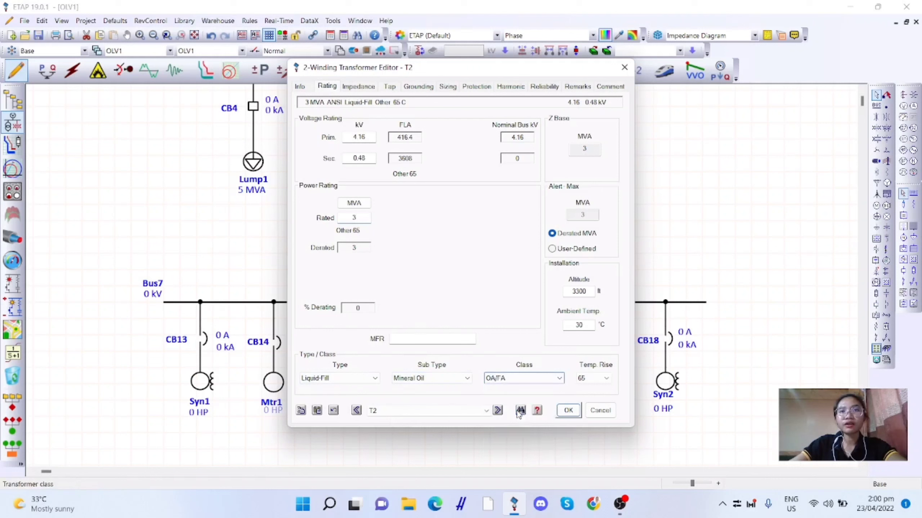
Fill in T2's impedance with the typical Z and X/R values, check its grounding, and apply the transformer settings.
click(358, 86)
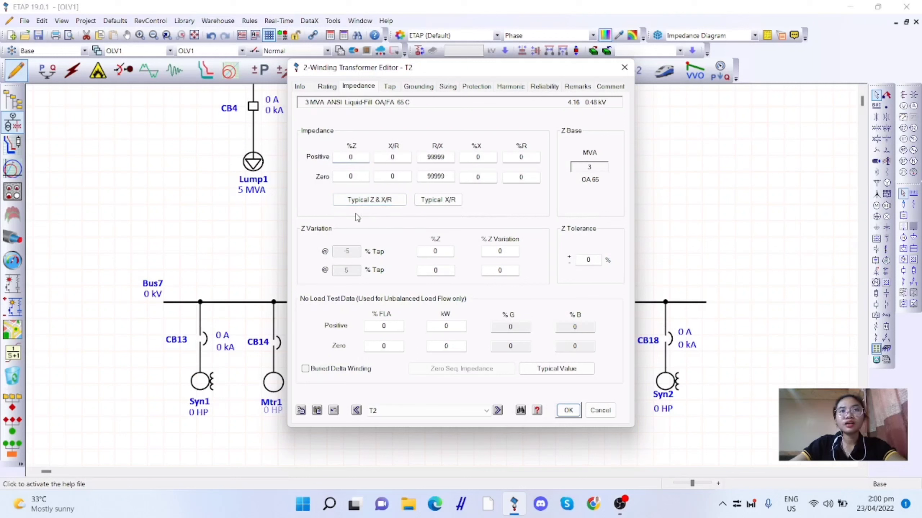
click(373, 205)
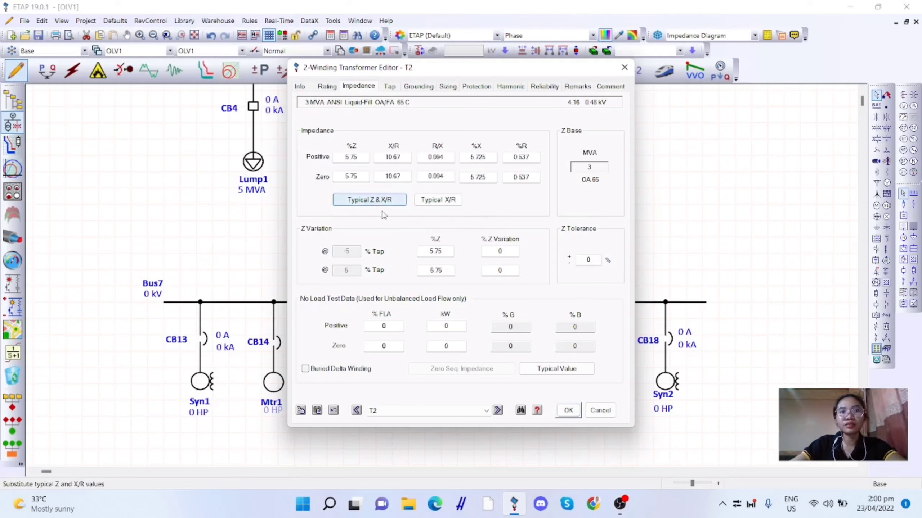
click(418, 89)
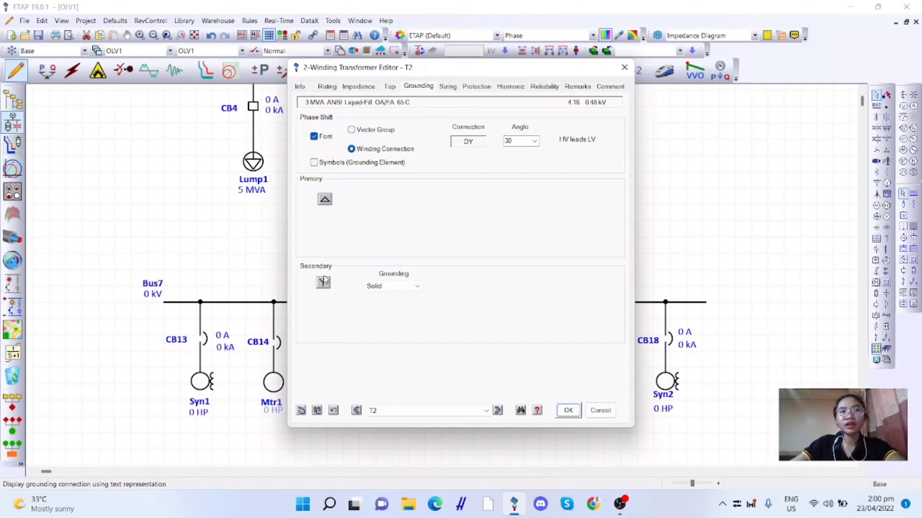
click(568, 411)
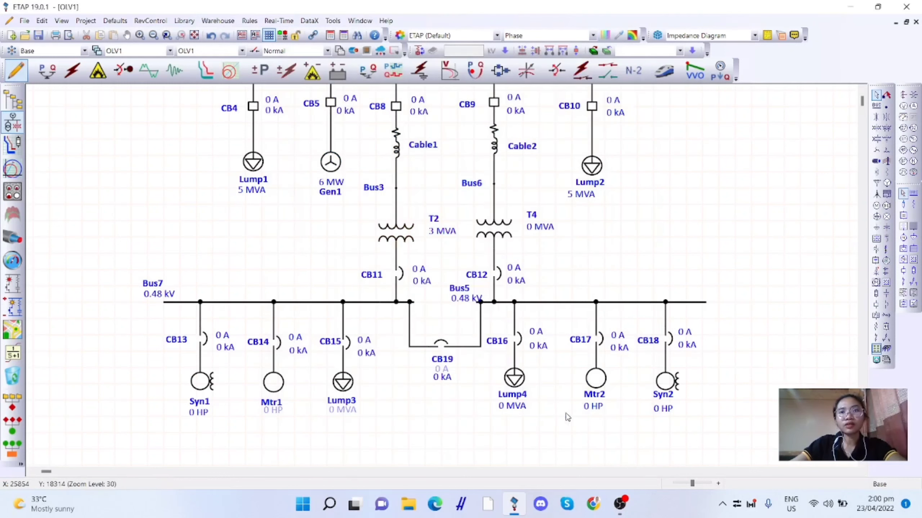
Set transformer T4's rated power to 3 MVA.
double_click(493, 233)
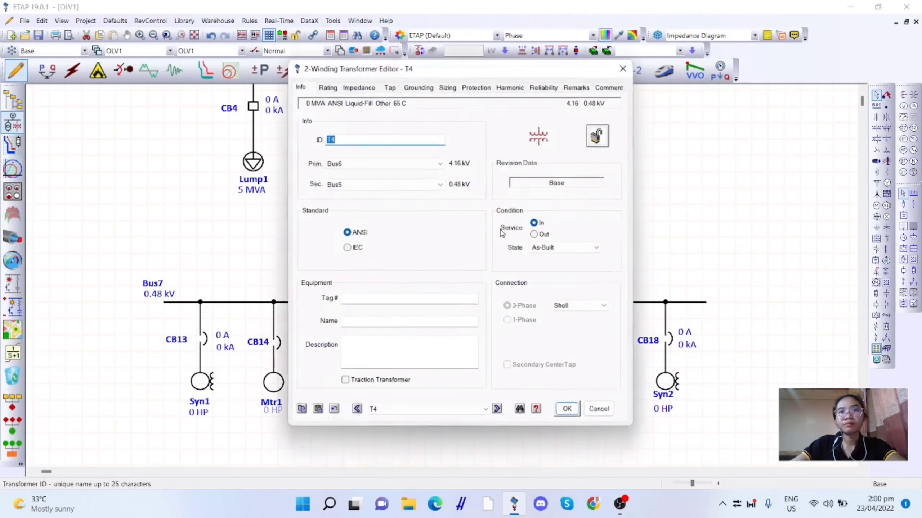
click(327, 87)
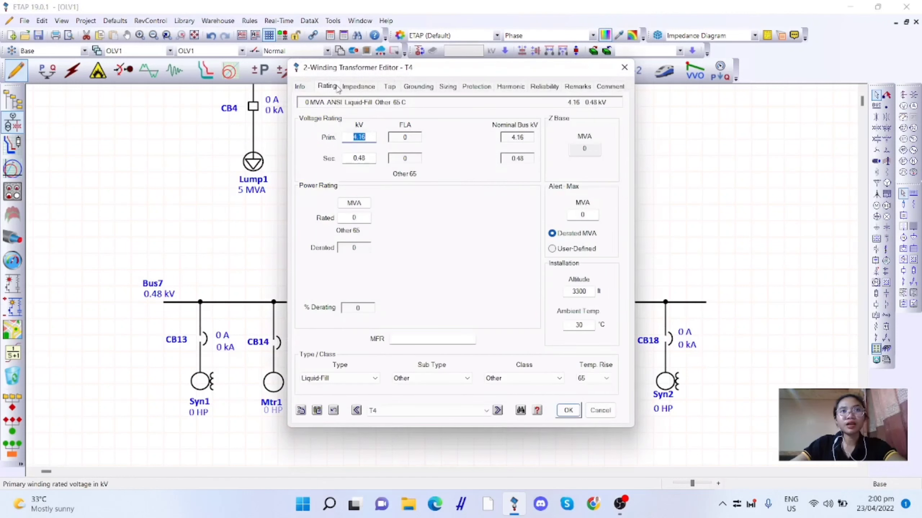
click(364, 219)
text(3)
click(441, 302)
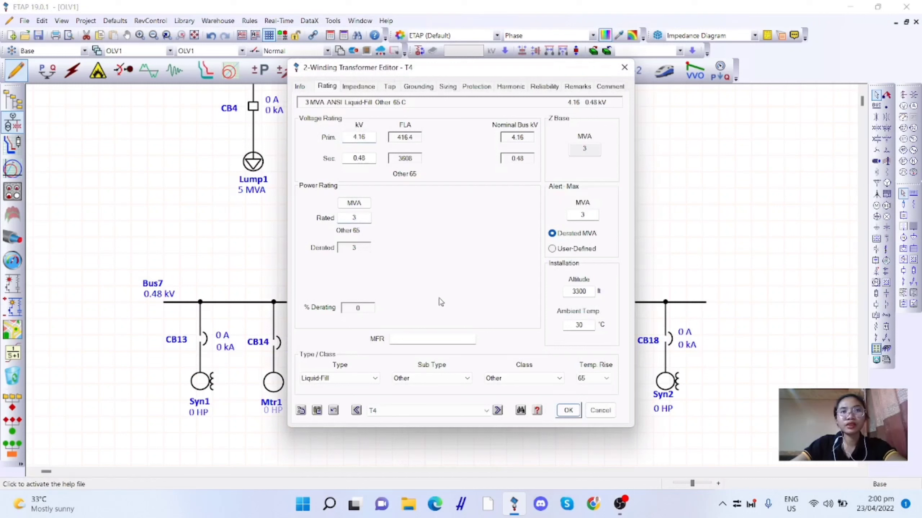
Set T4's transformer sub type to Mineral Oil and its class to OA/FA.
click(371, 379)
click(403, 380)
click(414, 380)
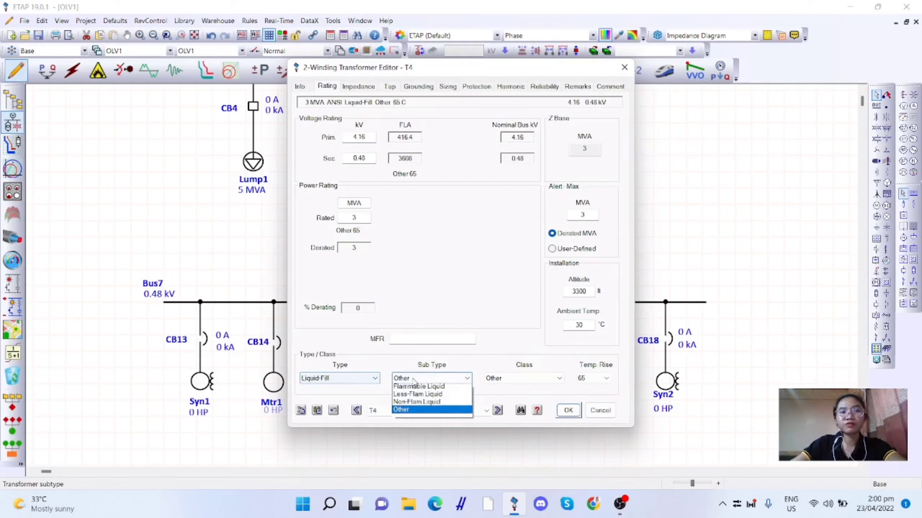
click(418, 387)
click(498, 380)
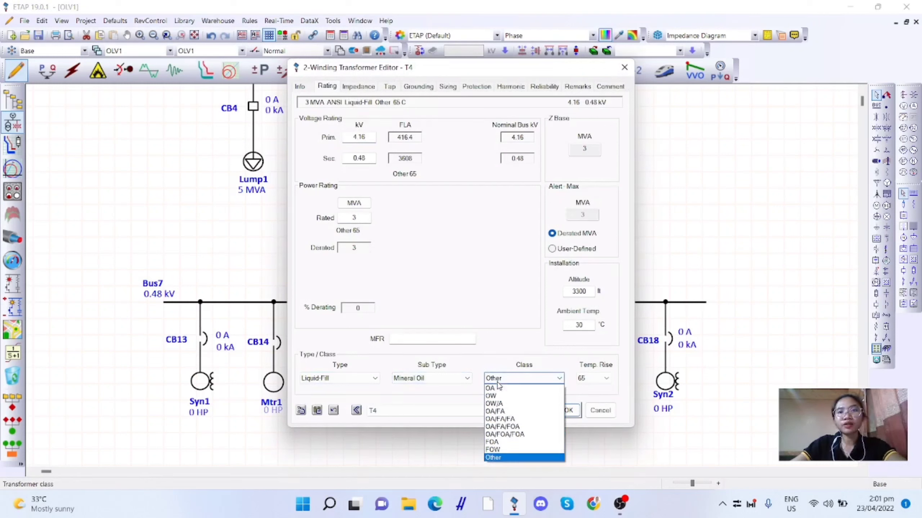
click(509, 411)
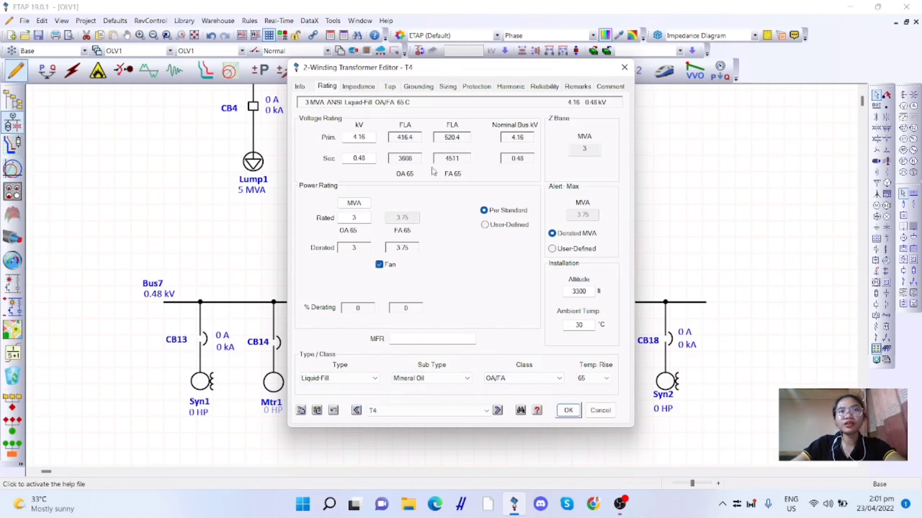
Fill in T4's impedance with the typical Z and X/R values, check its grounding, and apply the transformer settings.
click(364, 88)
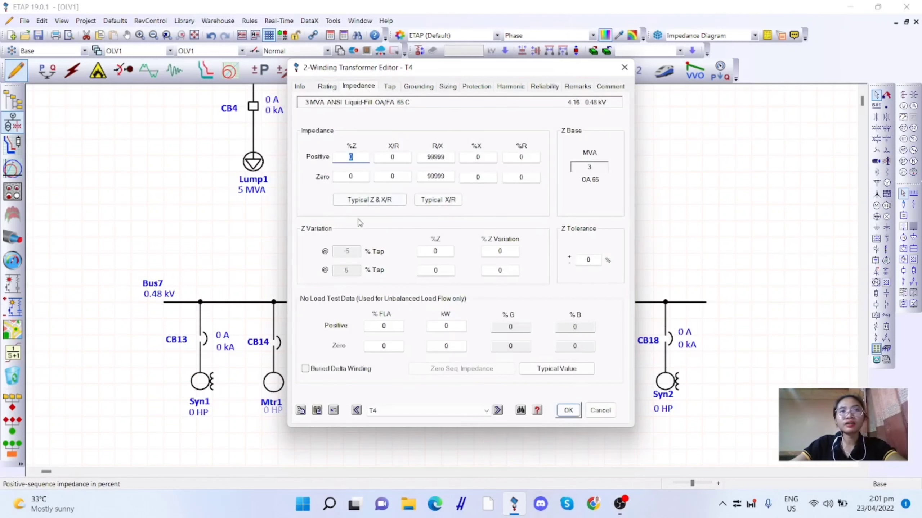
click(370, 202)
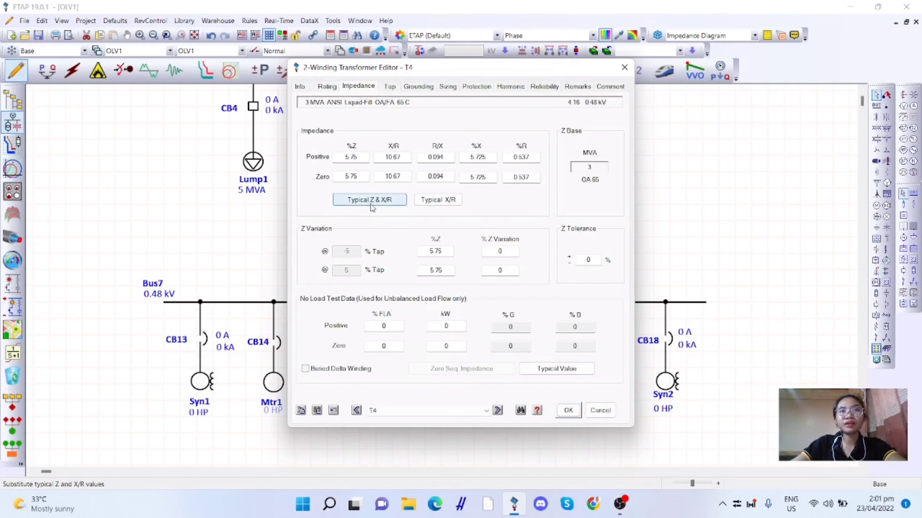
click(415, 88)
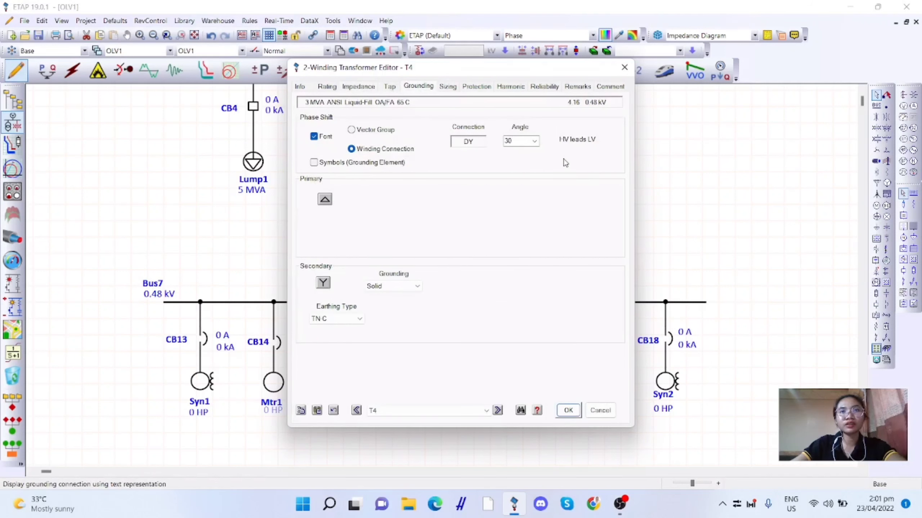
click(568, 410)
Set synchronous motor Syn1's nameplate rating to 400 HP.
scroll(653, 254, down, 3)
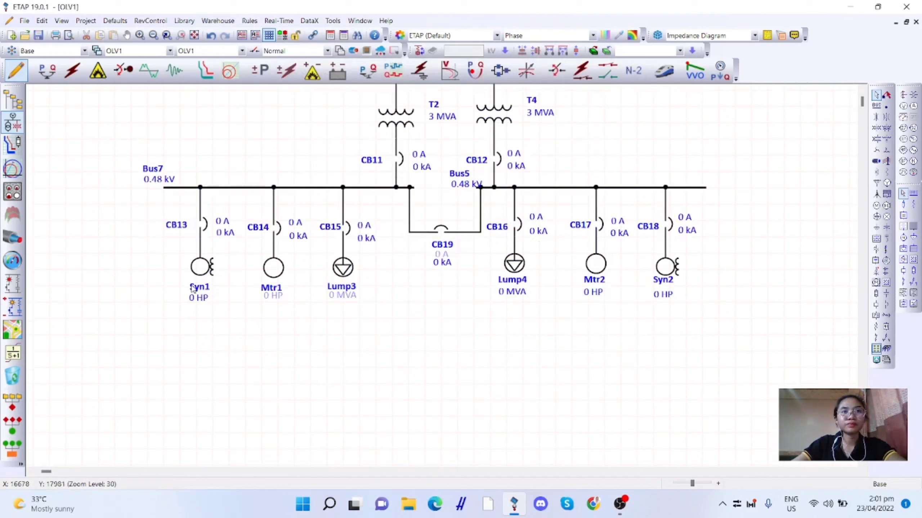
click(202, 269)
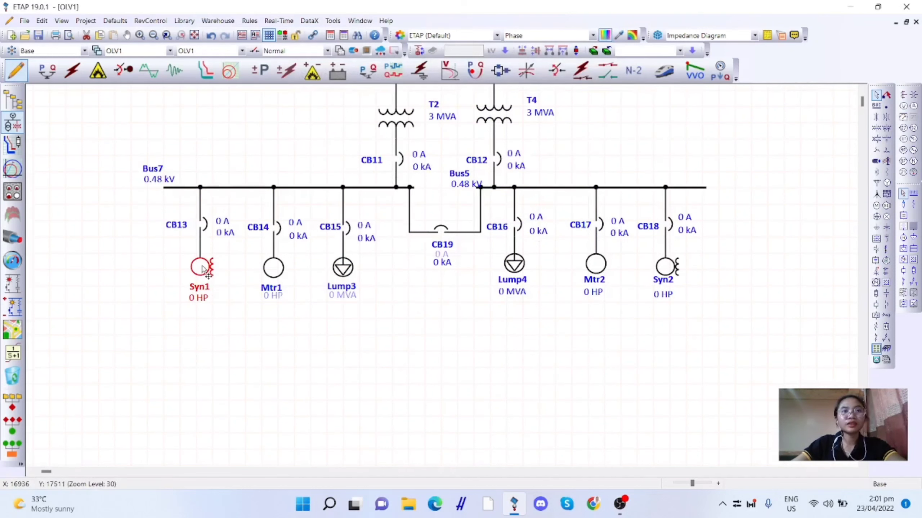
double_click(202, 269)
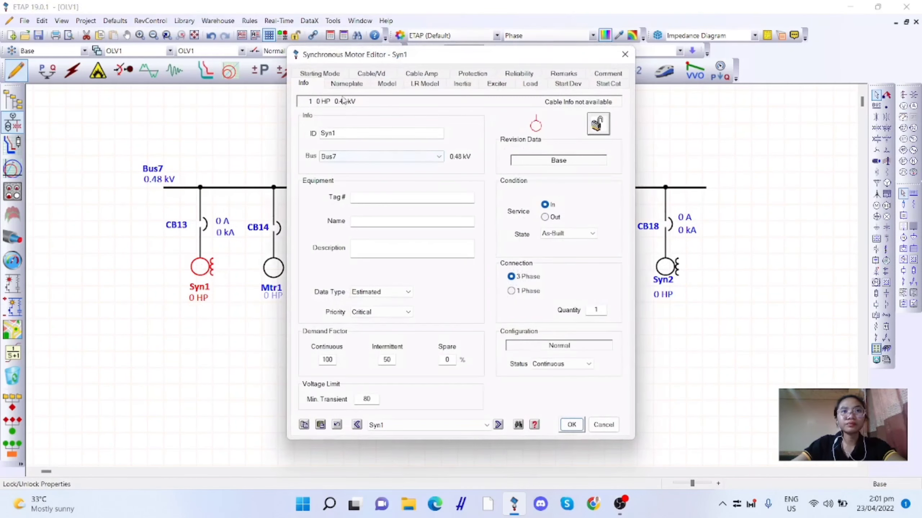
click(344, 84)
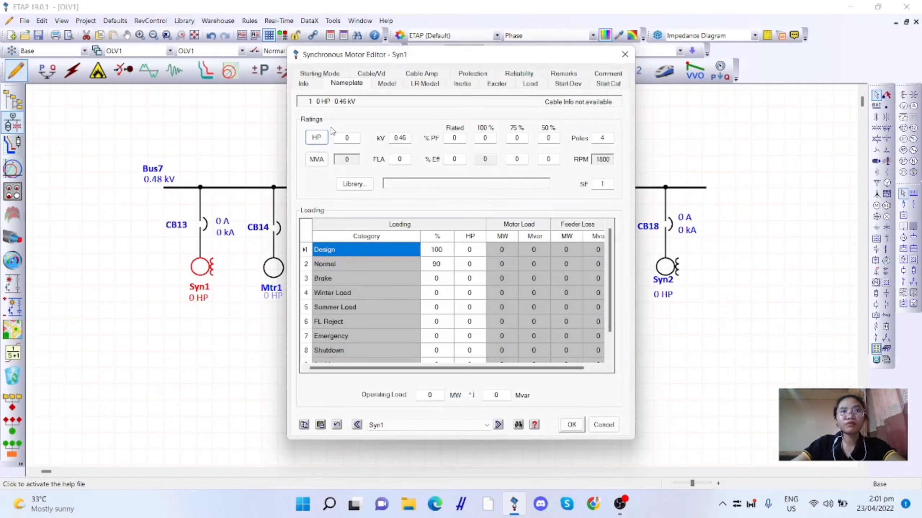
click(347, 139)
text(400)
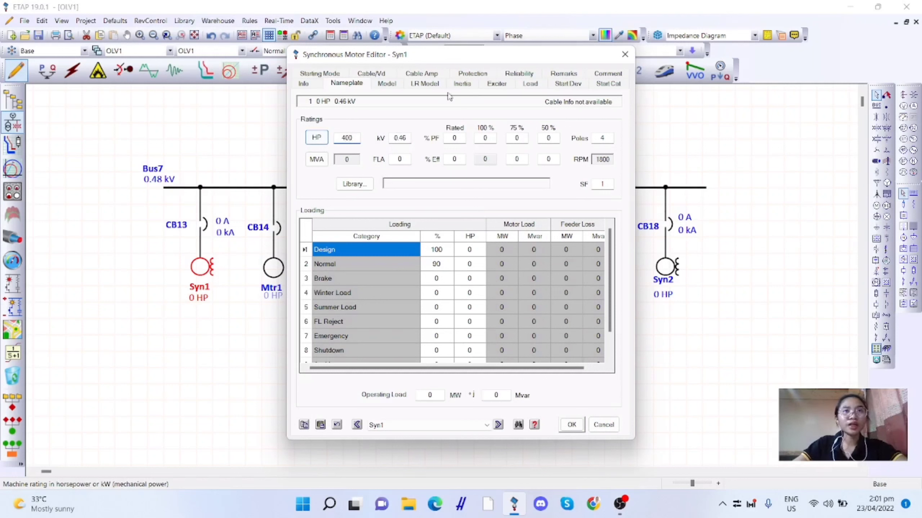
Fill Syn1's dynamic model with typical data for the Motor application, apply it, and recheck the motor's nameplate ratings.
click(387, 84)
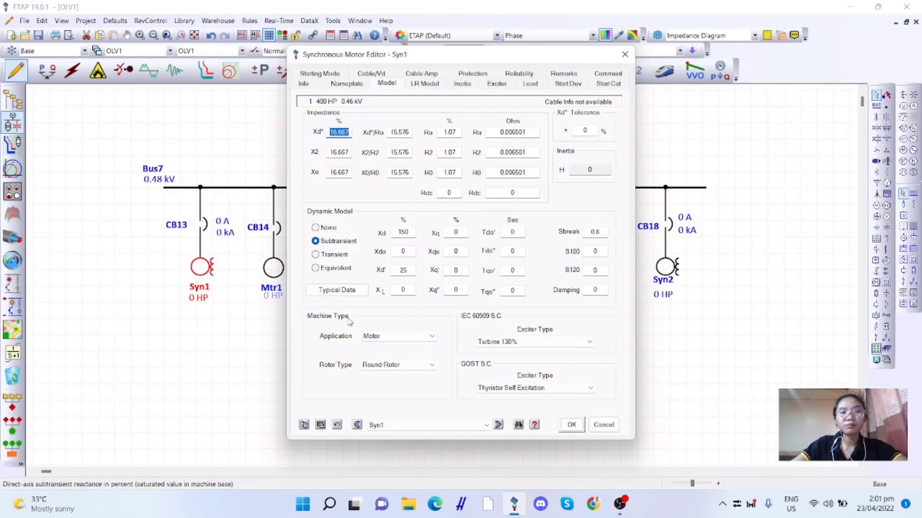
click(389, 334)
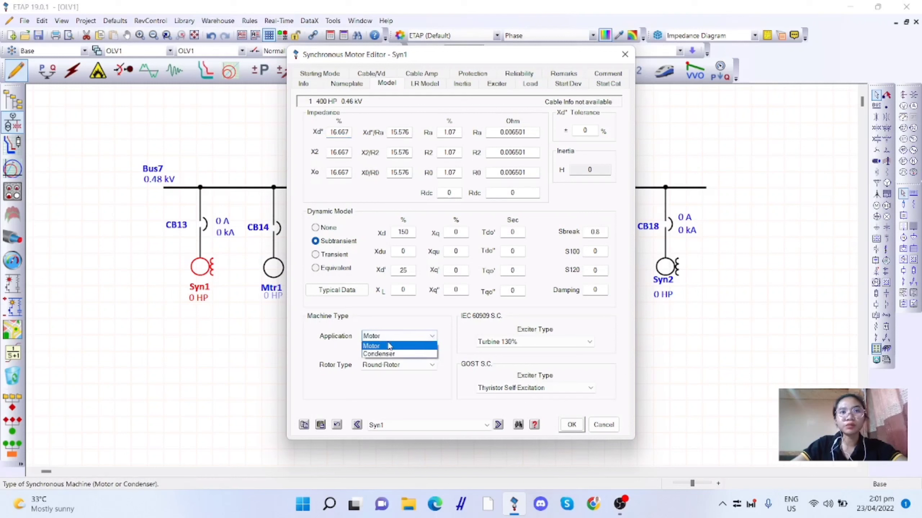
click(387, 346)
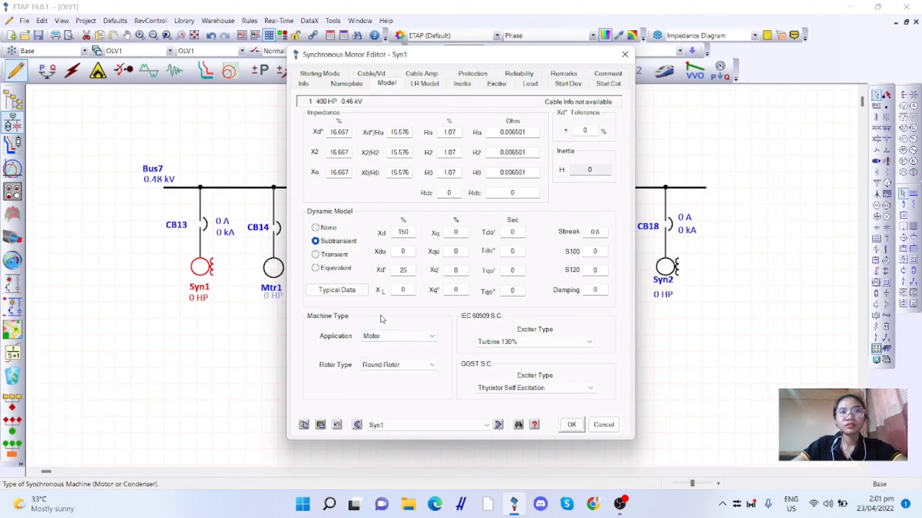
click(358, 296)
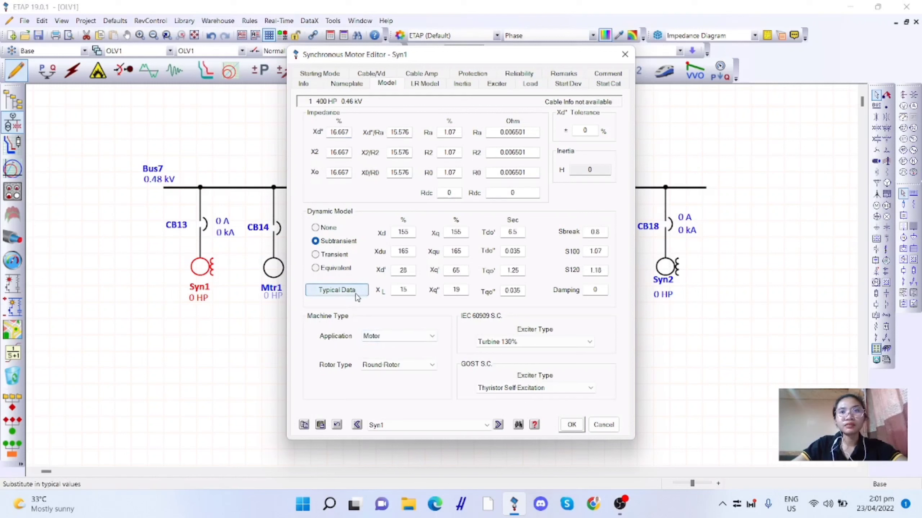
click(571, 425)
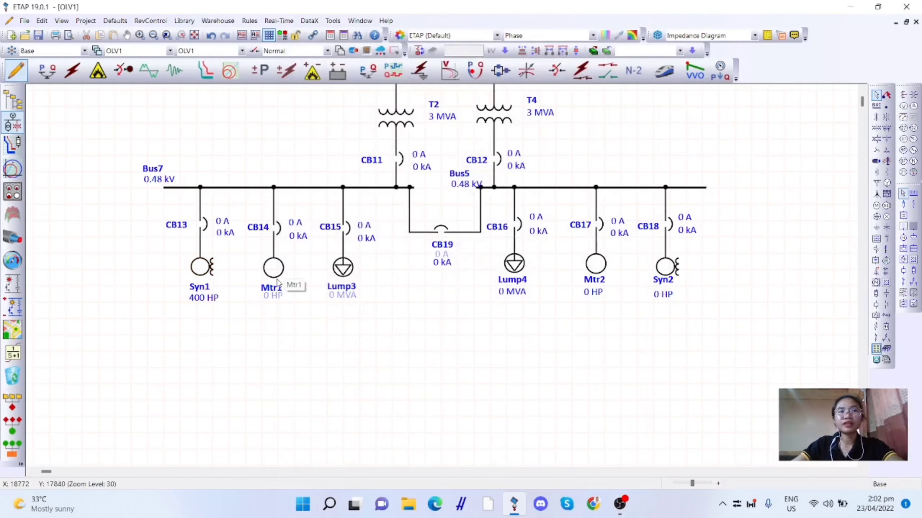
double_click(200, 268)
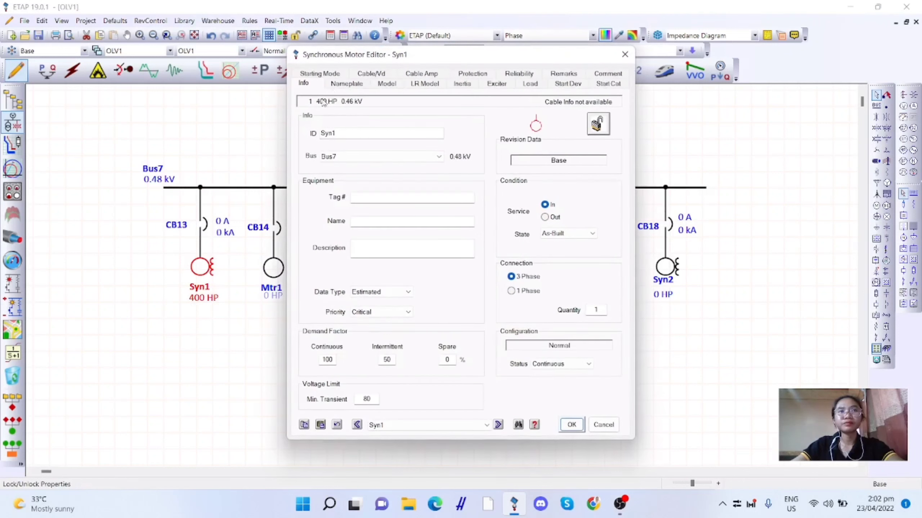
click(339, 84)
click(571, 425)
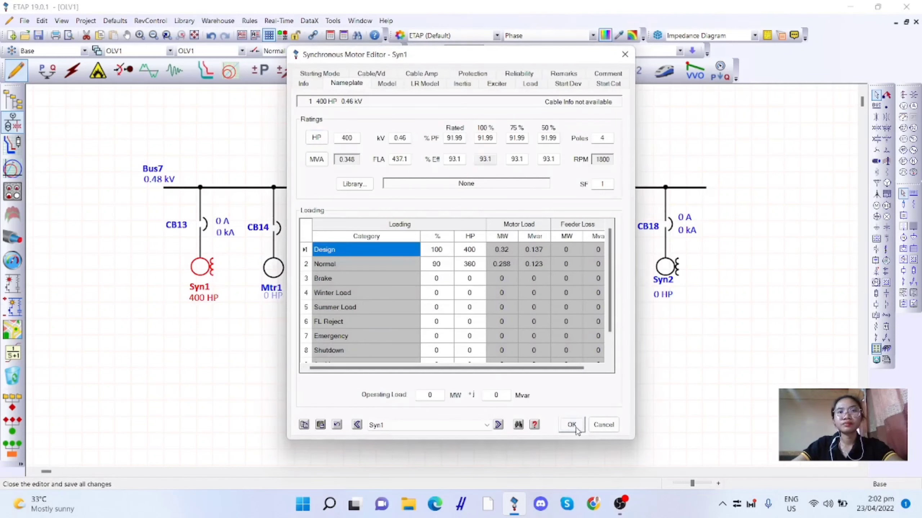
Set the machine quantity of induction motor Mtr1 to 3.
double_click(273, 270)
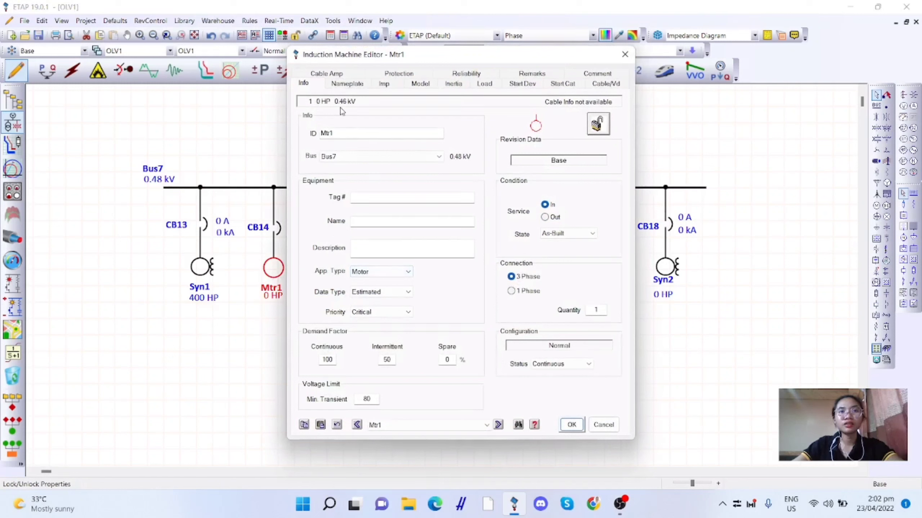
click(343, 85)
click(303, 84)
double_click(605, 309)
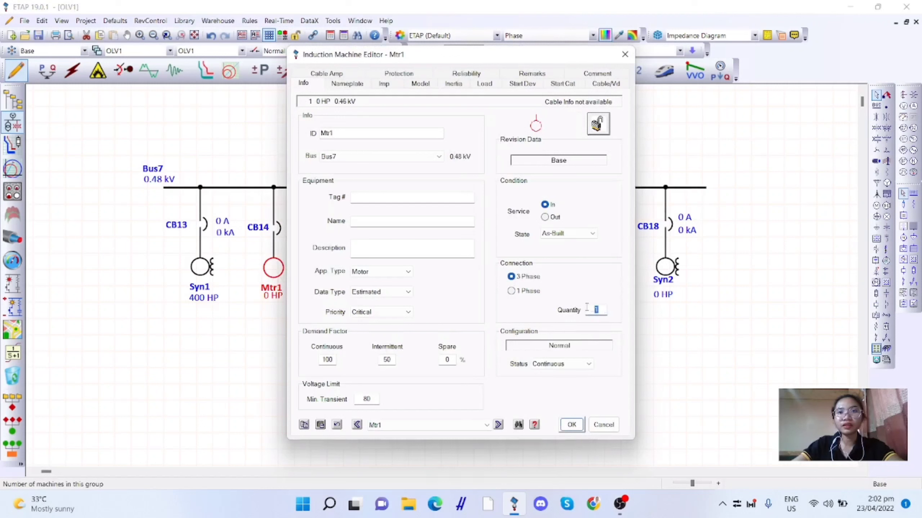
text(3)
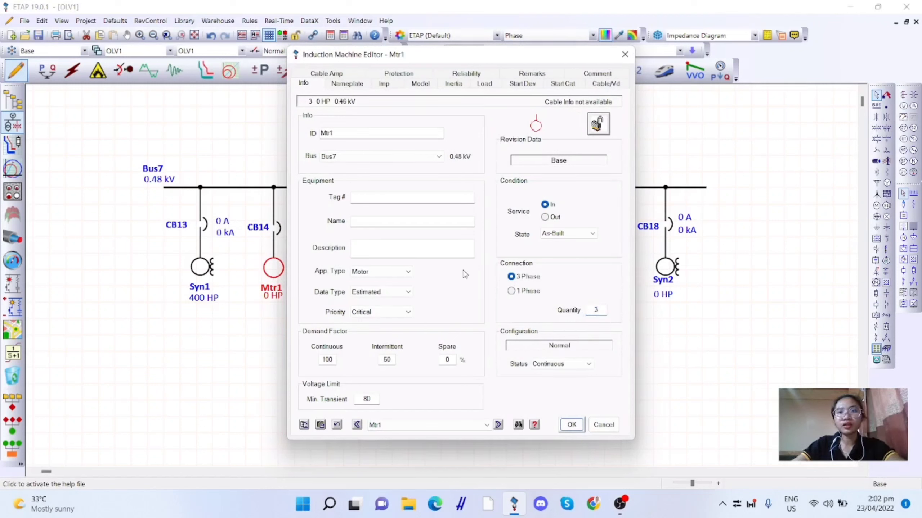
Set Mtr1's nameplate rating to 350 HP.
click(347, 83)
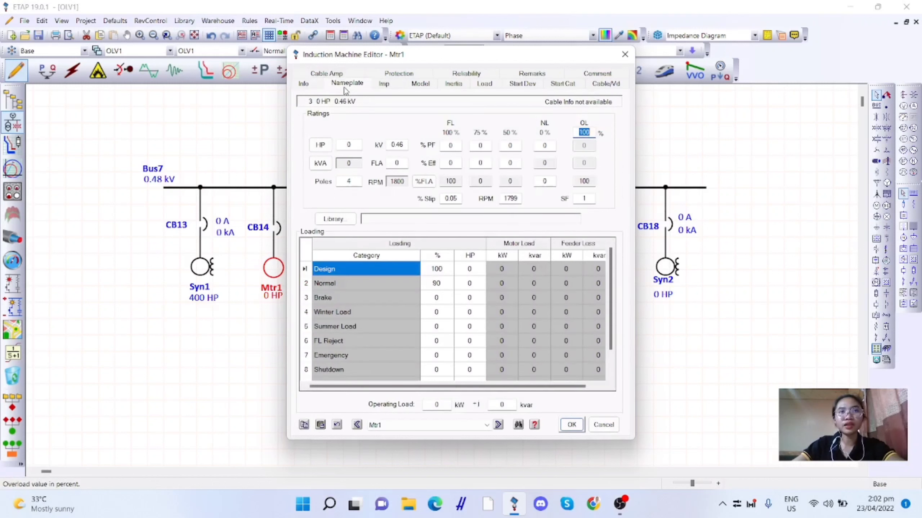
double_click(348, 144)
text(3)
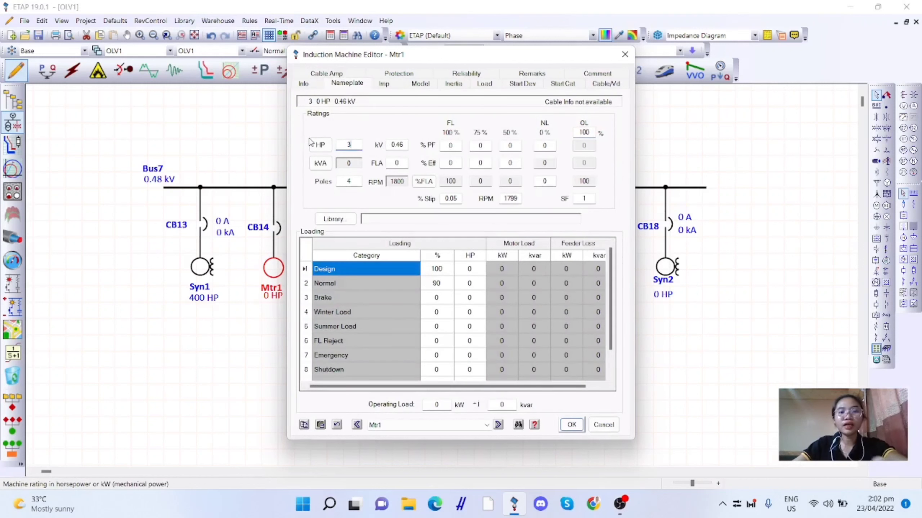
text(50)
key(Tab)
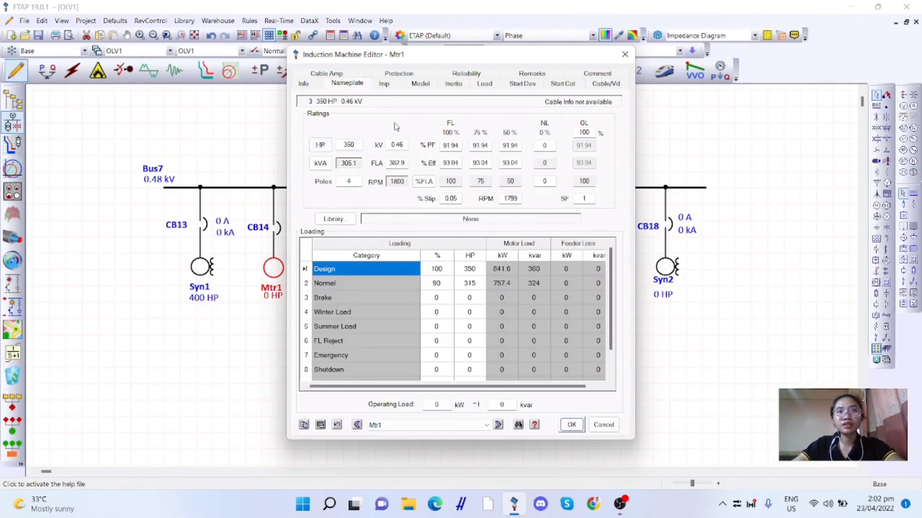
Change Mtr1's motor design standard to NEMA in its impedance data.
click(384, 84)
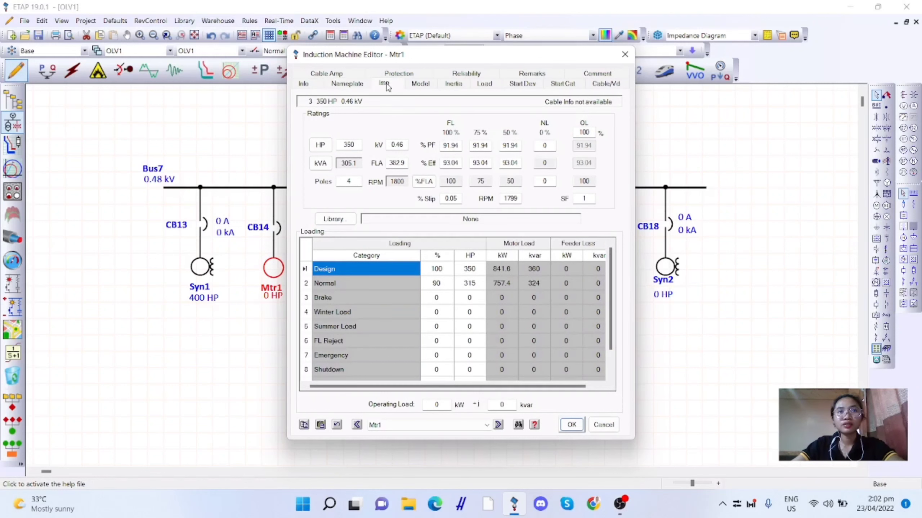
click(455, 123)
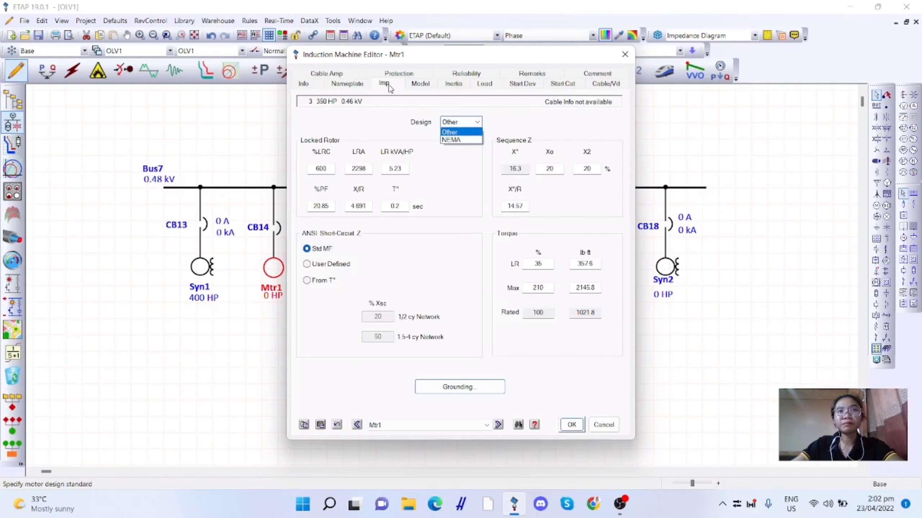
click(461, 140)
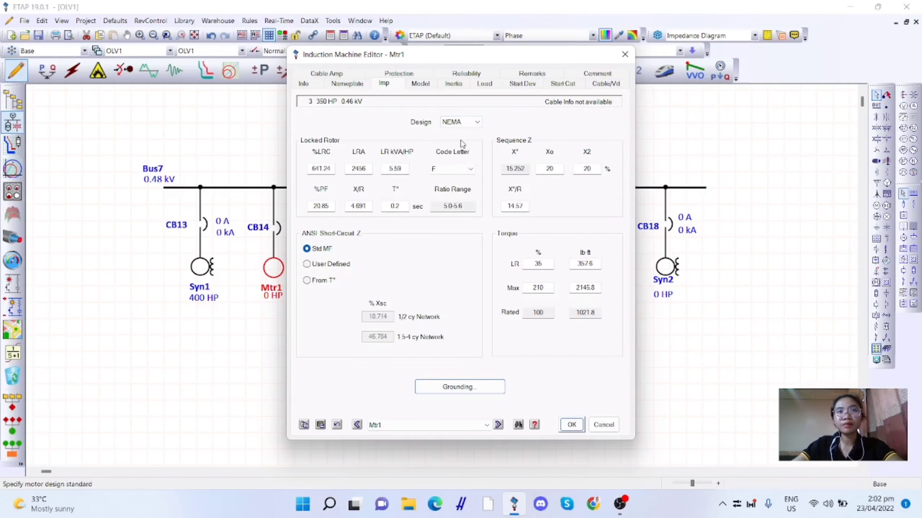
Assign the Pump load model from the motor load library to Mtr1's load torque.
click(420, 83)
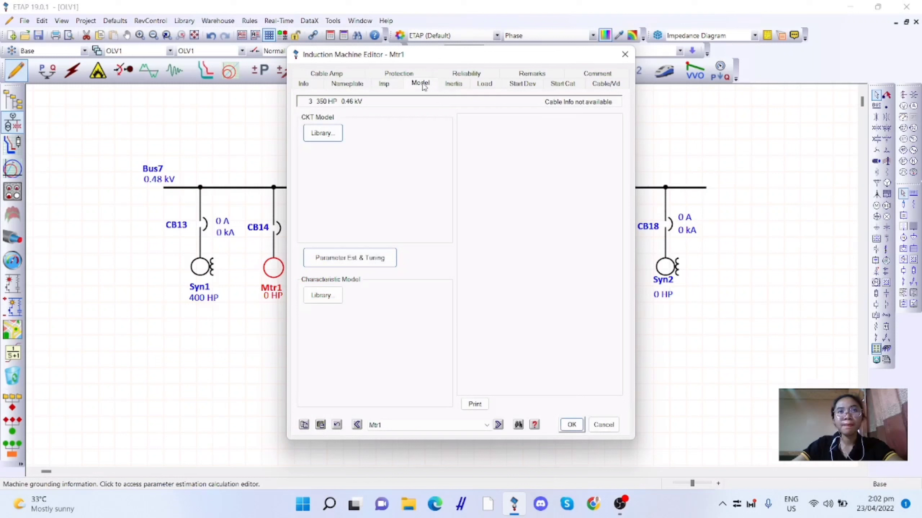
click(459, 87)
click(478, 89)
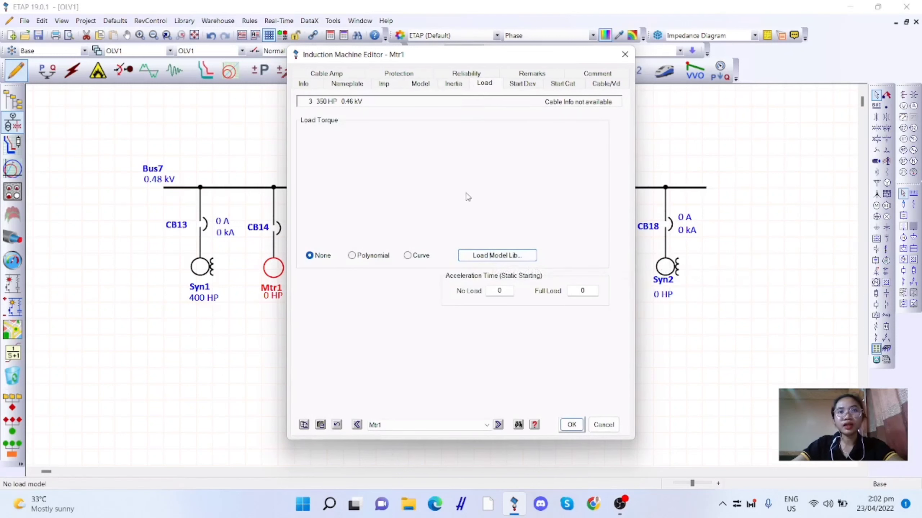
click(475, 259)
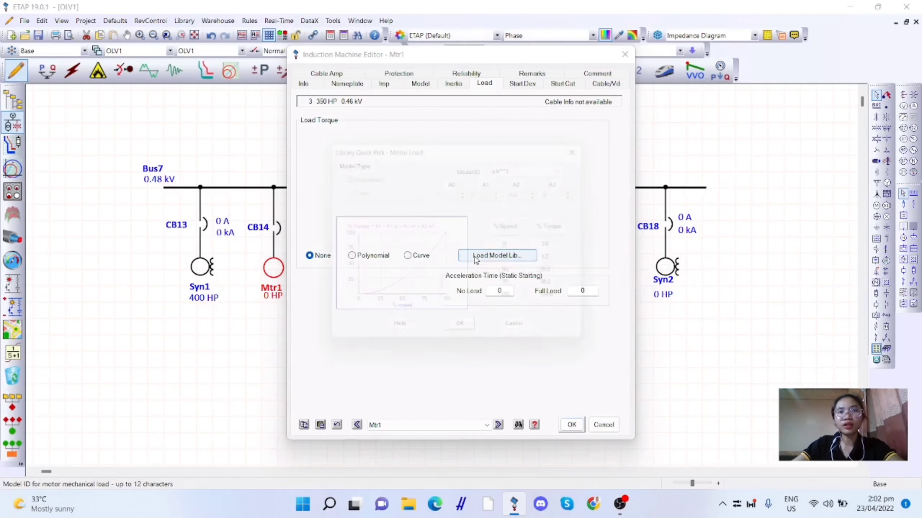
click(540, 164)
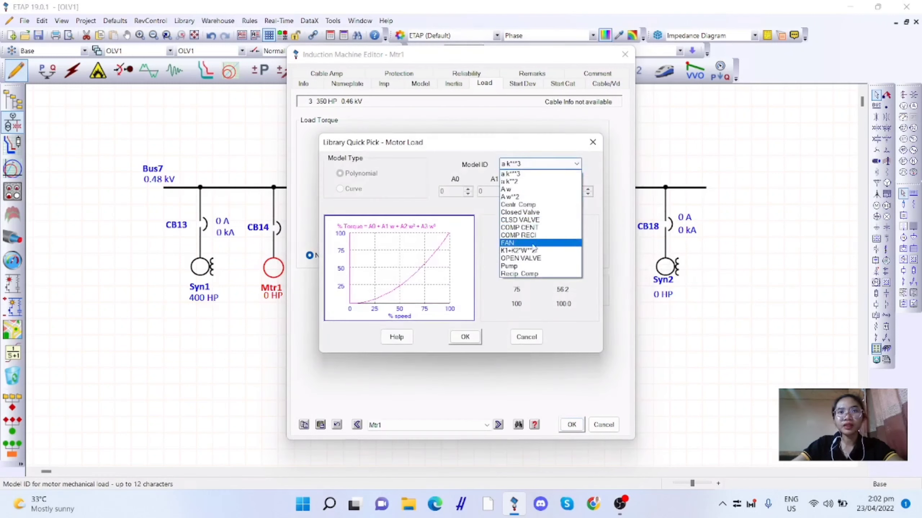
click(534, 269)
click(465, 337)
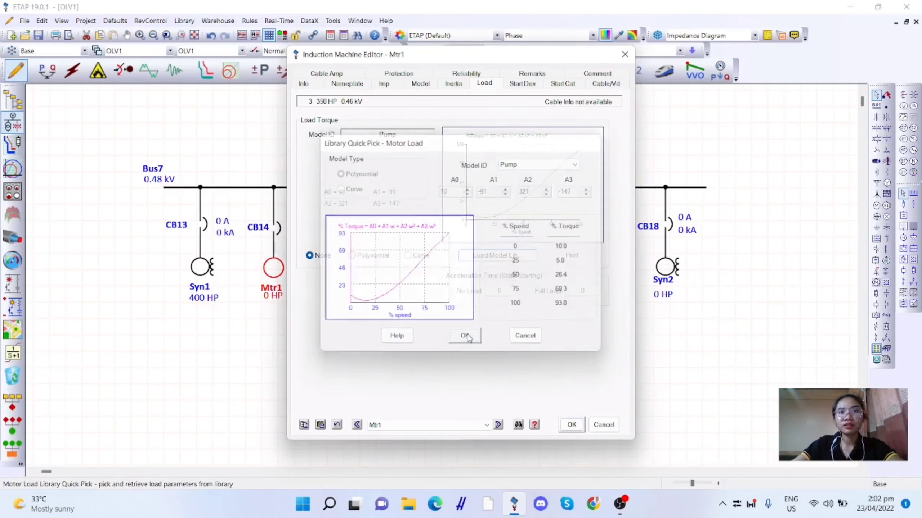
Accept Mtr1's data, then rate lumped load Lump3 at 1.5 MVA with a load type of 90% constant kVA and 10% constant Z.
click(570, 424)
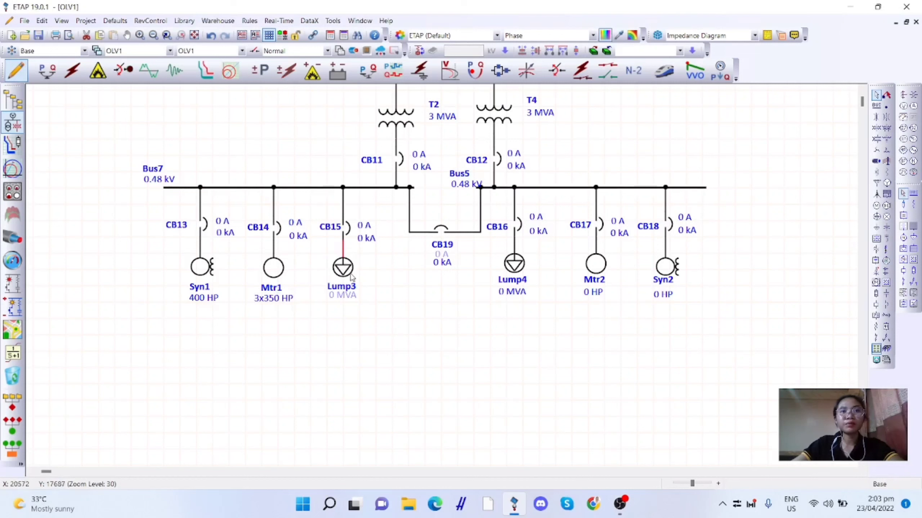
double_click(344, 263)
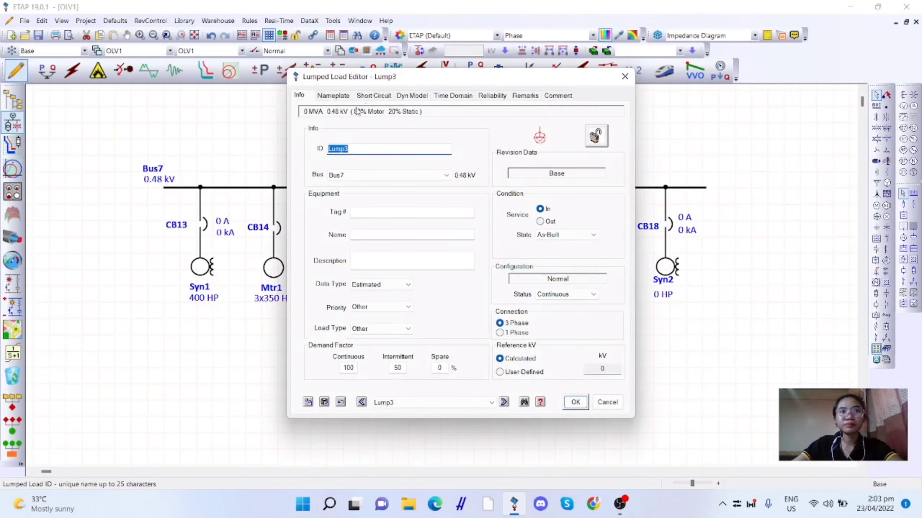
click(333, 95)
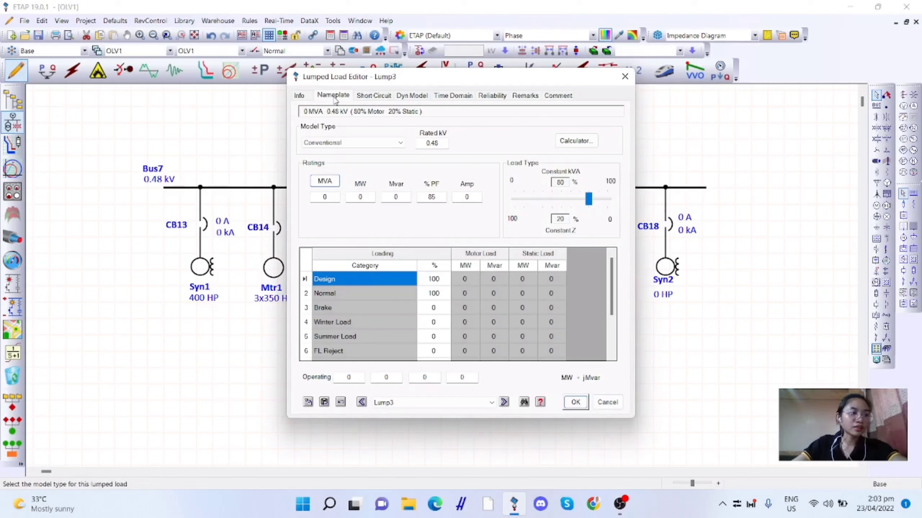
click(325, 197)
text(1.5)
key(Return)
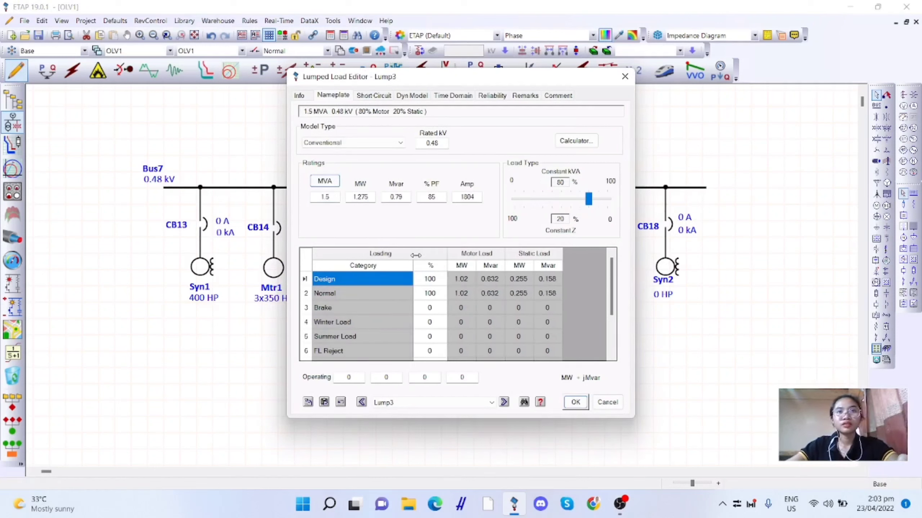
click(589, 200)
drag(589, 203, 599, 206)
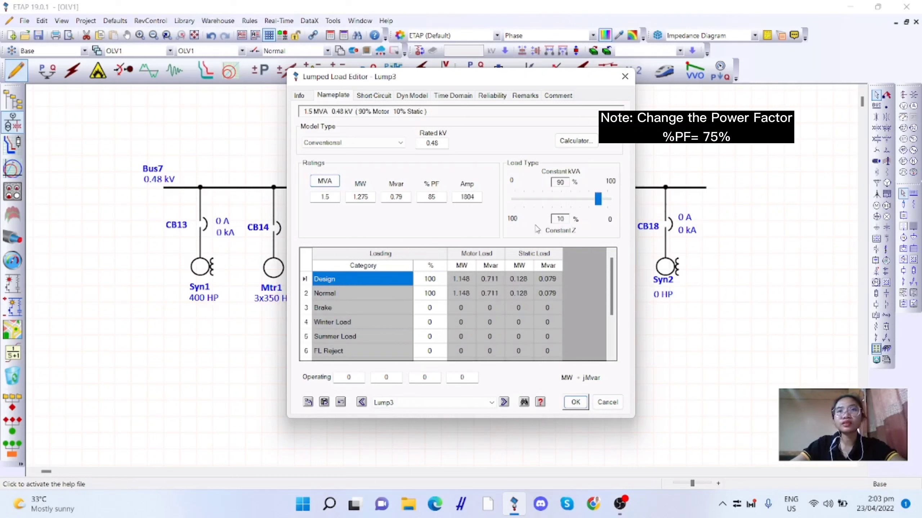
Change Lump3's short-circuit grounding to a wye connection of type Solid and accept its data.
click(385, 98)
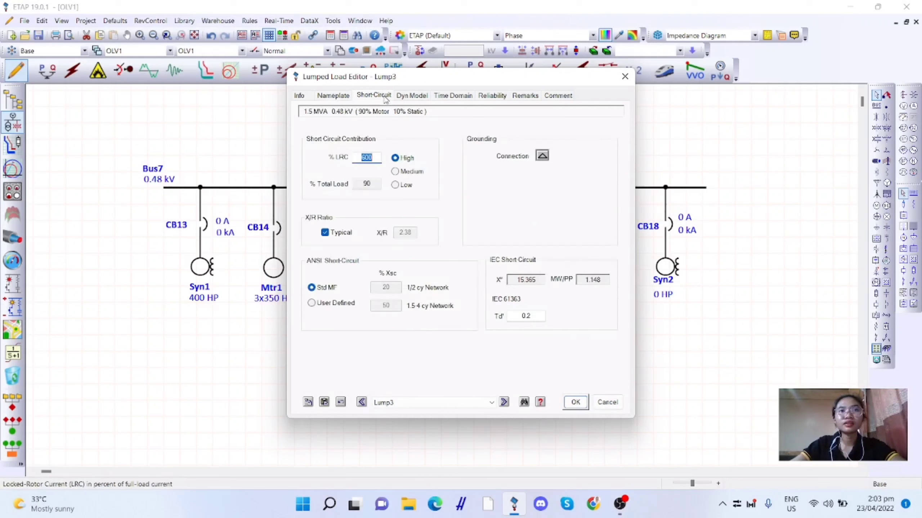
click(542, 157)
click(555, 180)
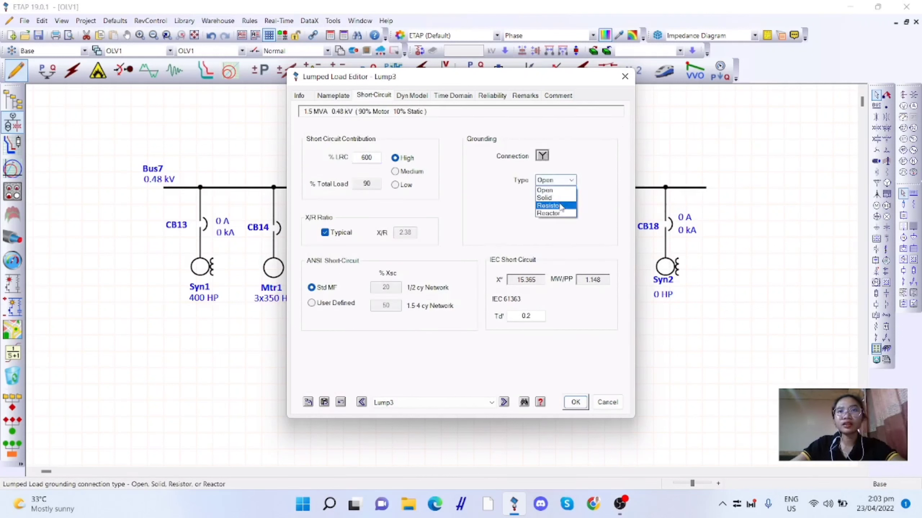
click(562, 198)
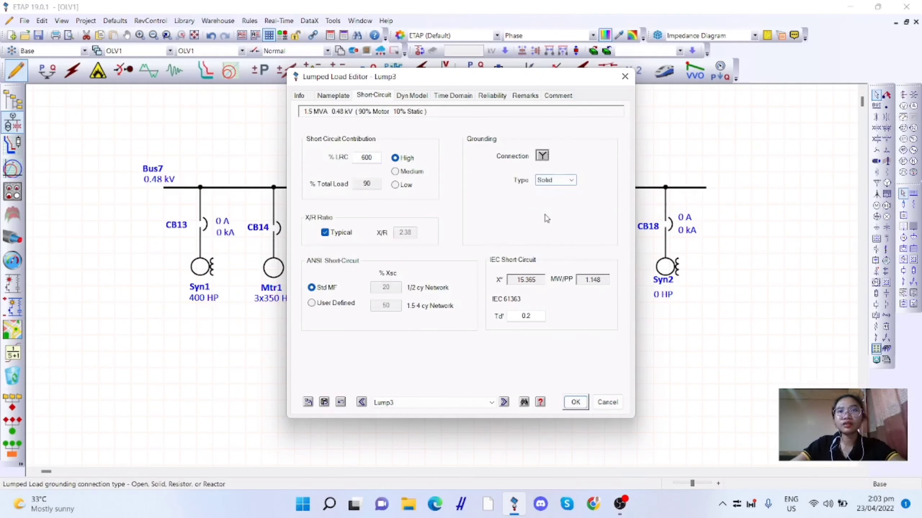
click(574, 403)
Rate lumped load Lump4 at 1.5 MVA with a load type of 90% constant kVA and 10% constant Z.
double_click(517, 261)
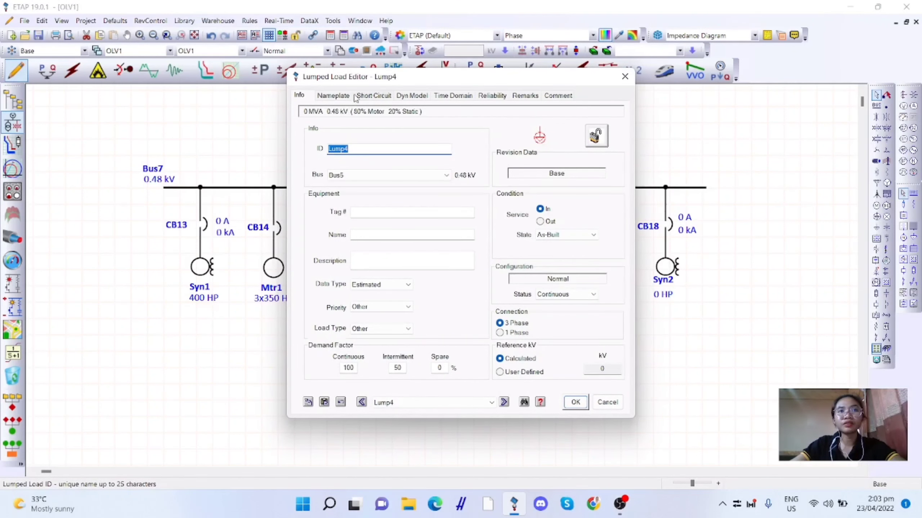
click(335, 96)
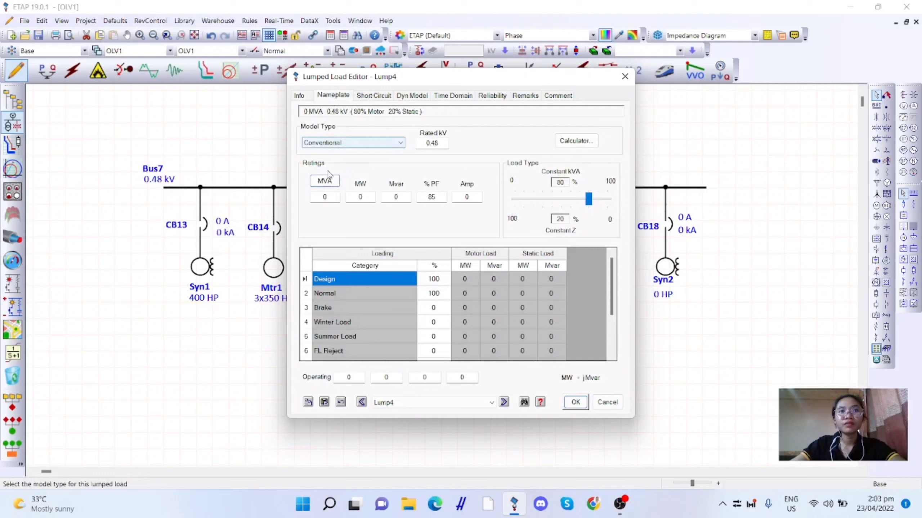
click(325, 197)
text(1.5)
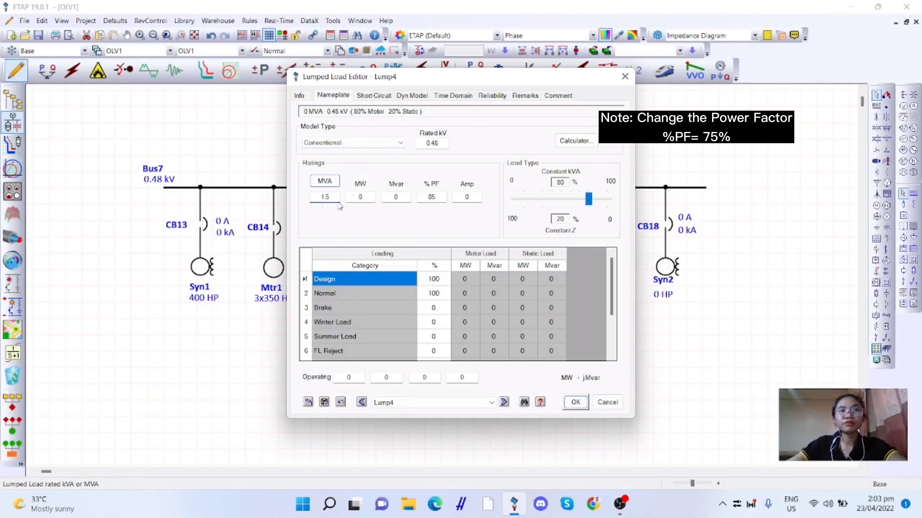
click(589, 199)
drag(591, 201, 599, 202)
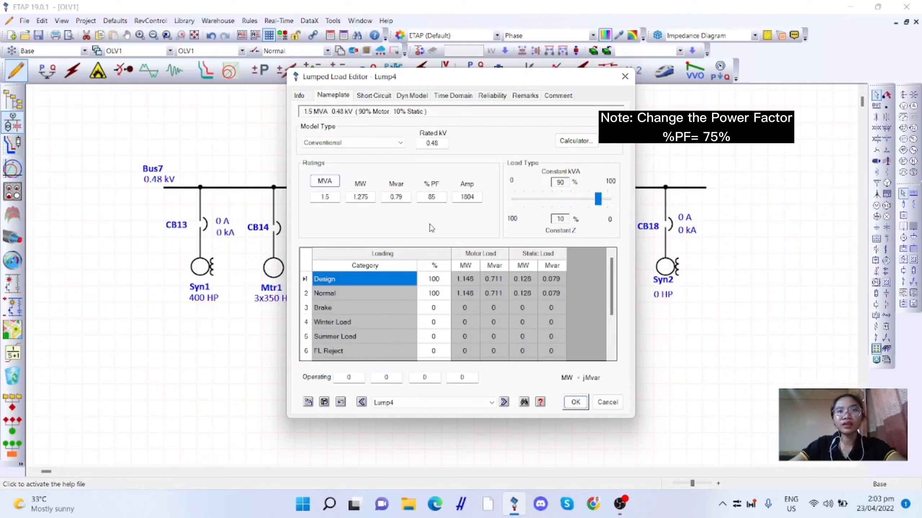
Change Lump4's short-circuit grounding to a wye connection of type Solid and accept its data.
click(366, 96)
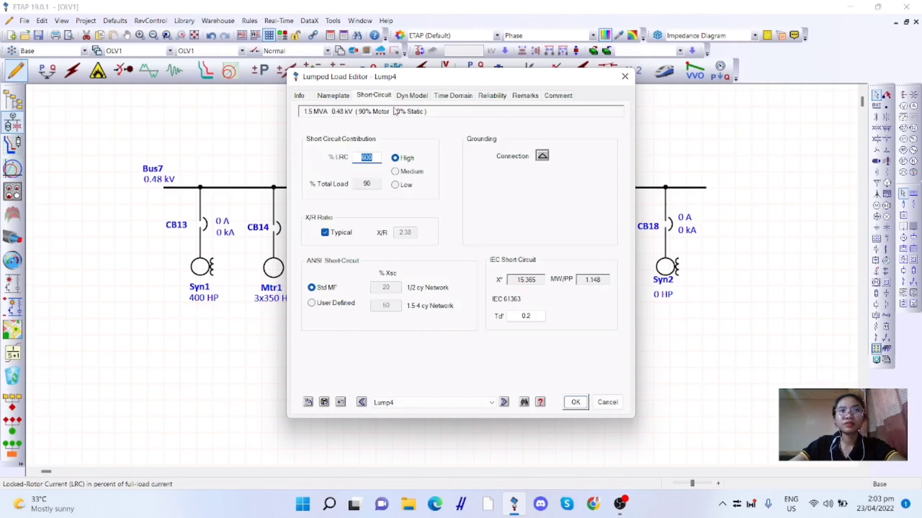
click(542, 157)
click(555, 180)
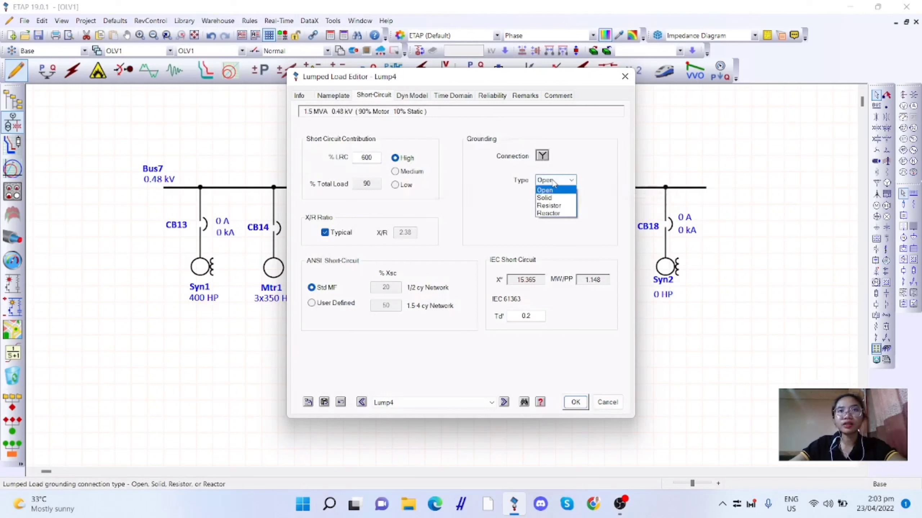
click(556, 199)
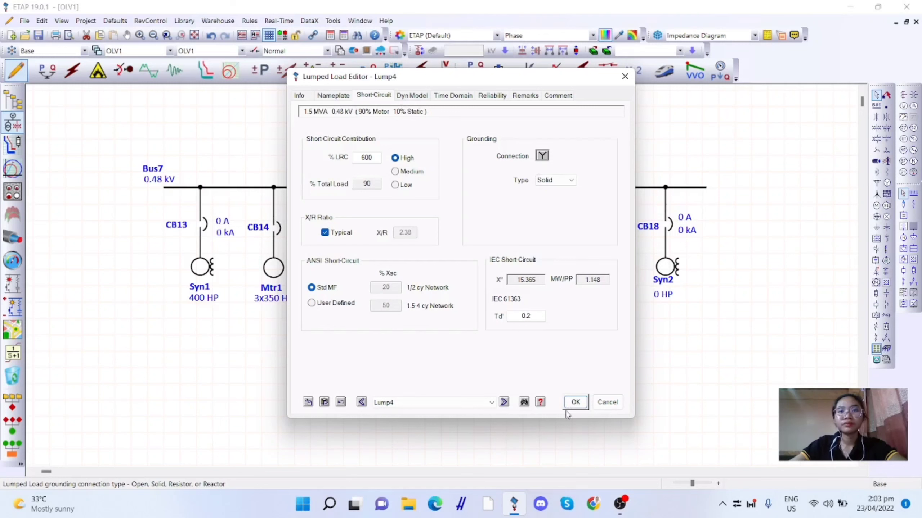
click(577, 402)
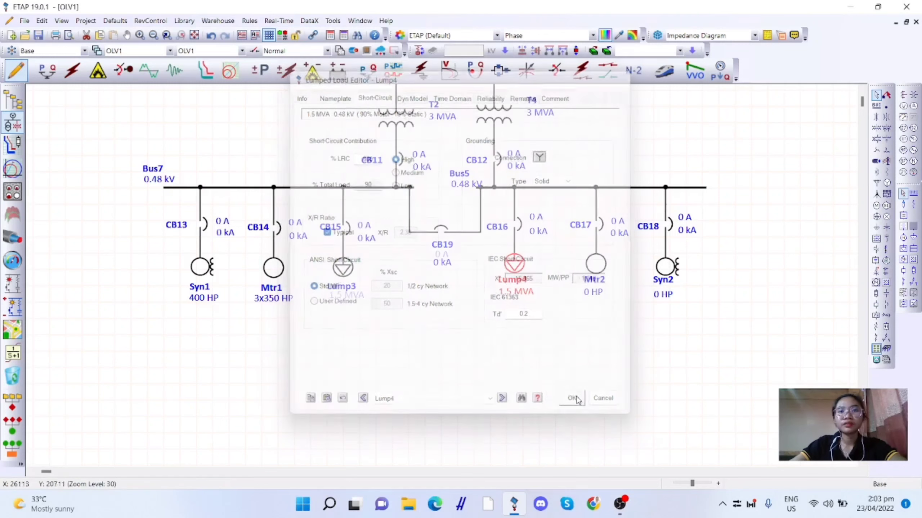
Set the machine quantity of induction motor Mtr2 to 2.
double_click(598, 266)
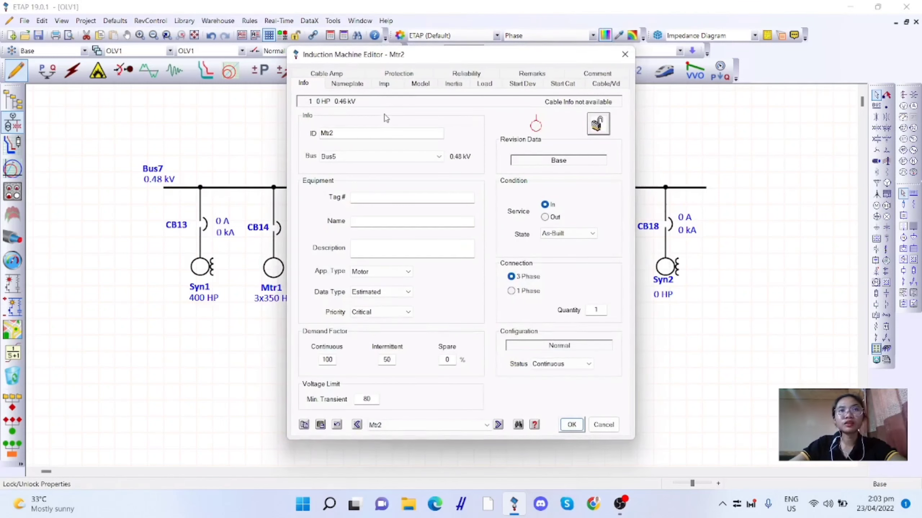
click(349, 87)
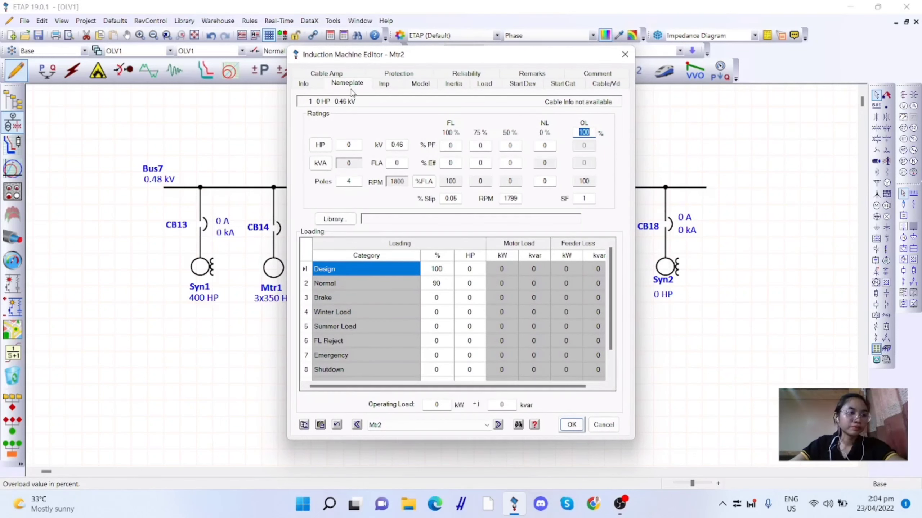
click(305, 84)
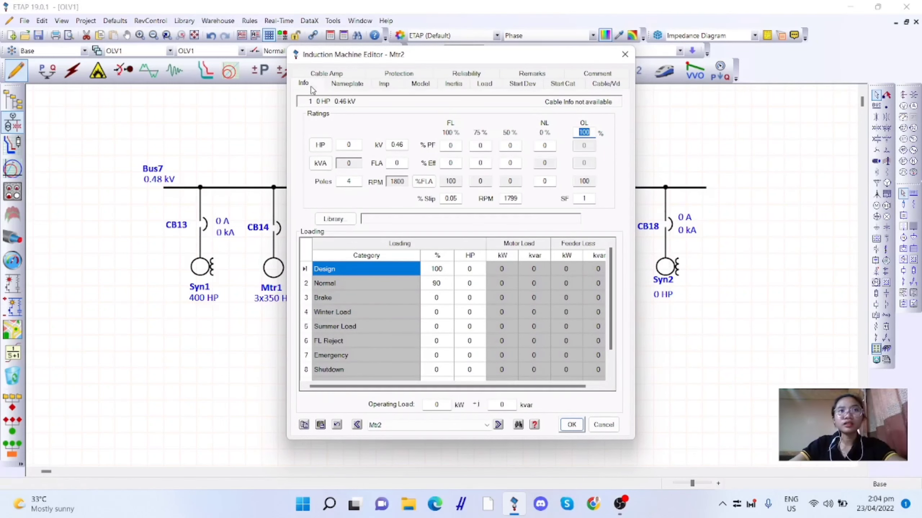
click(601, 310)
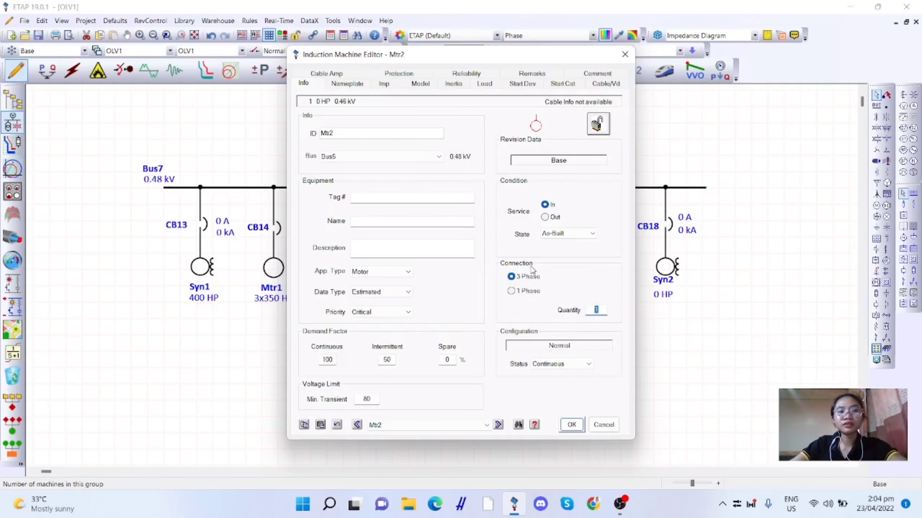
key(Tab)
Set Mtr2's nameplate rating to 400 HP.
click(352, 86)
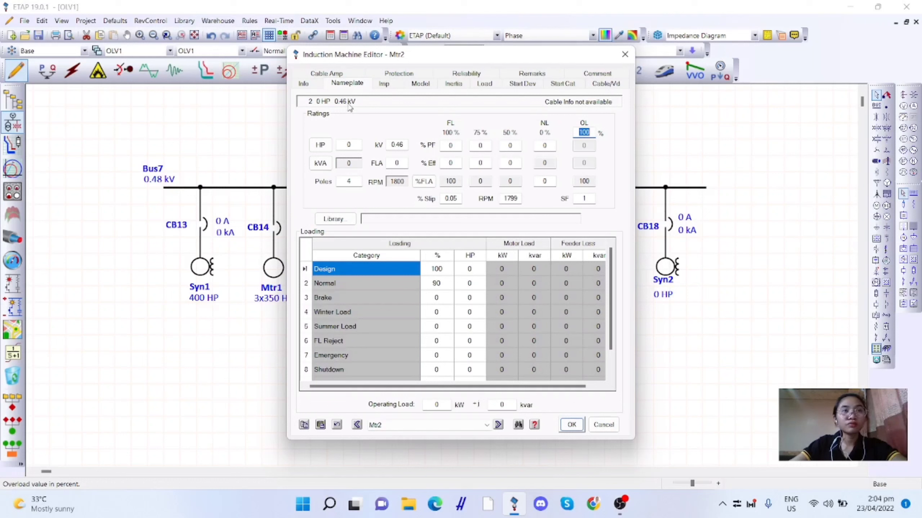
click(340, 145)
text(400)
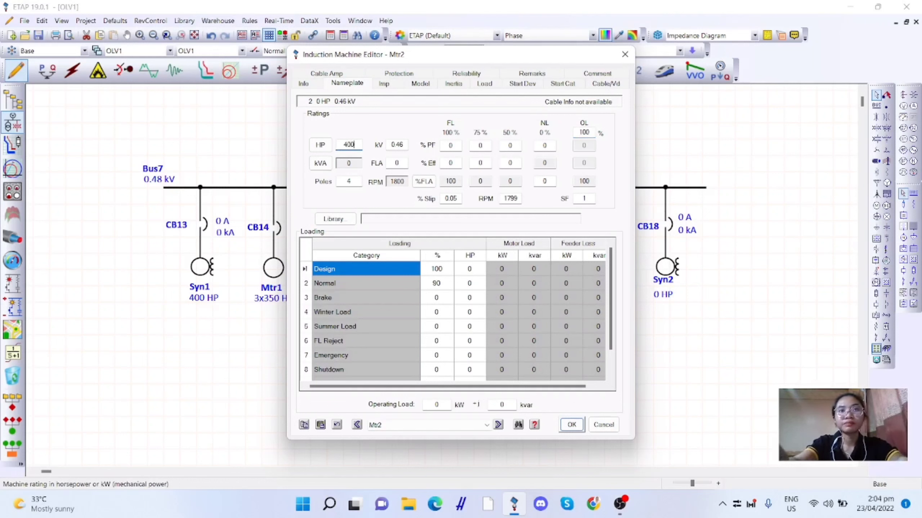
key(Tab)
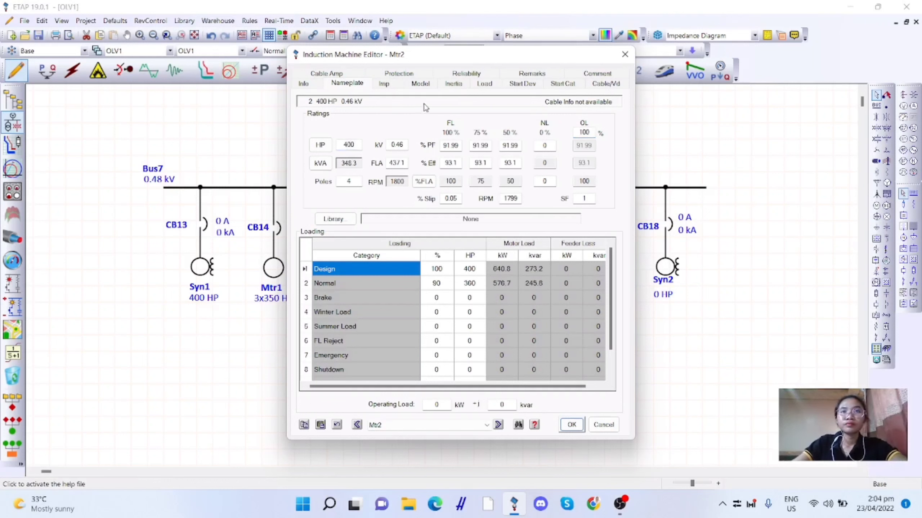
Change Mtr2's motor design standard to NEMA in its impedance data.
click(388, 87)
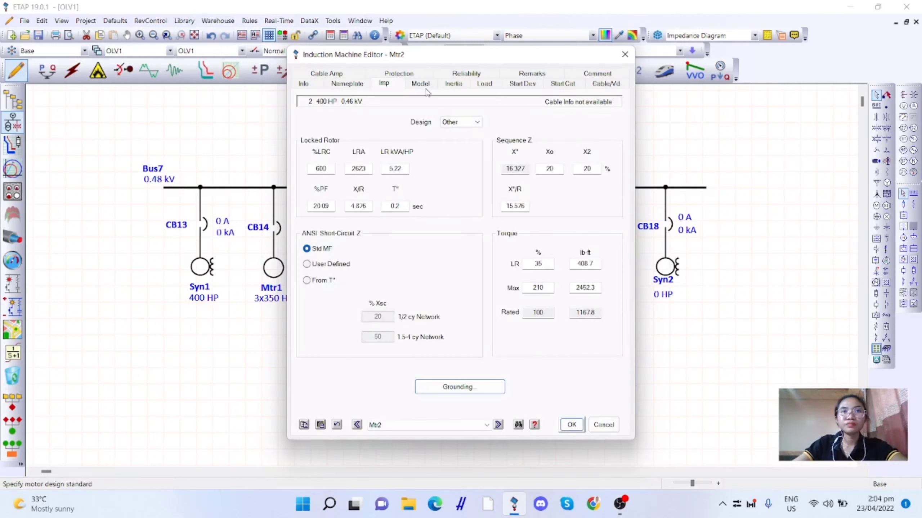
click(461, 122)
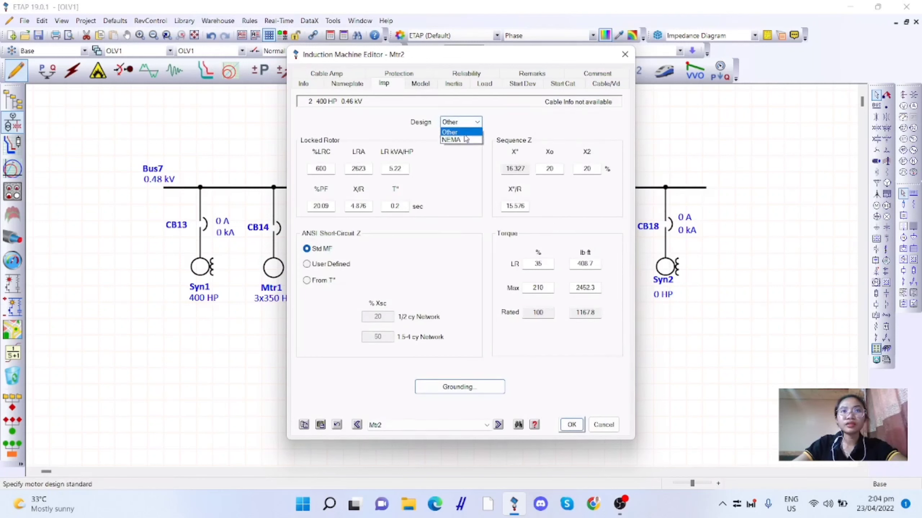
click(465, 143)
Assign the Pump load model from the motor load library to Mtr2's load torque and accept the motor's data.
click(429, 87)
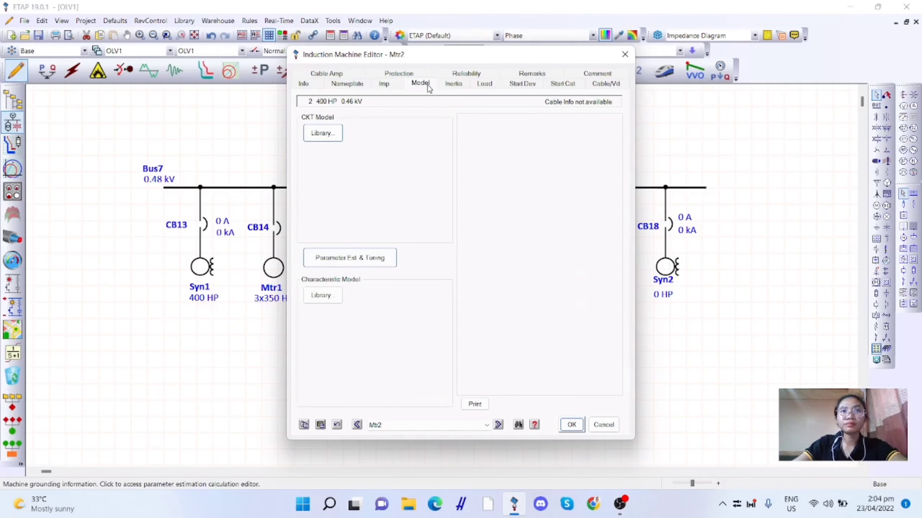
click(454, 86)
click(486, 85)
click(522, 255)
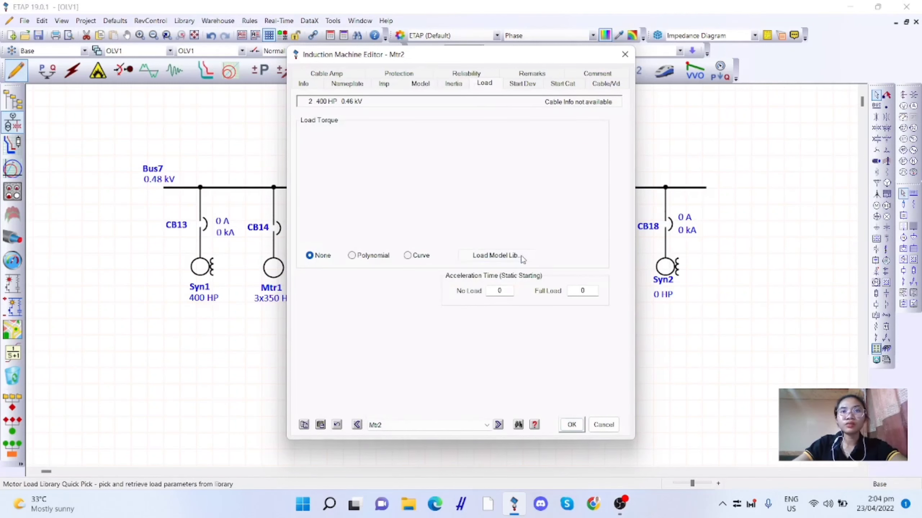
click(555, 165)
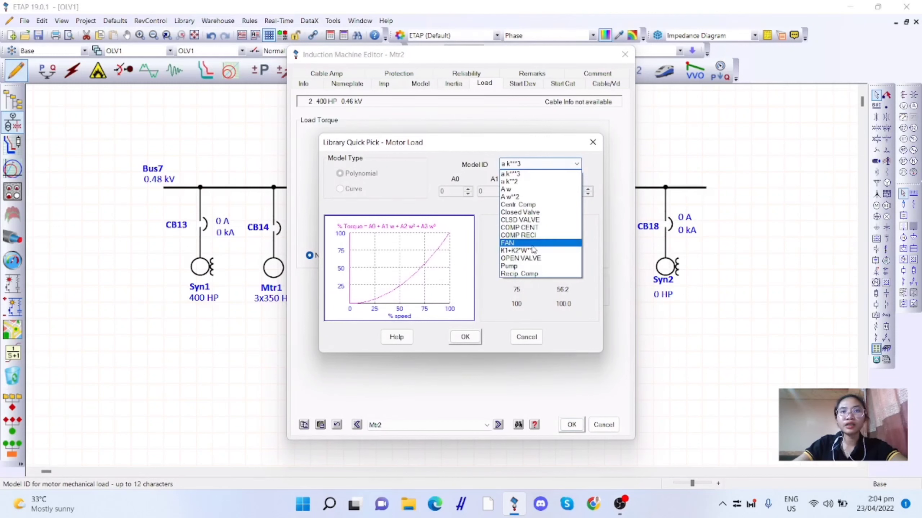
click(519, 266)
click(465, 337)
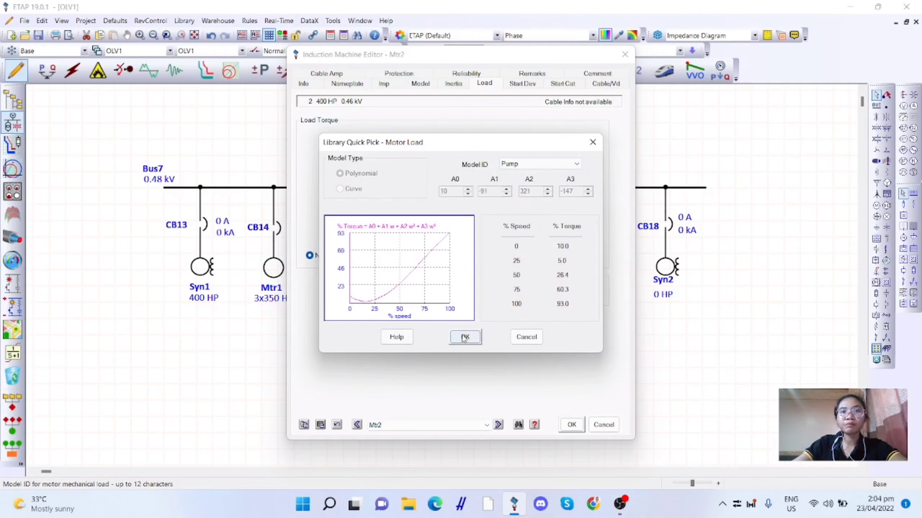
click(571, 424)
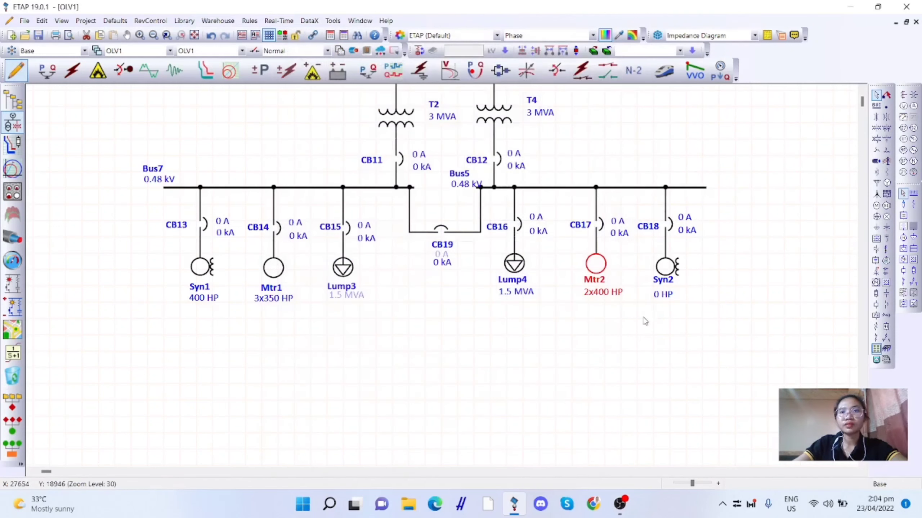
Set the nameplate rating of synchronous motor Syn2 to 350 HP.
double_click(666, 276)
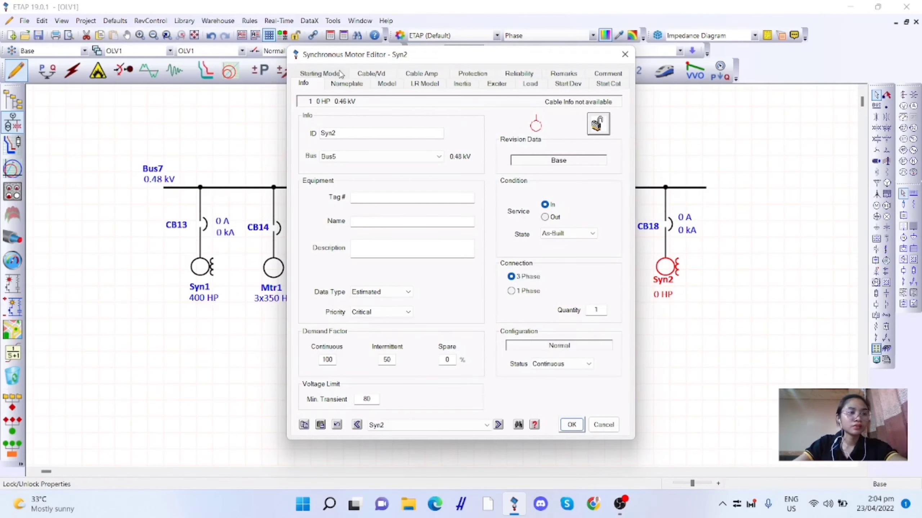
click(343, 85)
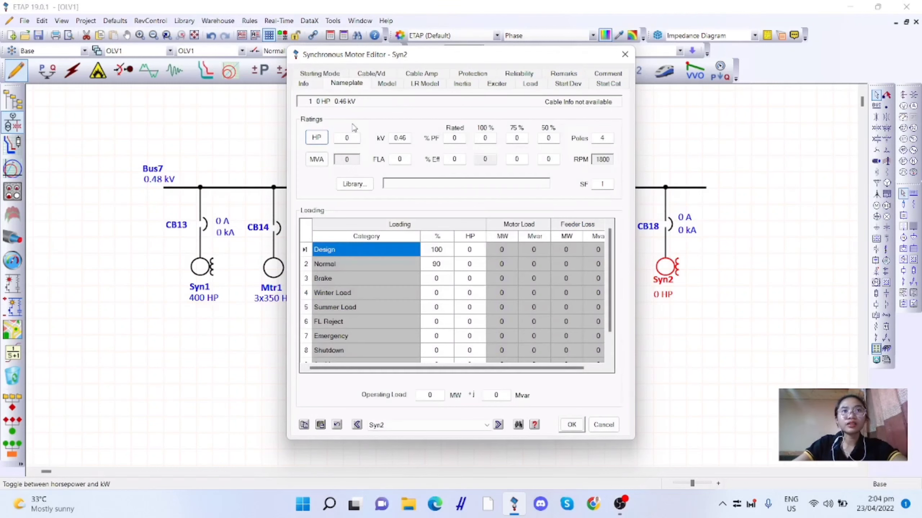
double_click(354, 140)
text(350)
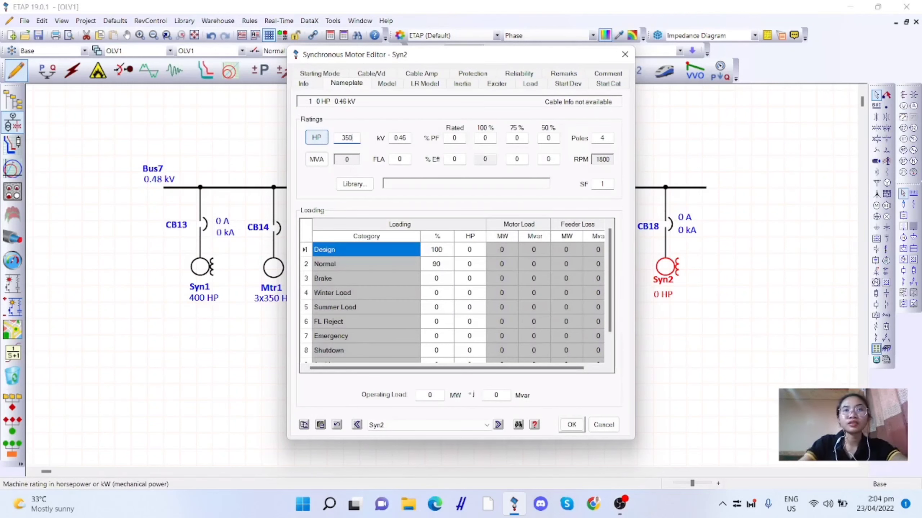
click(362, 121)
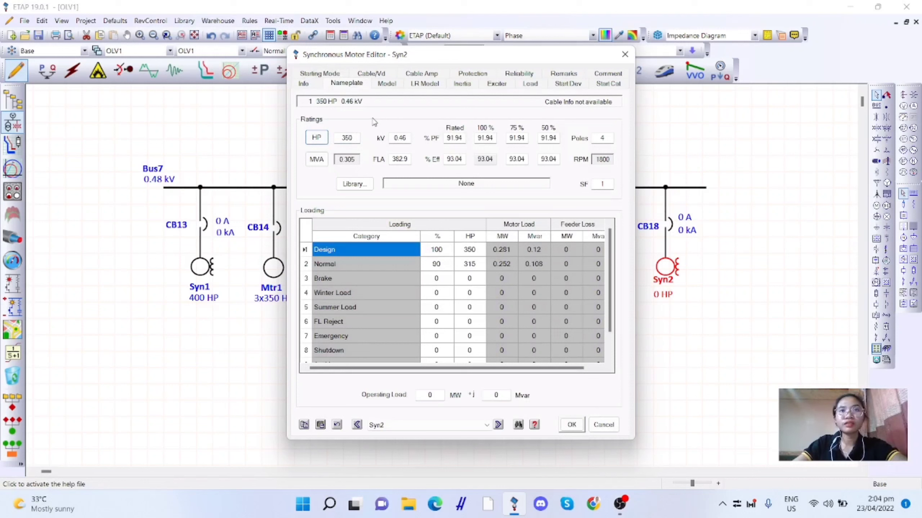
Apply typical data to synchronous motor Syn2's model, set its grounding type to Solid, and accept the motor's data.
click(387, 84)
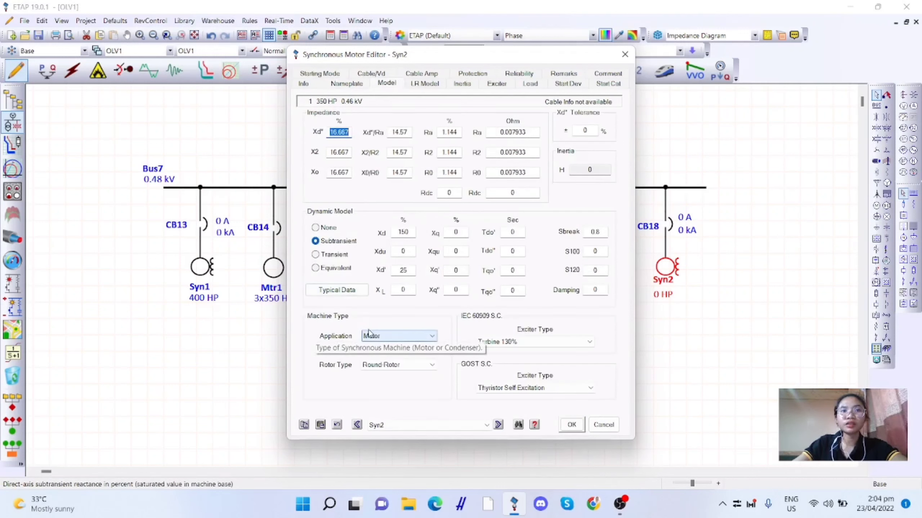
click(361, 290)
click(432, 87)
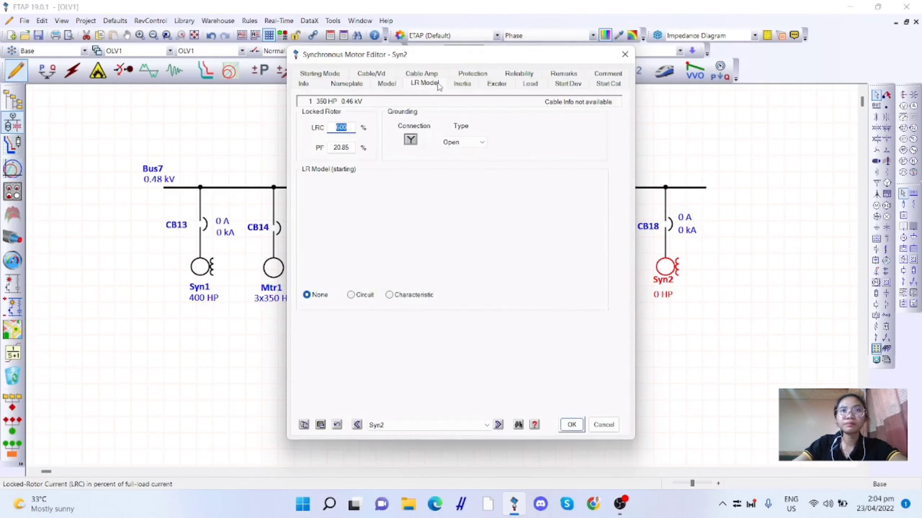
click(469, 145)
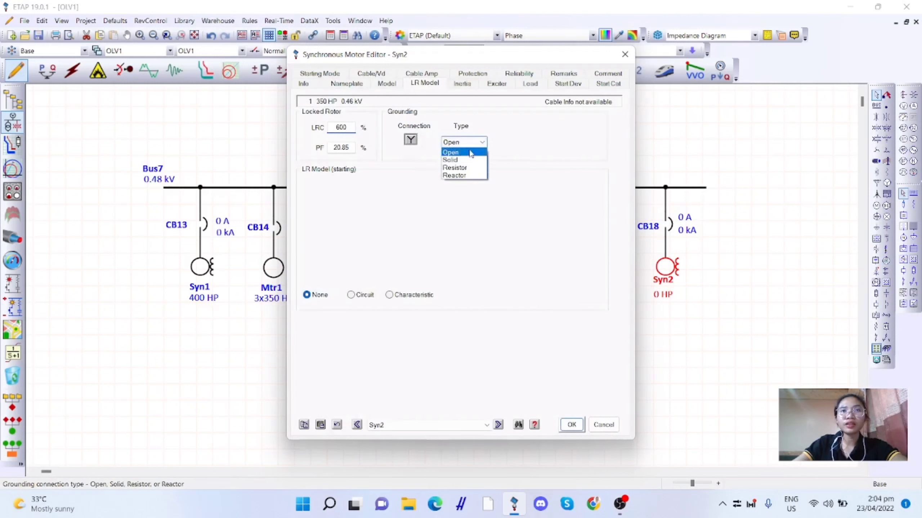
click(468, 157)
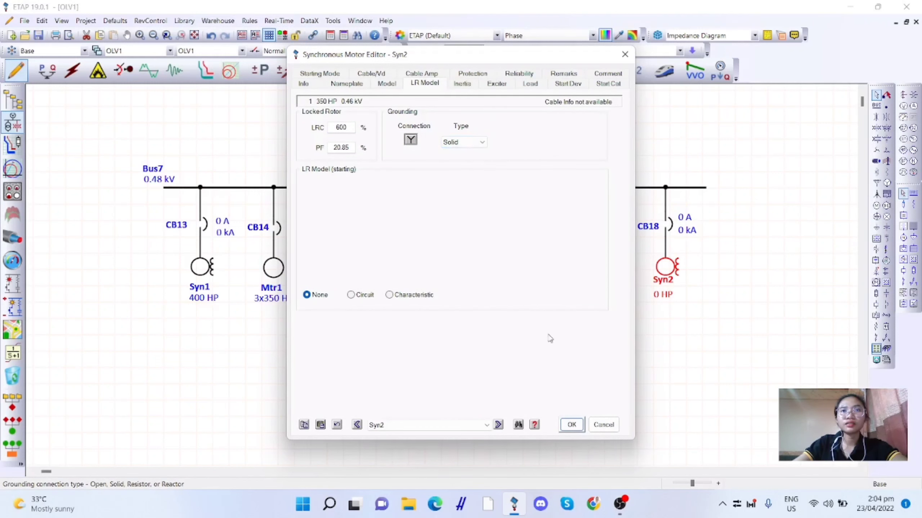
click(570, 425)
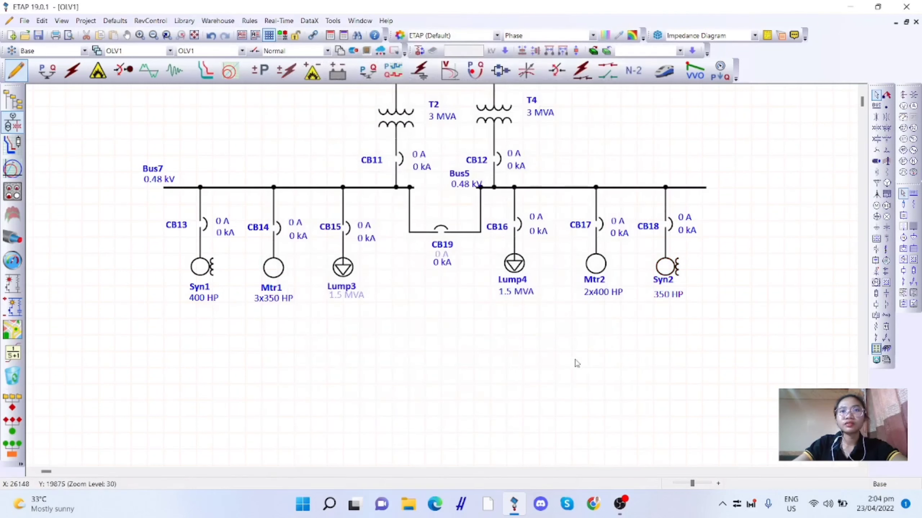
Rename the circuit breaker between the power grid and Bus1 as B1.
scroll(482, 251, up, 10)
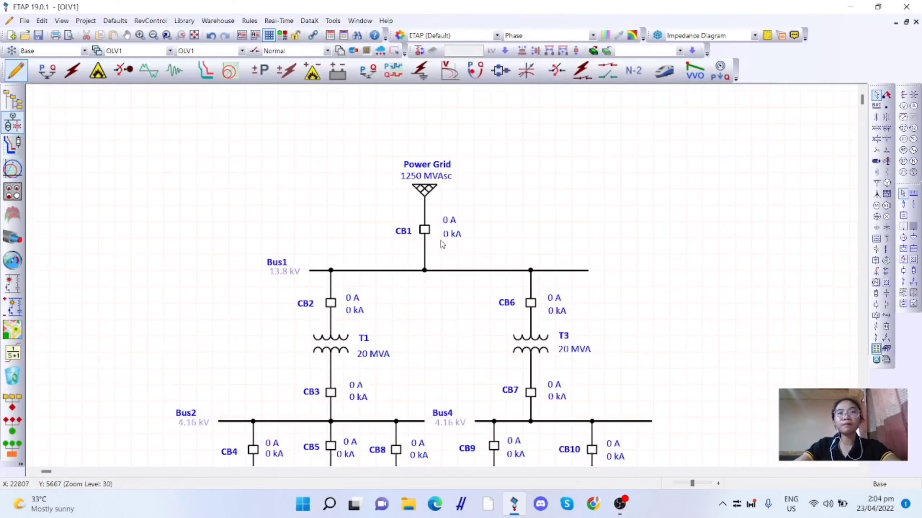
scroll(357, 259, down, 5)
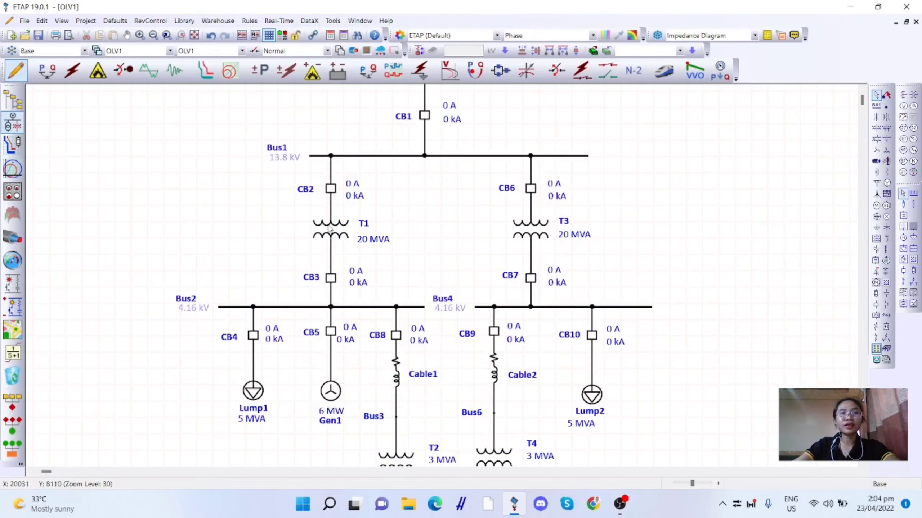
scroll(510, 194, up, 5)
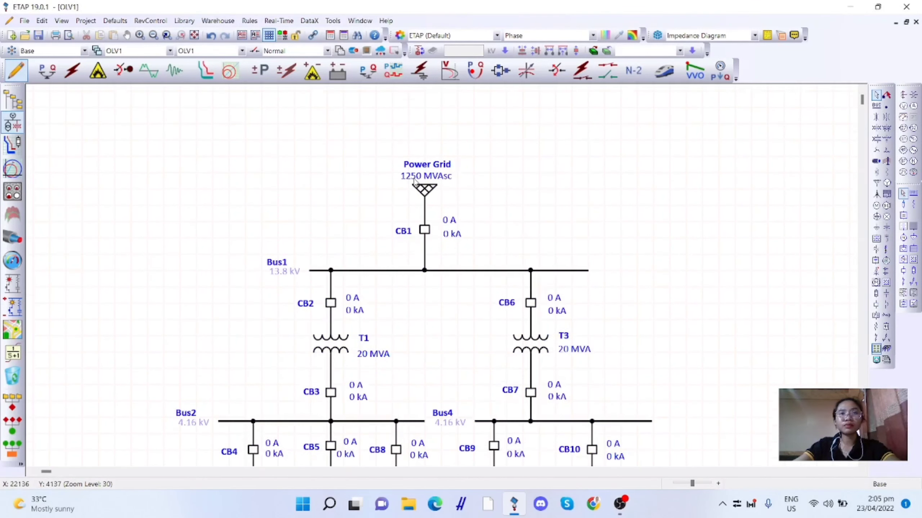
double_click(402, 241)
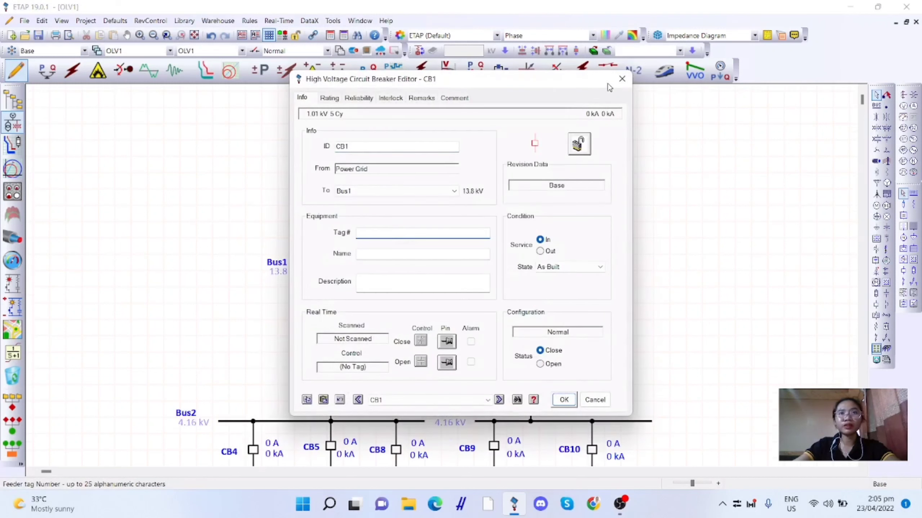
click(621, 79)
double_click(403, 241)
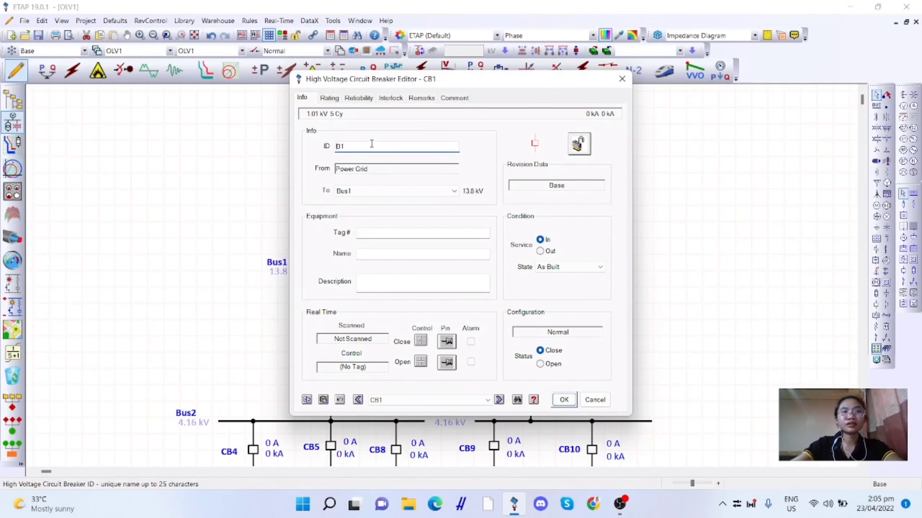
click(568, 398)
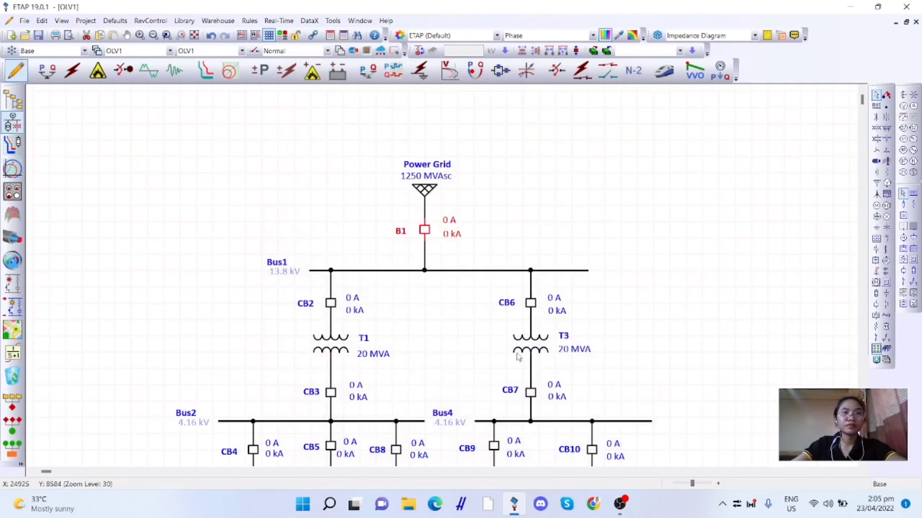
Rename the breakers feeding transformers T1 and T3 from Bus1 as B2 and B3 respectively.
scroll(397, 298, down, 3)
double_click(331, 189)
click(342, 146)
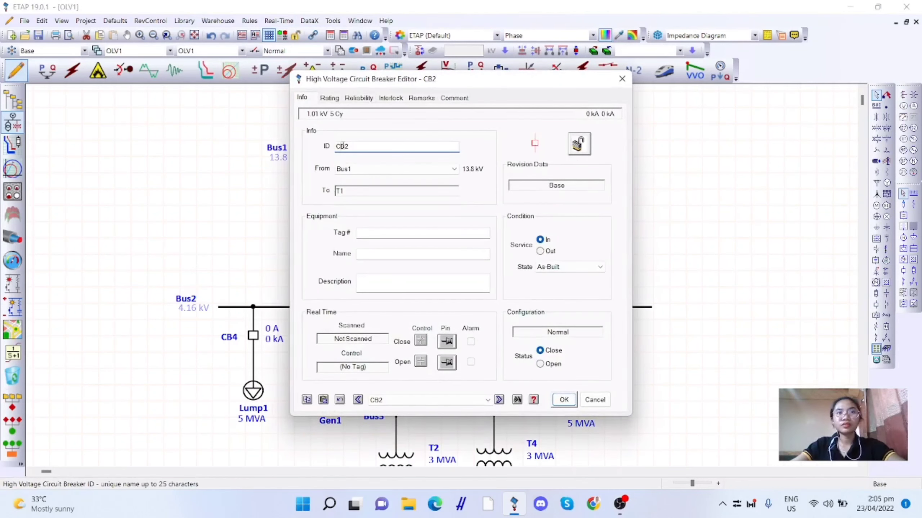
key(Return)
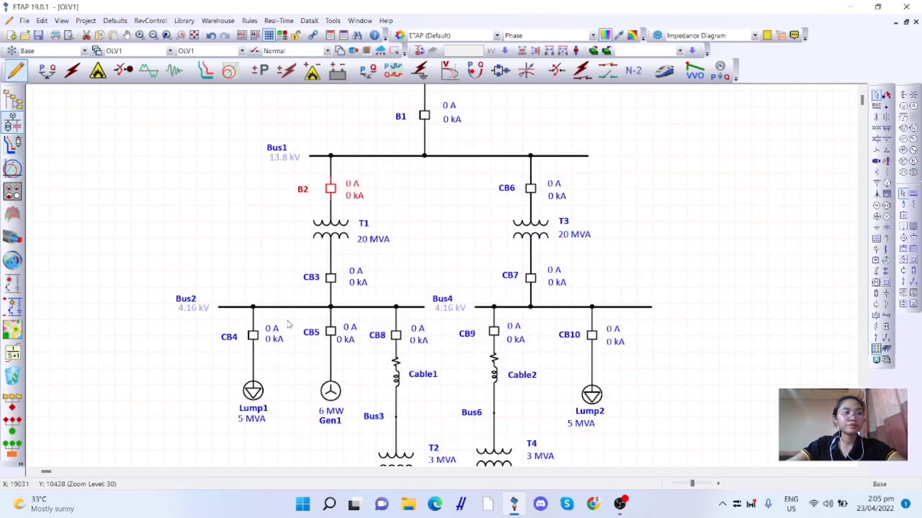
double_click(525, 190)
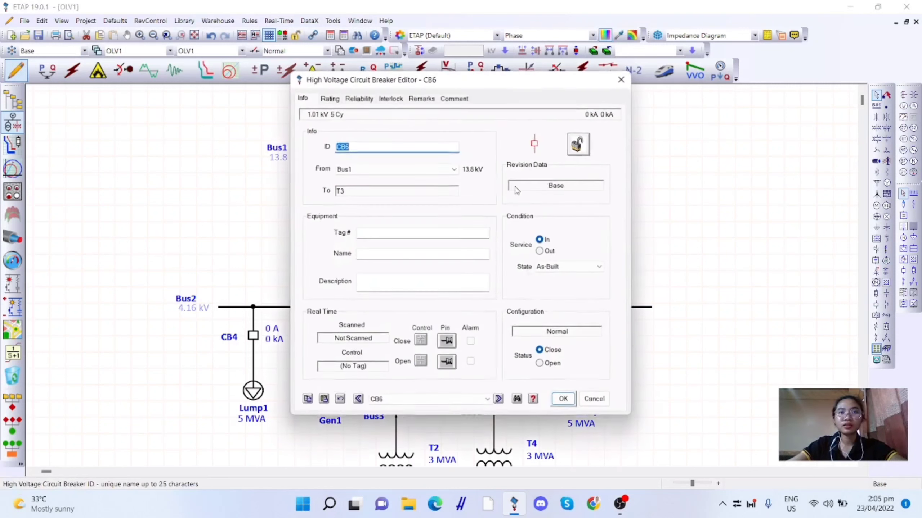
text(B3)
key(Return)
Rename the breakers on the 4.16 kV side of transformers T1 and T3 as B4 and B5 respectively.
double_click(331, 275)
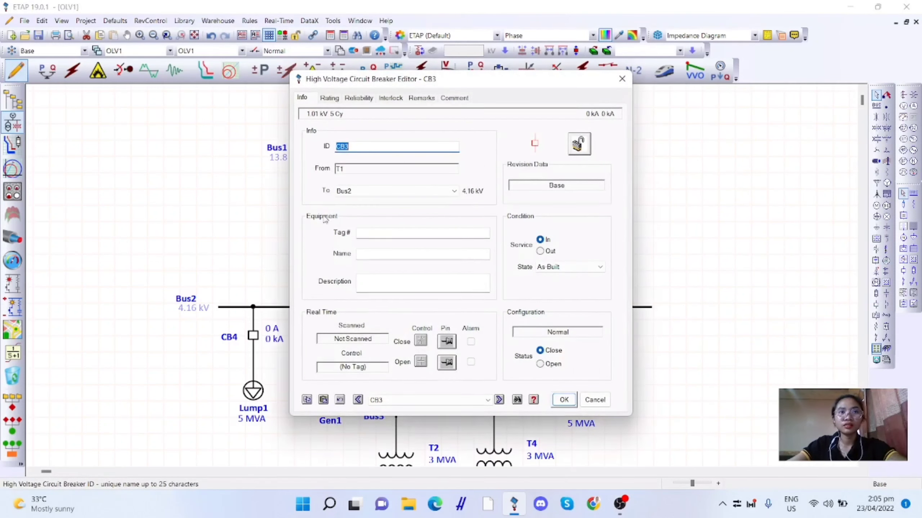
text(B4)
key(Return)
double_click(526, 277)
text(B5)
key(Return)
Rename the Bus2 feeder breakers to Lump1, Gen1 and Cable1 as B6, B7 and B8 respectively.
scroll(376, 185, down, 3)
double_click(261, 222)
text(B6)
key(Return)
double_click(338, 220)
text(B7)
click(563, 400)
double_click(397, 221)
text(B8)
click(563, 400)
Rename the Bus4 feeder breakers to Cable2 and Lump2 as B9 and B10 respectively.
double_click(494, 220)
key(Return)
double_click(593, 219)
text(B10)
key(Return)
Rename the low-voltage breakers below transformers T2 and T4 as B11 and B12 respectively.
scroll(593, 219, down, 2)
double_click(375, 334)
text(B11)
key(Return)
double_click(481, 334)
text(B12)
key(Return)
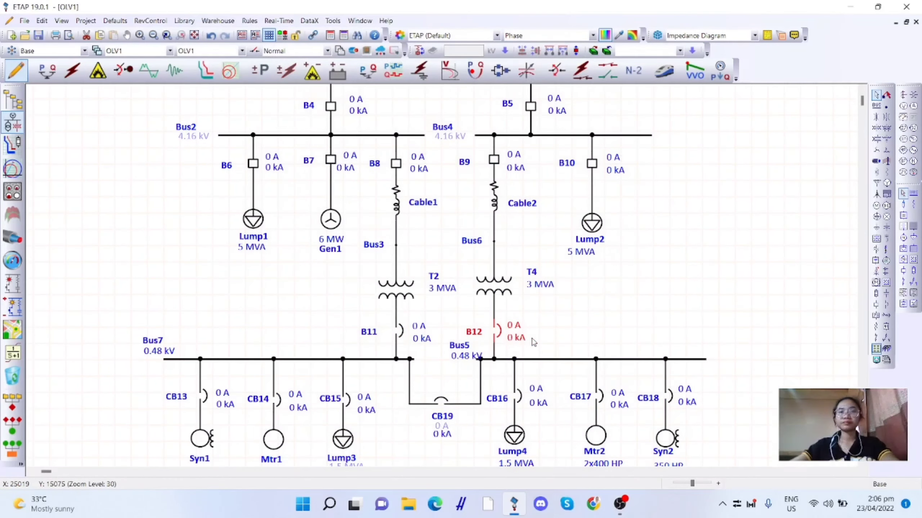
Rename the Bus7 feeder breakers to Syn1, Mtr1 and Lump3 as B13, B14 and B15 respectively.
scroll(534, 339, down, 3)
double_click(203, 282)
text(B13)
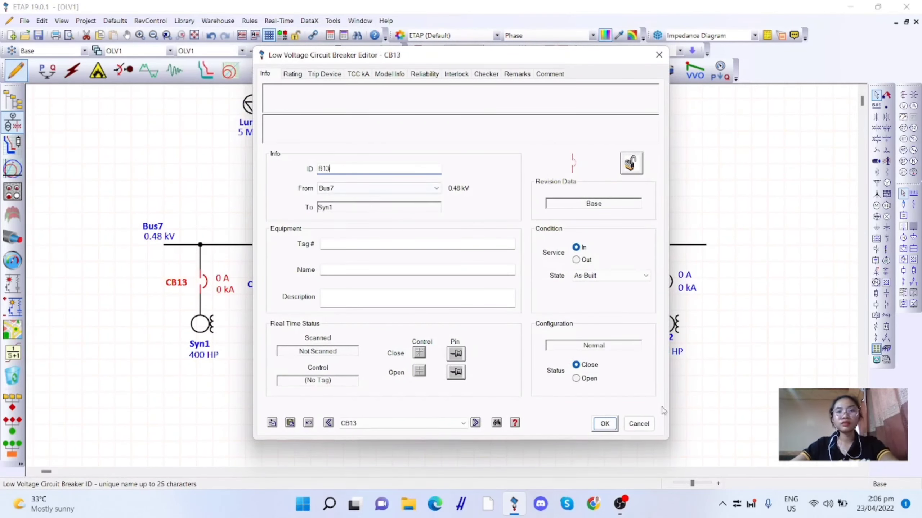
key(Return)
double_click(252, 283)
text(B14)
key(Return)
double_click(344, 285)
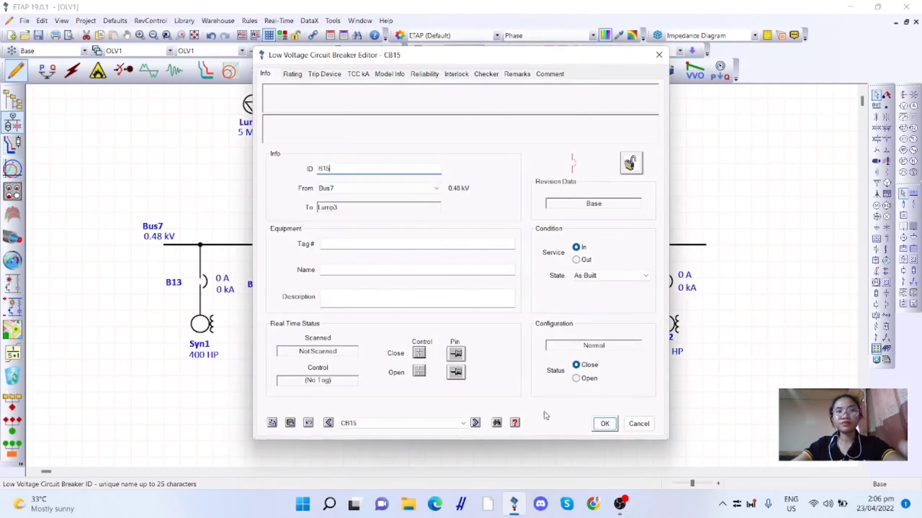
text(B15)
key(Return)
Rename the Bus5 feeder breakers to Lump4, Mtr2 and Syn2 as B16, B17 and B18 respectively.
double_click(517, 282)
text(B16)
double_click(598, 282)
text(B17)
click(603, 425)
double_click(665, 284)
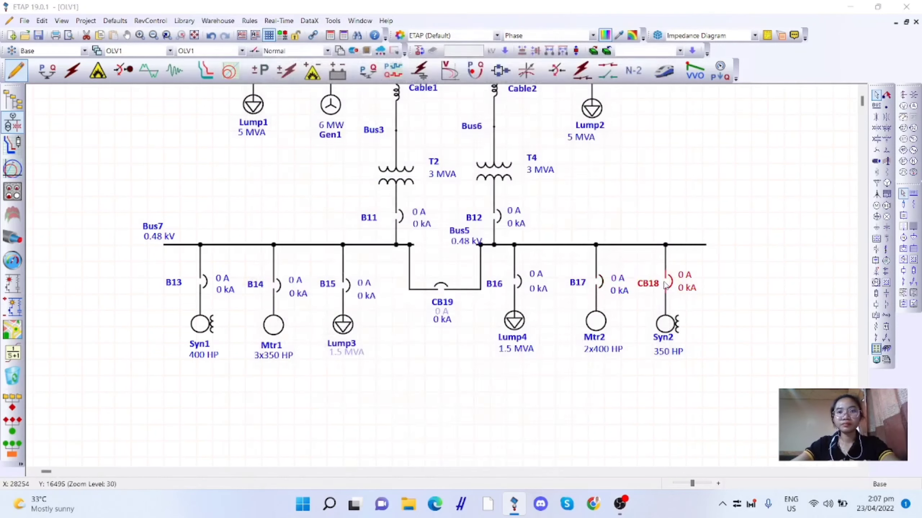
text(B18)
click(603, 426)
Rename the tie breaker between Bus7 and Bus5 as CB1.
double_click(441, 286)
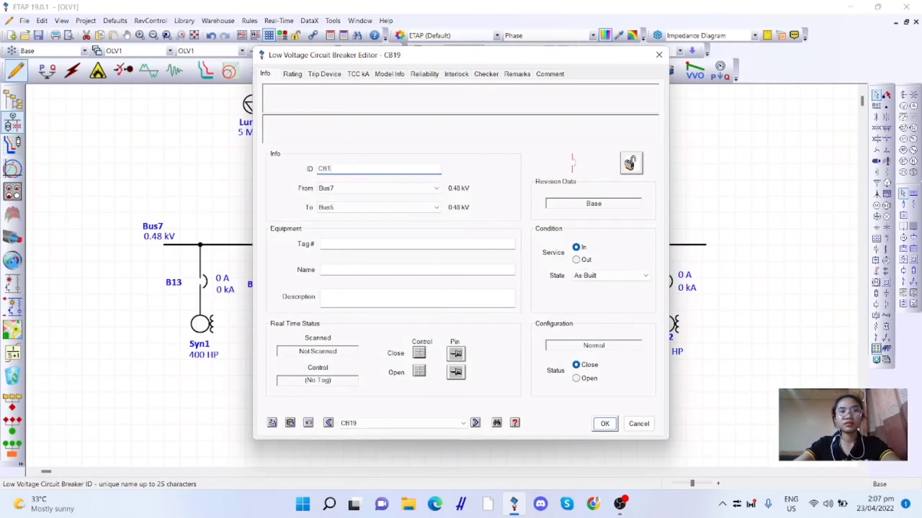
key(Return)
click(406, 391)
Review the breaker IDs and equipment ratings across the one-line diagram, from the 0.48 kV buses up to the power grid.
scroll(470, 347, up, 1)
scroll(468, 348, up, 2)
scroll(467, 350, down, 1)
scroll(468, 350, down, 1)
scroll(467, 353, up, 2)
scroll(461, 362, down, 1)
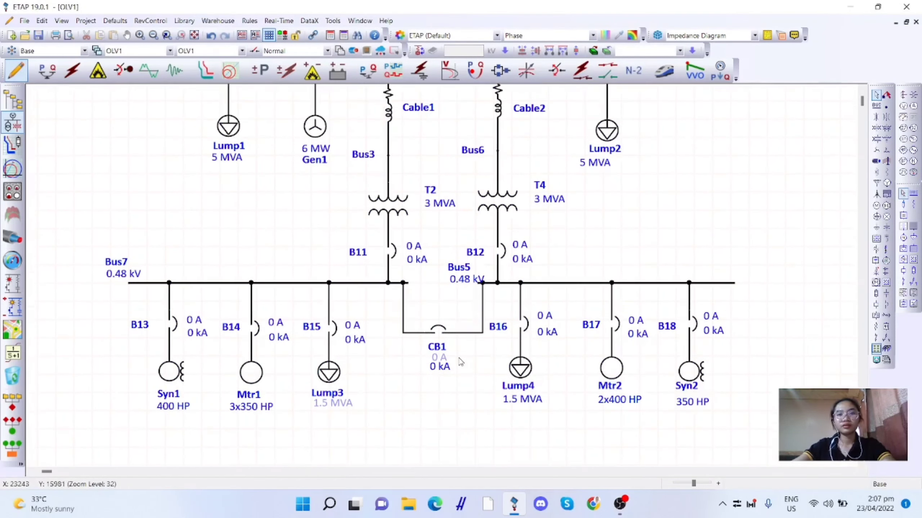
scroll(461, 362, up, 5)
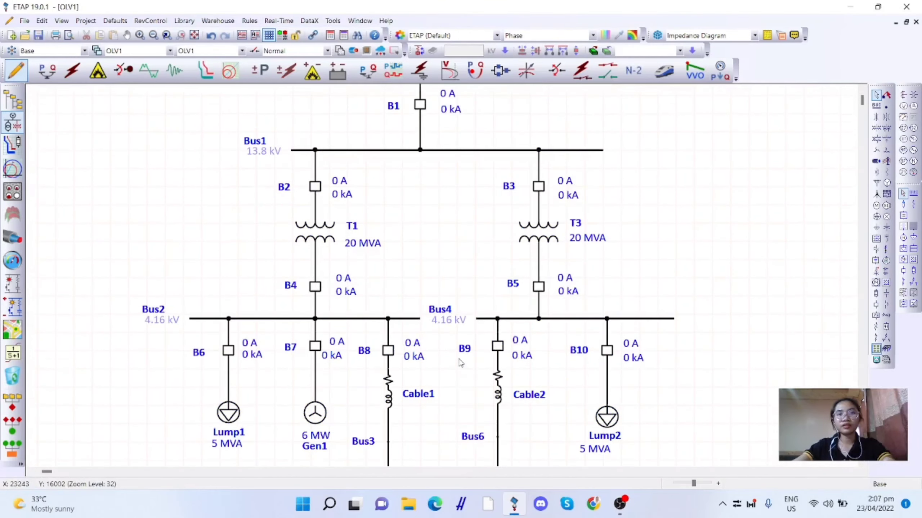
scroll(460, 363, up, 3)
scroll(460, 363, down, 6)
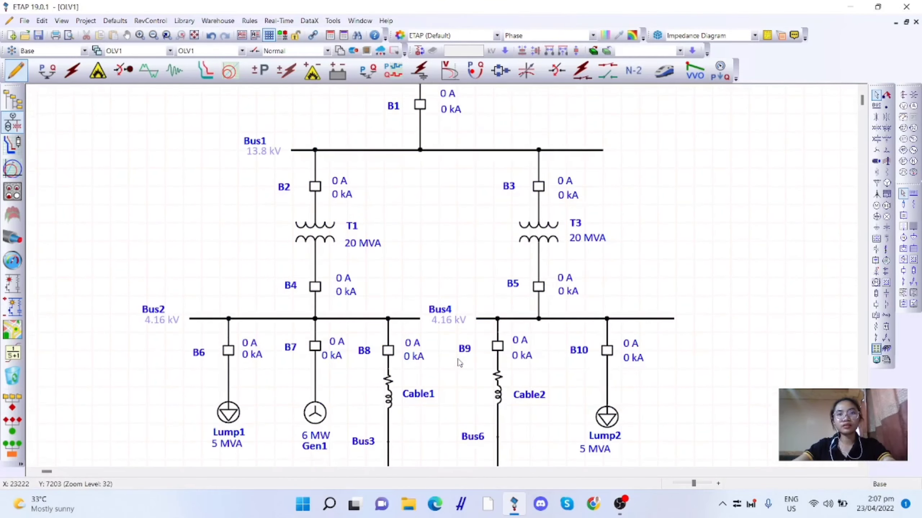
scroll(459, 362, down, 1)
scroll(459, 362, up, 5)
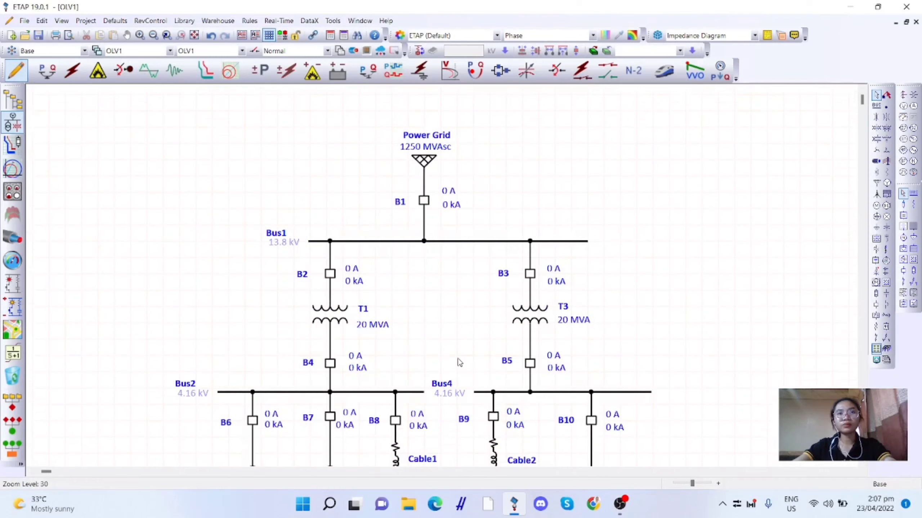
scroll(461, 362, down, 2)
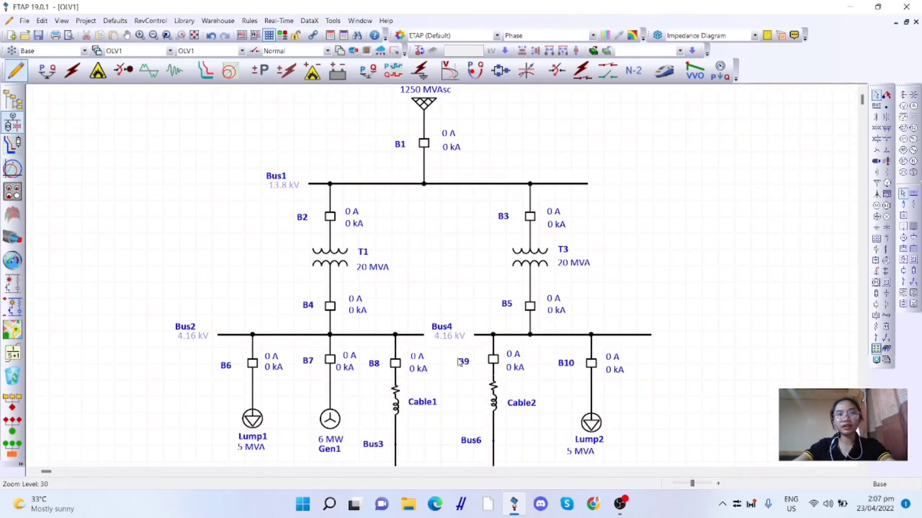